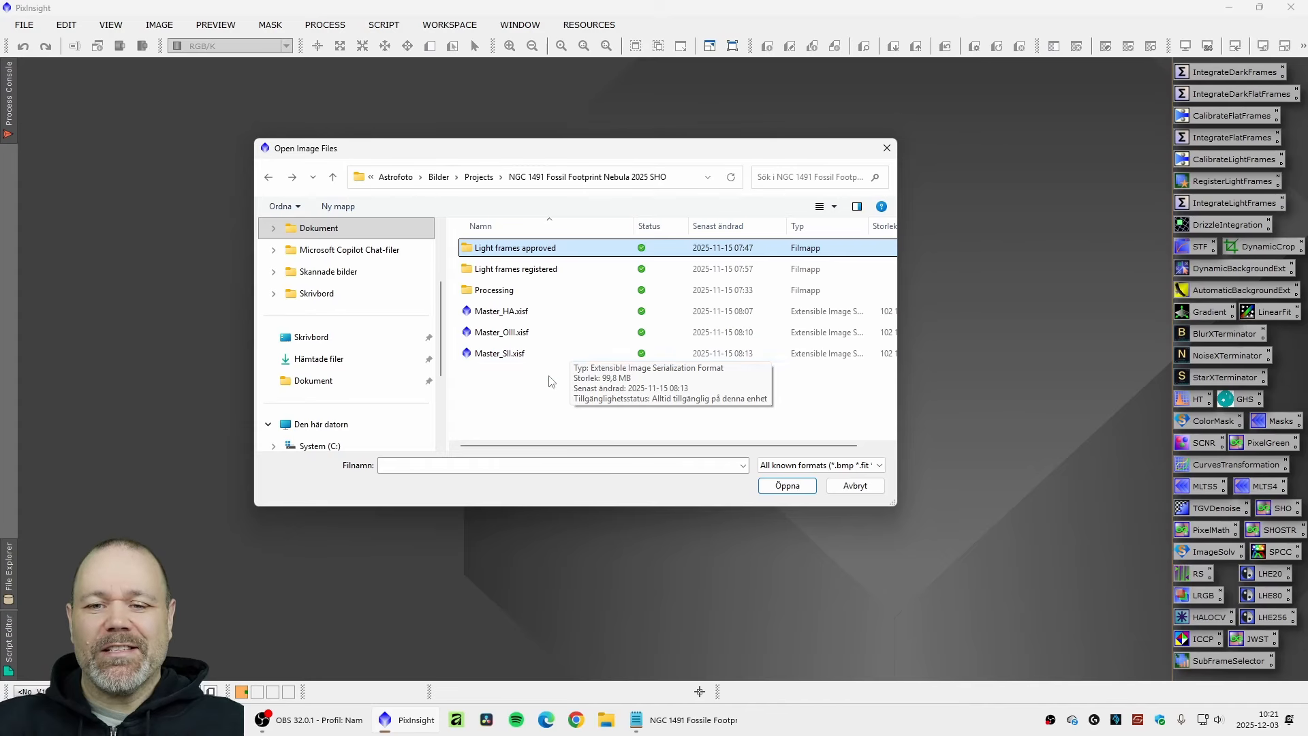
# Step: Open Master_HA.xisf, Master_OIII.xisf and Master_SII.xisf from the project folder and spread their windows across the workspace
pyautogui.moveTo(552, 382); pyautogui.dragTo(538, 308)
pyautogui.click(779, 486)
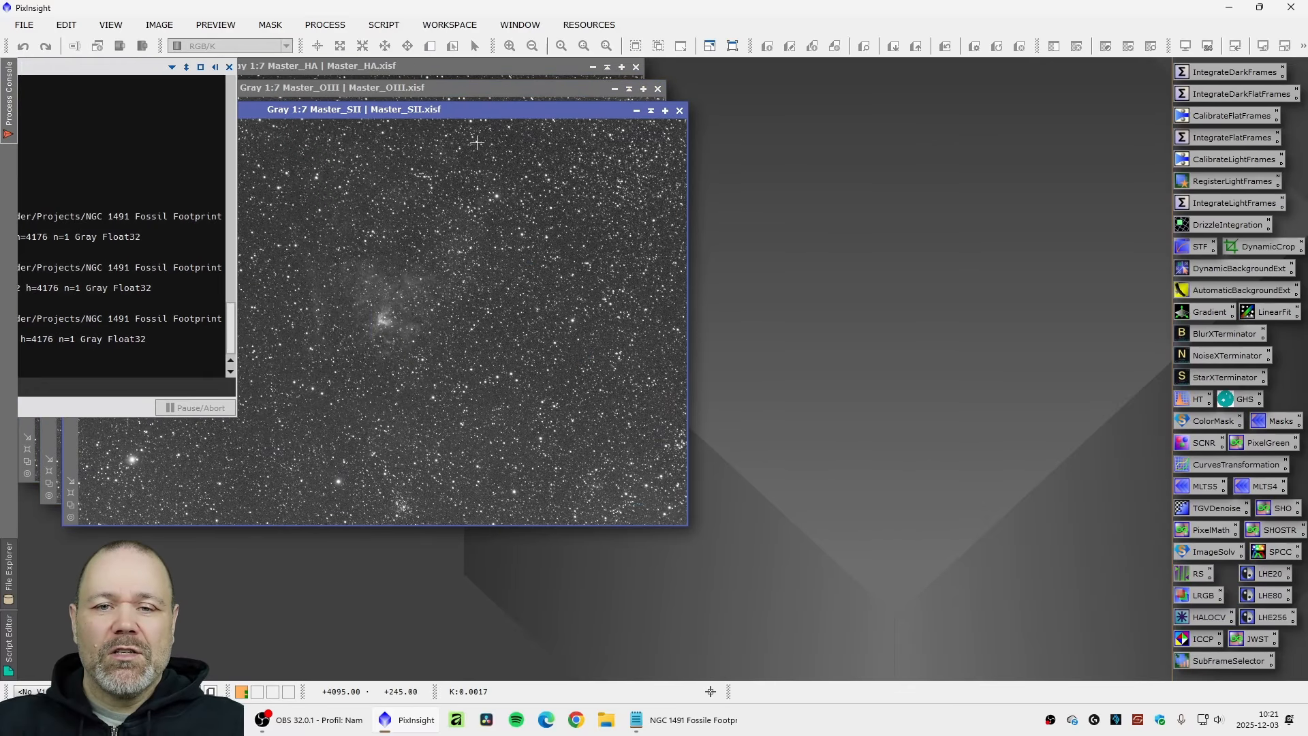
pyautogui.moveTo(436, 114); pyautogui.dragTo(861, 195)
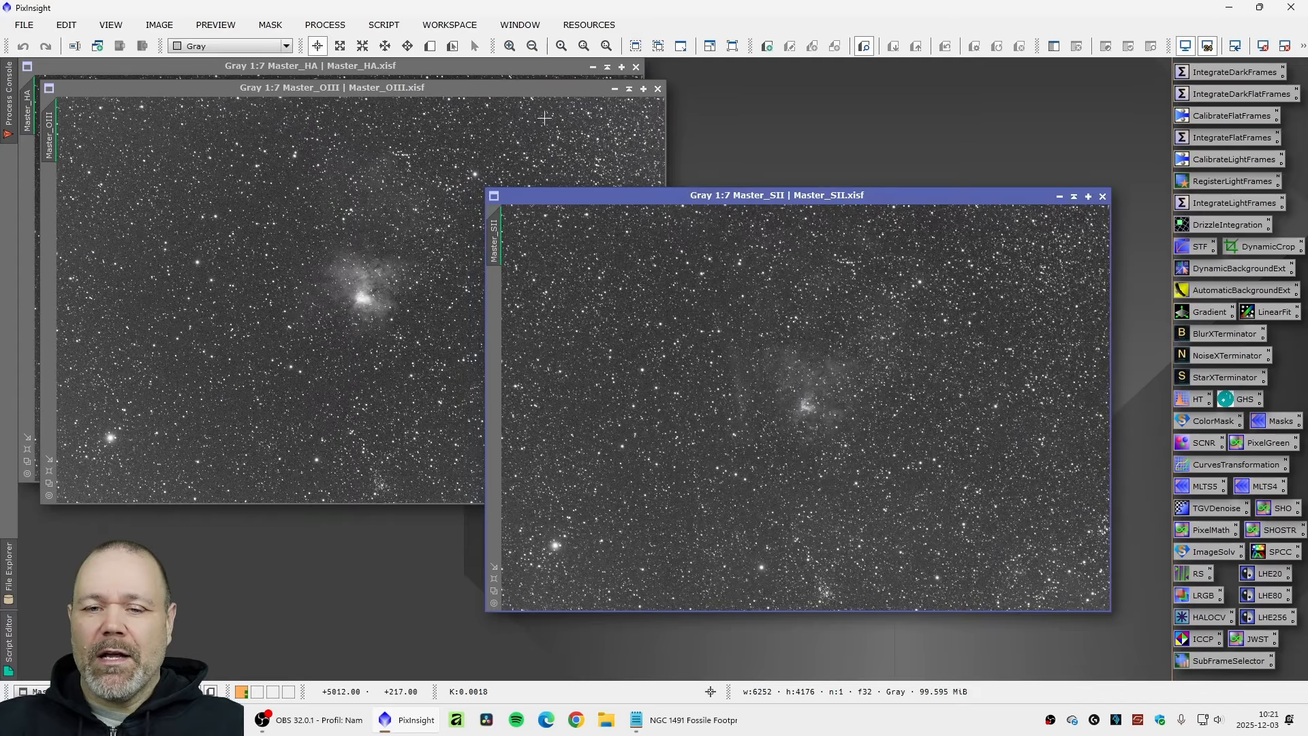
pyautogui.moveTo(398, 89); pyautogui.dragTo(367, 194)
pyautogui.moveTo(346, 104); pyautogui.dragTo(609, 88)
pyautogui.moveTo(271, 194); pyautogui.dragTo(274, 166)
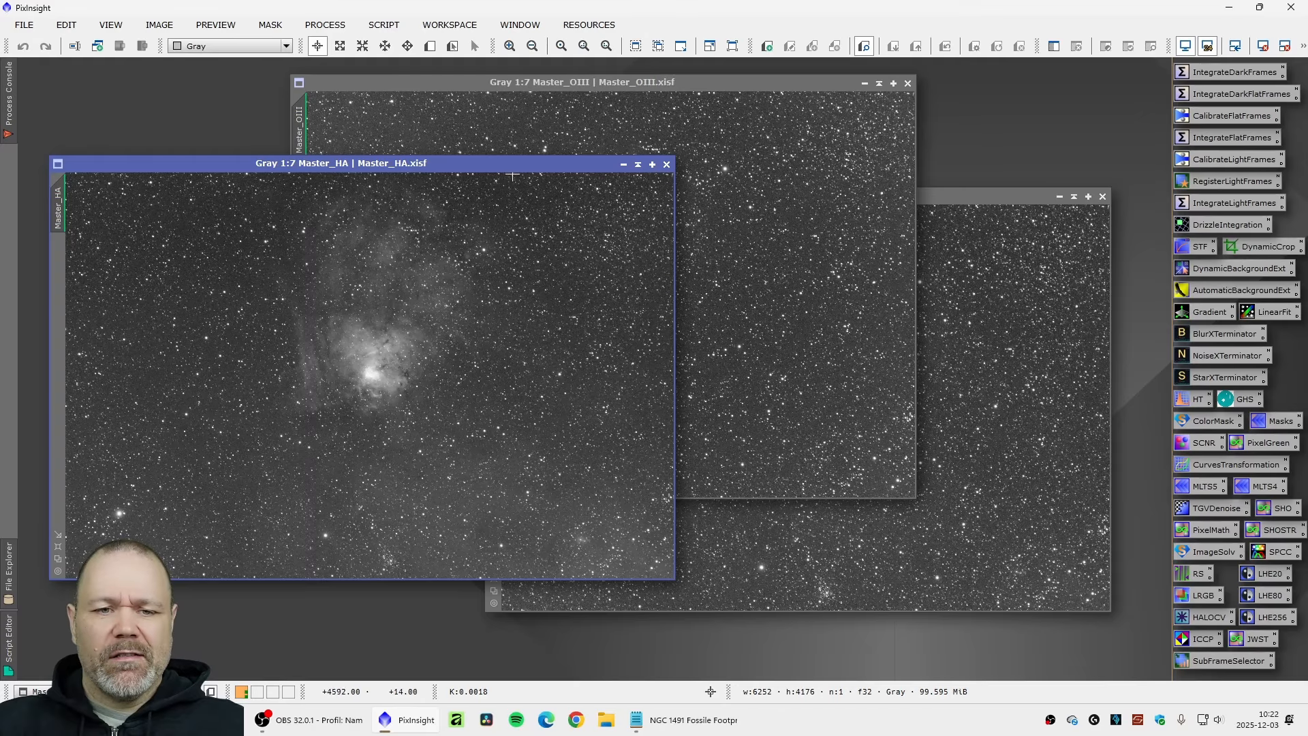
# Step: Inspect the corners and edges of the Master_HA image up close for stacking artifacts
pyautogui.scroll(10, 550, 177)
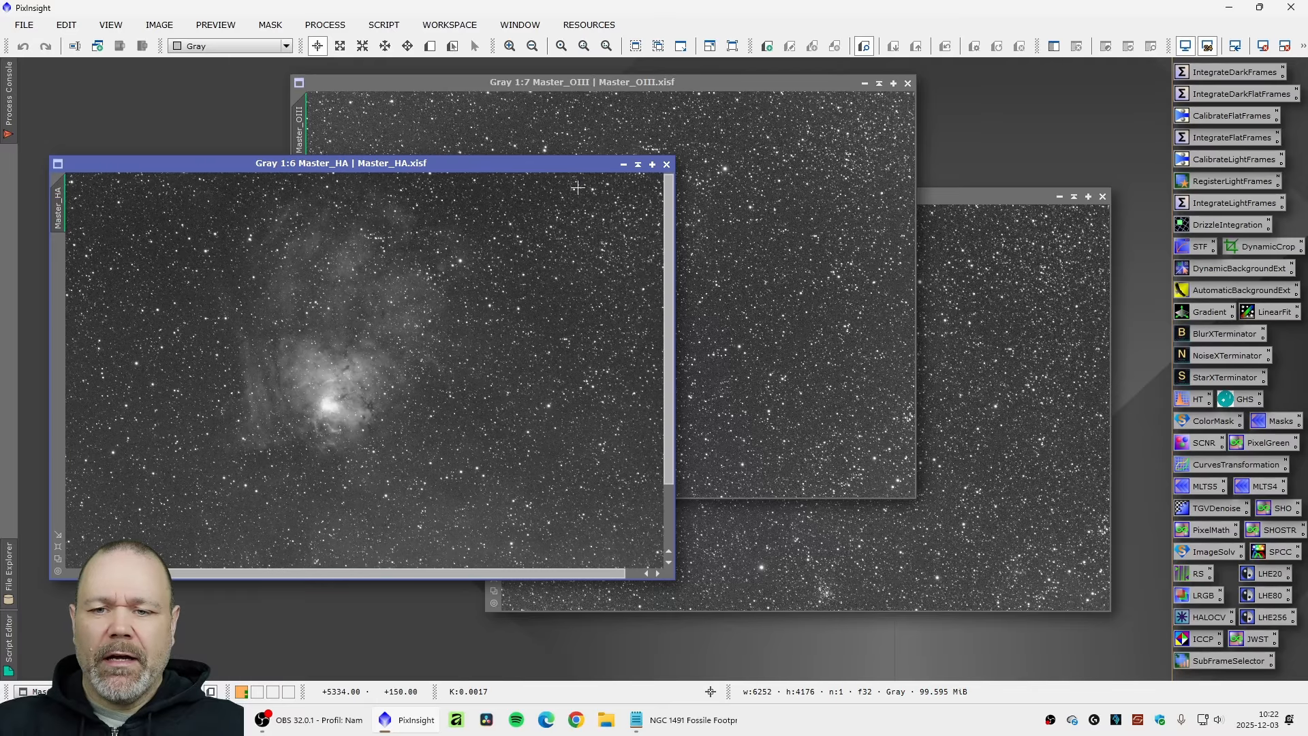
pyautogui.scroll(7, 620, 179)
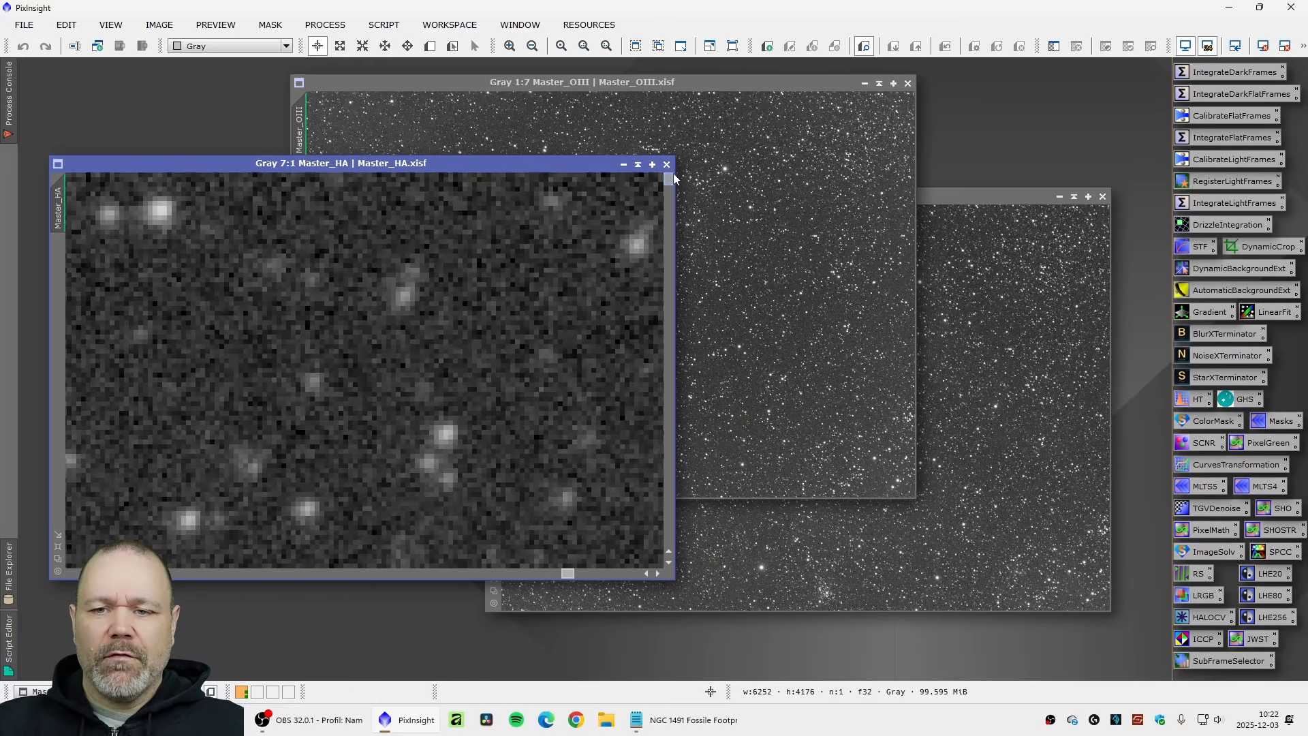
pyautogui.moveTo(668, 181); pyautogui.dragTo(674, 553)
pyautogui.moveTo(567, 573); pyautogui.dragTo(664, 581)
pyautogui.scroll(-11, 588, 440)
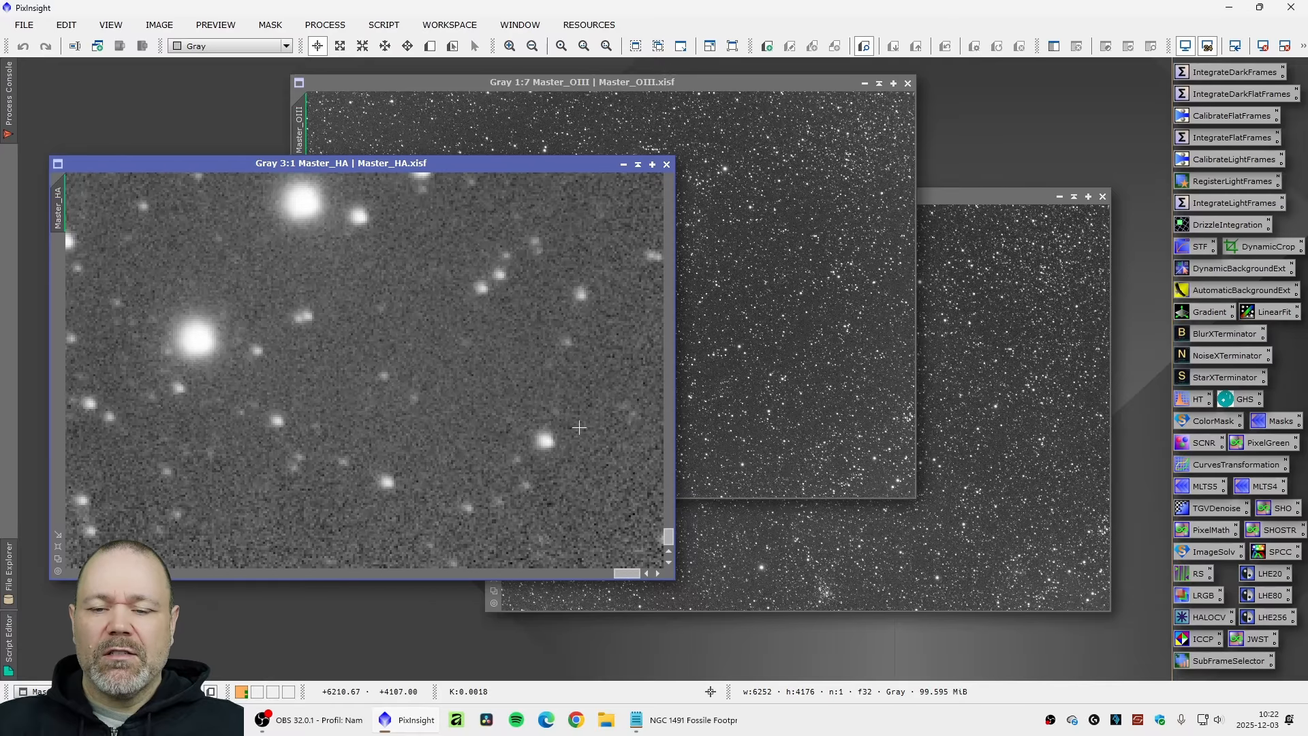
pyautogui.scroll(-7, 555, 422)
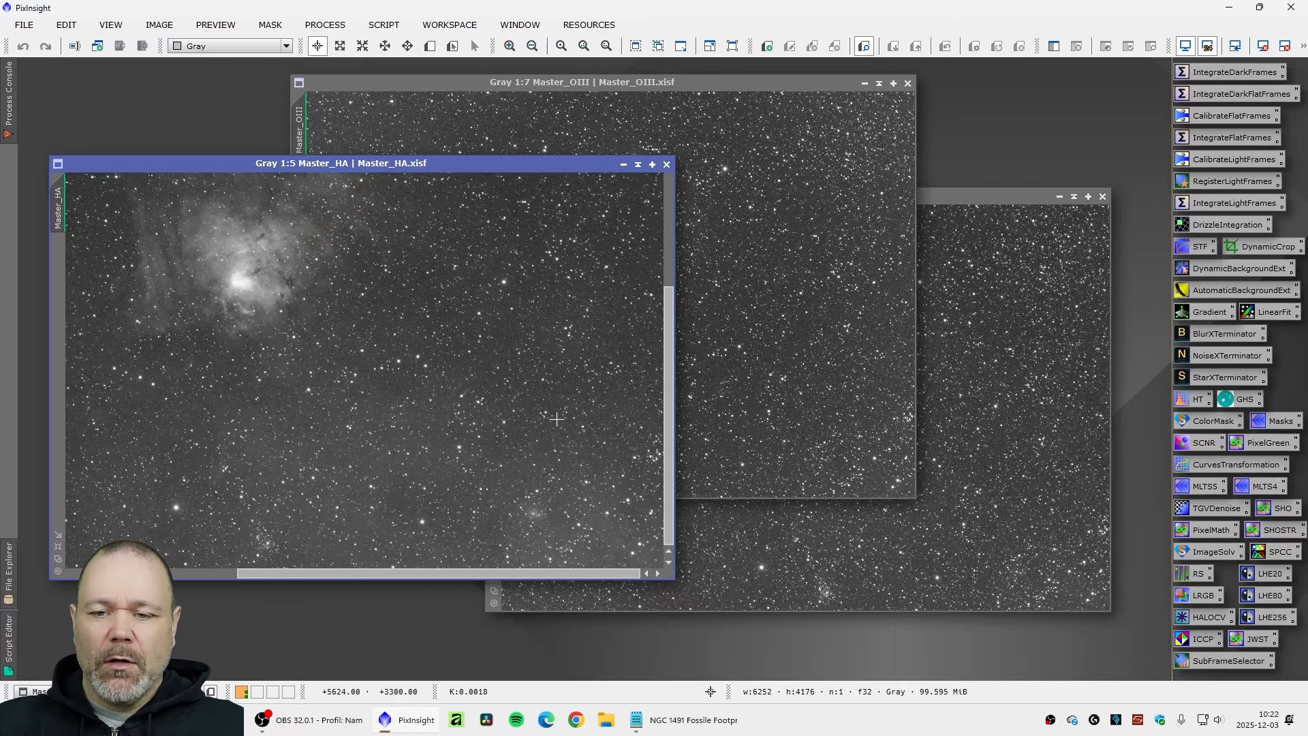
pyautogui.scroll(1, 556, 419)
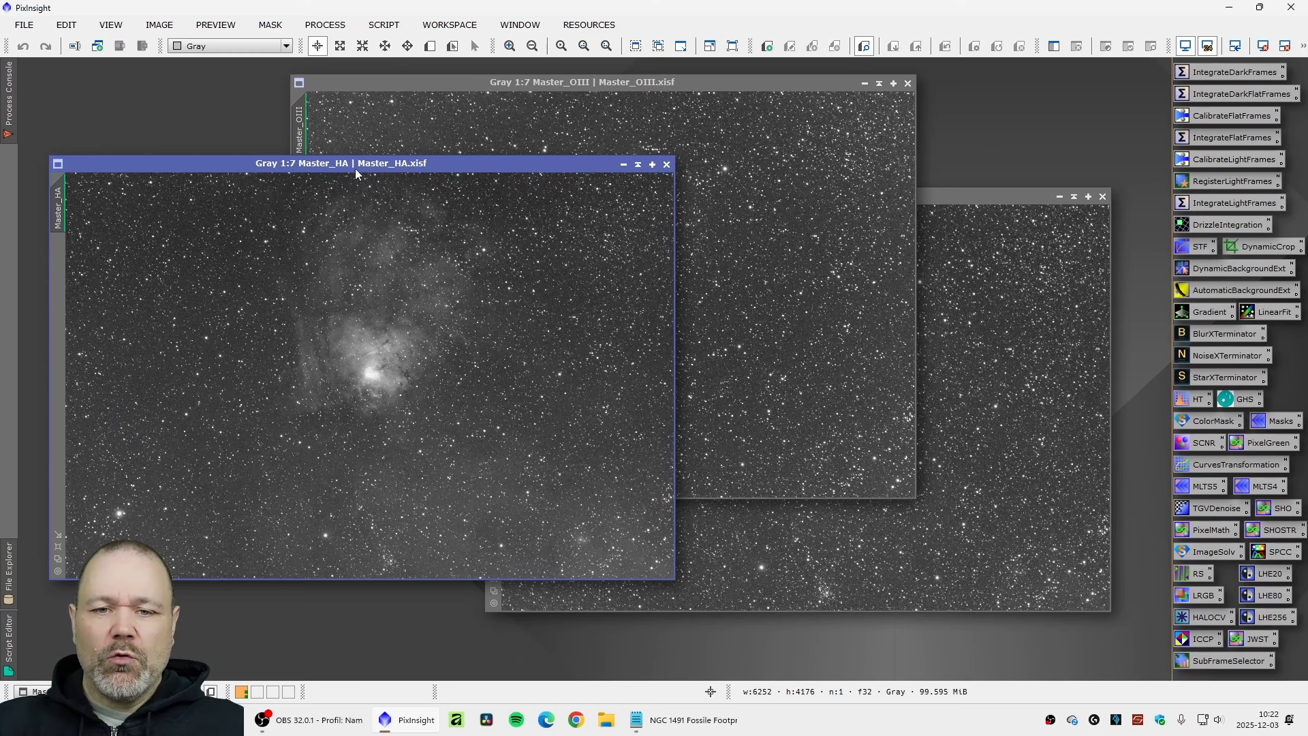
pyautogui.moveTo(359, 170); pyautogui.dragTo(353, 153)
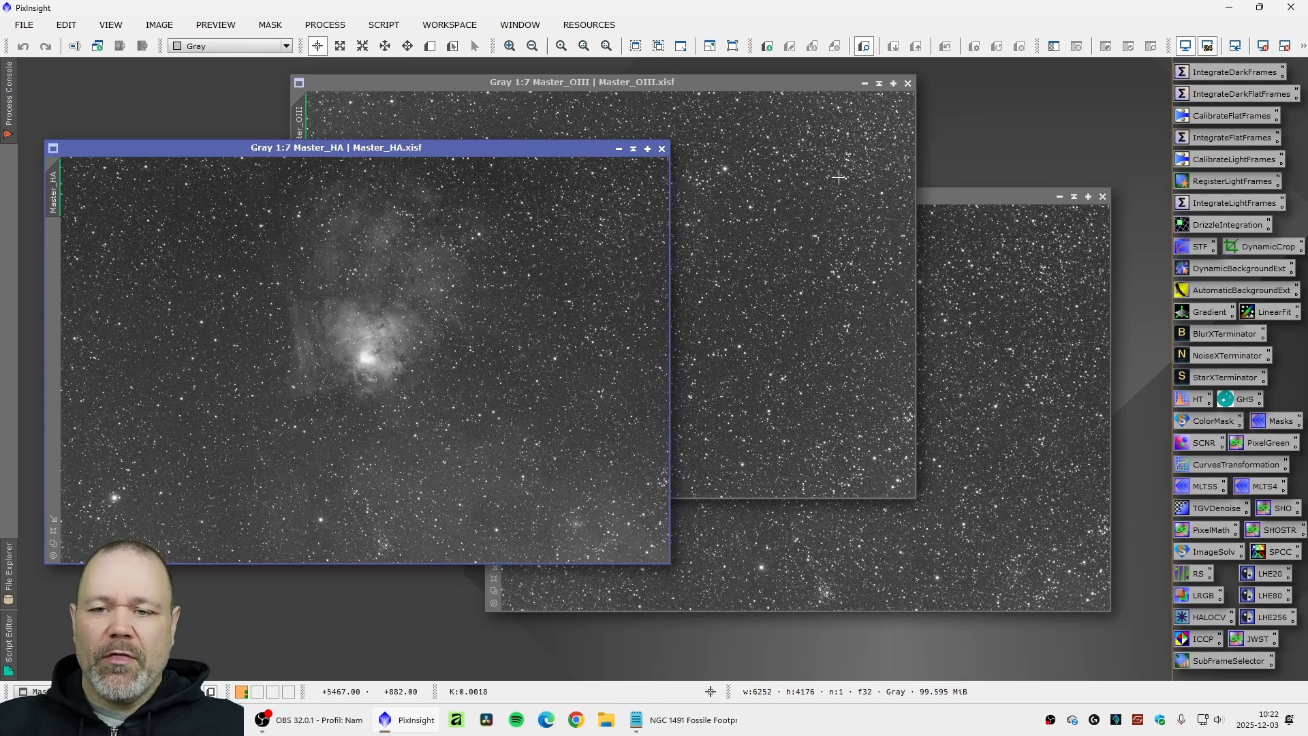
# Step: Set up a DynamicCrop on Master_HA that trims all four edges slightly, to about 6196 by 4106 pixels
pyautogui.click(1253, 244)
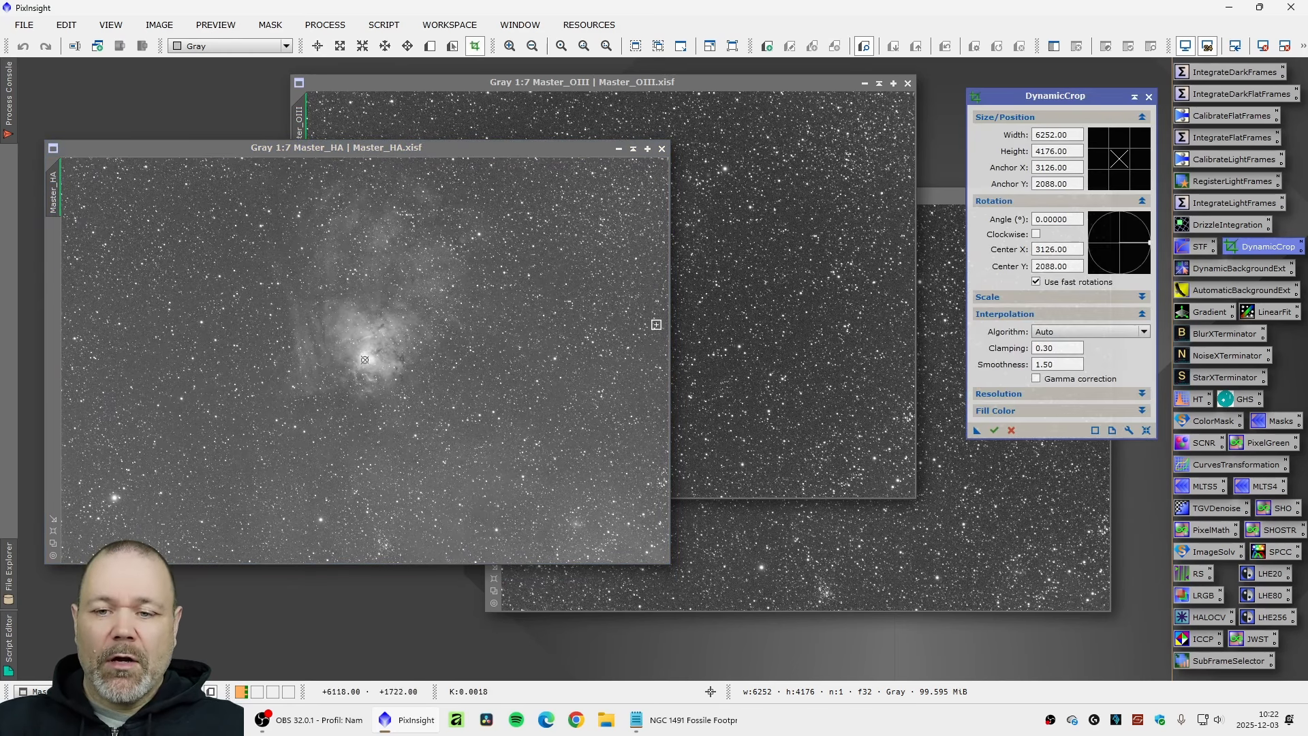
pyautogui.moveTo(666, 351); pyautogui.dragTo(664, 351)
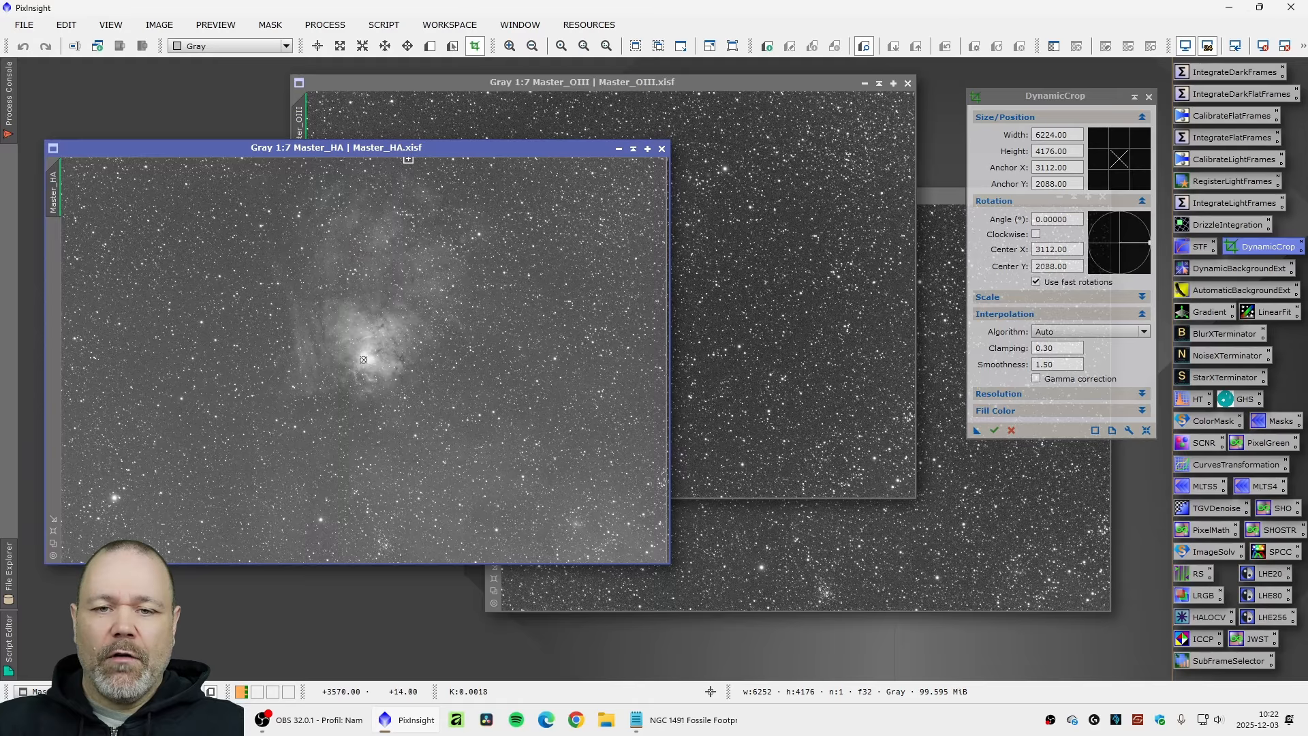
pyautogui.moveTo(409, 157); pyautogui.dragTo(409, 160)
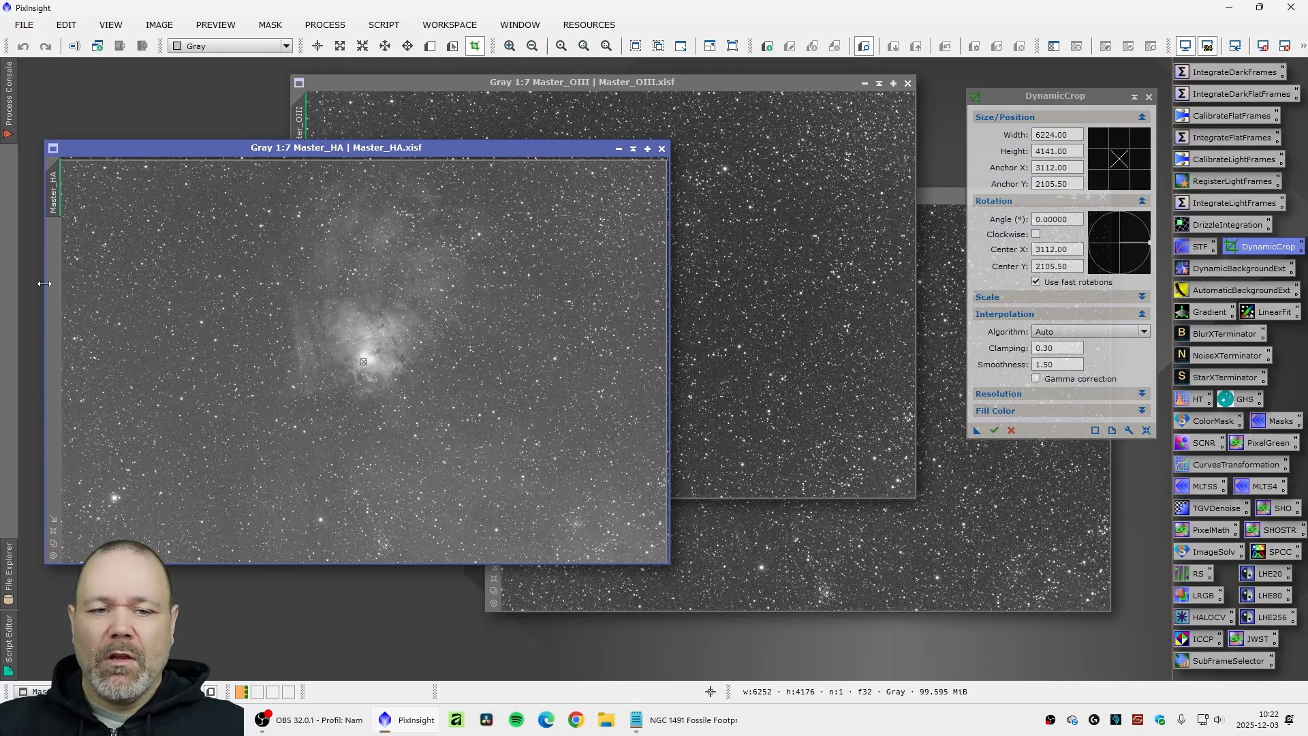
pyautogui.moveTo(67, 310); pyautogui.dragTo(69, 310)
pyautogui.moveTo(369, 562); pyautogui.dragTo(367, 558)
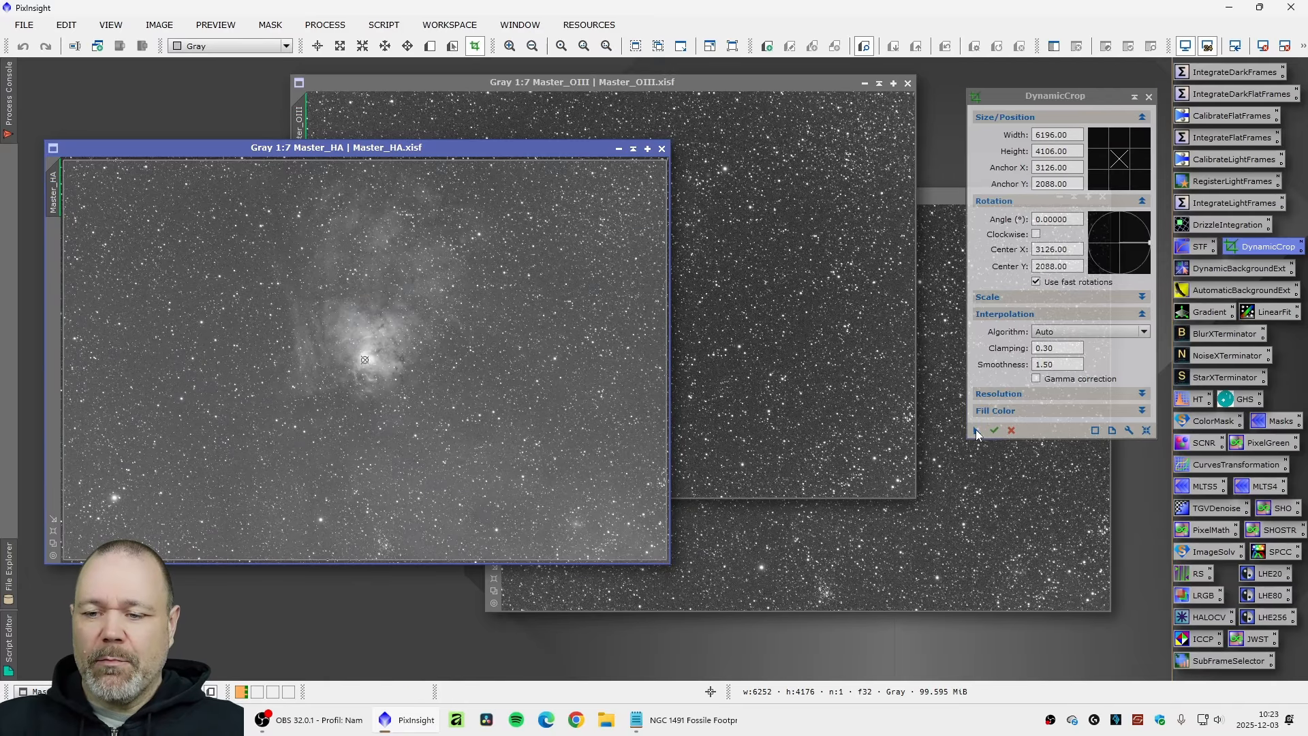
# Step: Apply the same crop to Master_OIII and Master_SII, and execute it on Master_HA
pyautogui.moveTo(976, 430); pyautogui.dragTo(765, 225)
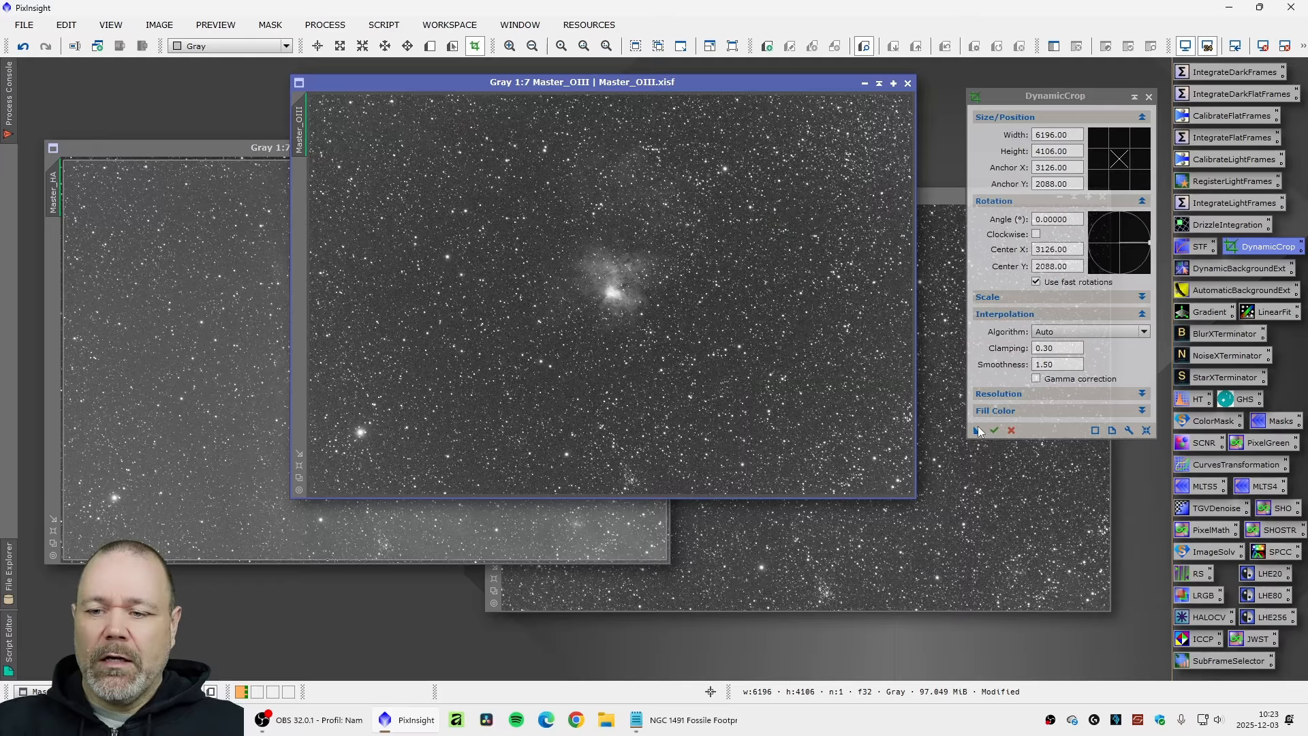
pyautogui.click(969, 520)
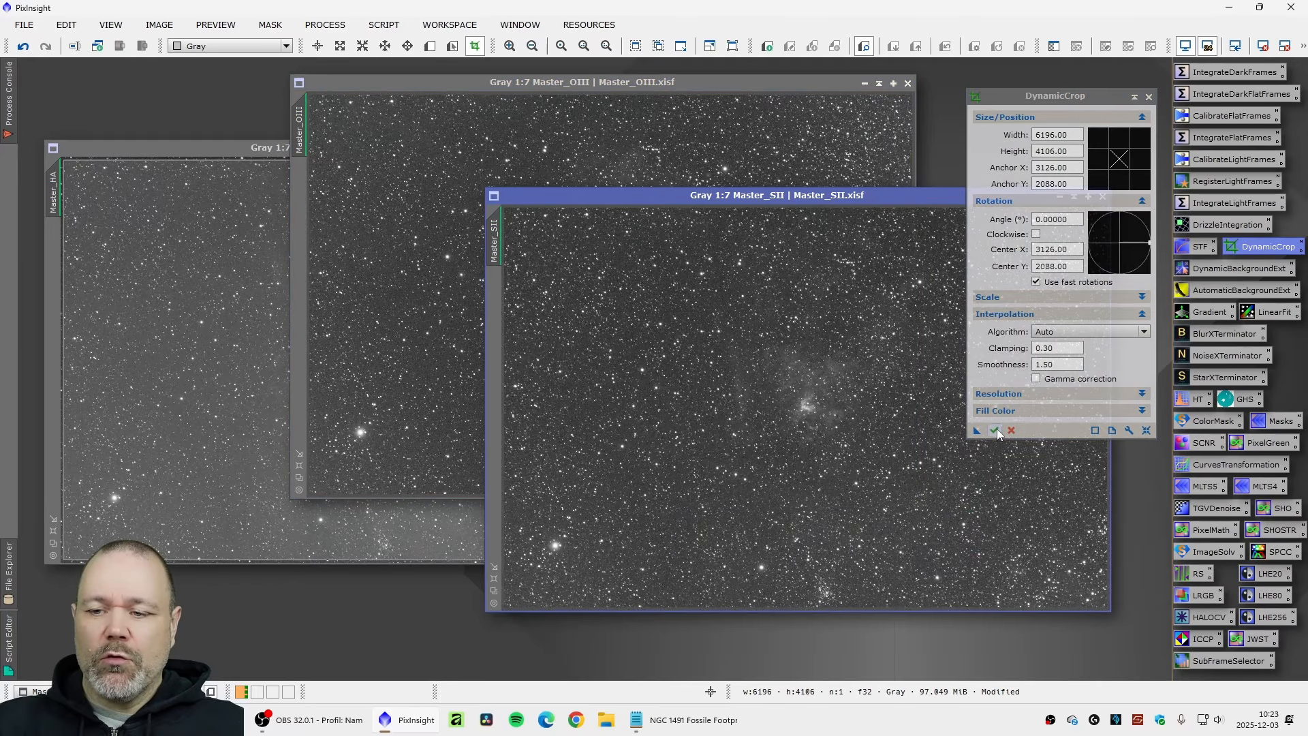
pyautogui.click(995, 429)
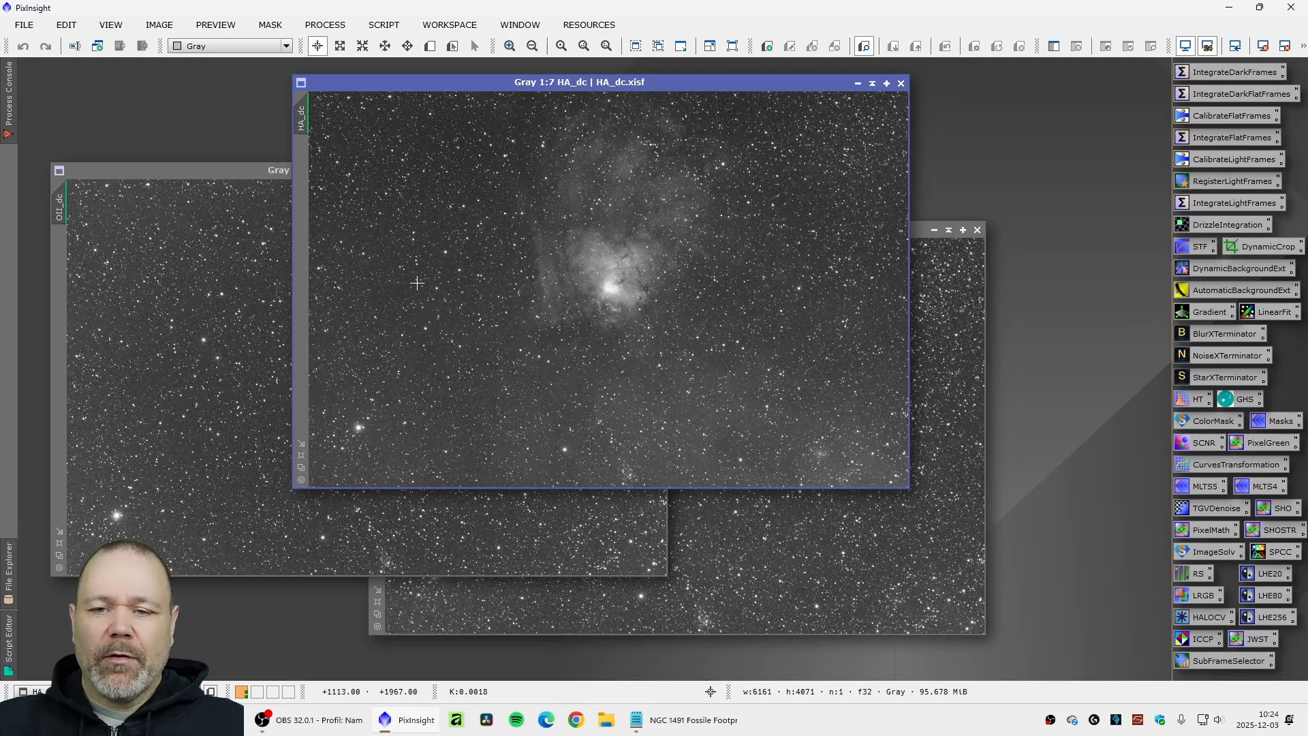
# Step: Rearrange the cropped OIII_dc and HA_dc image windows, leaving HA_dc in front
pyautogui.click(237, 174)
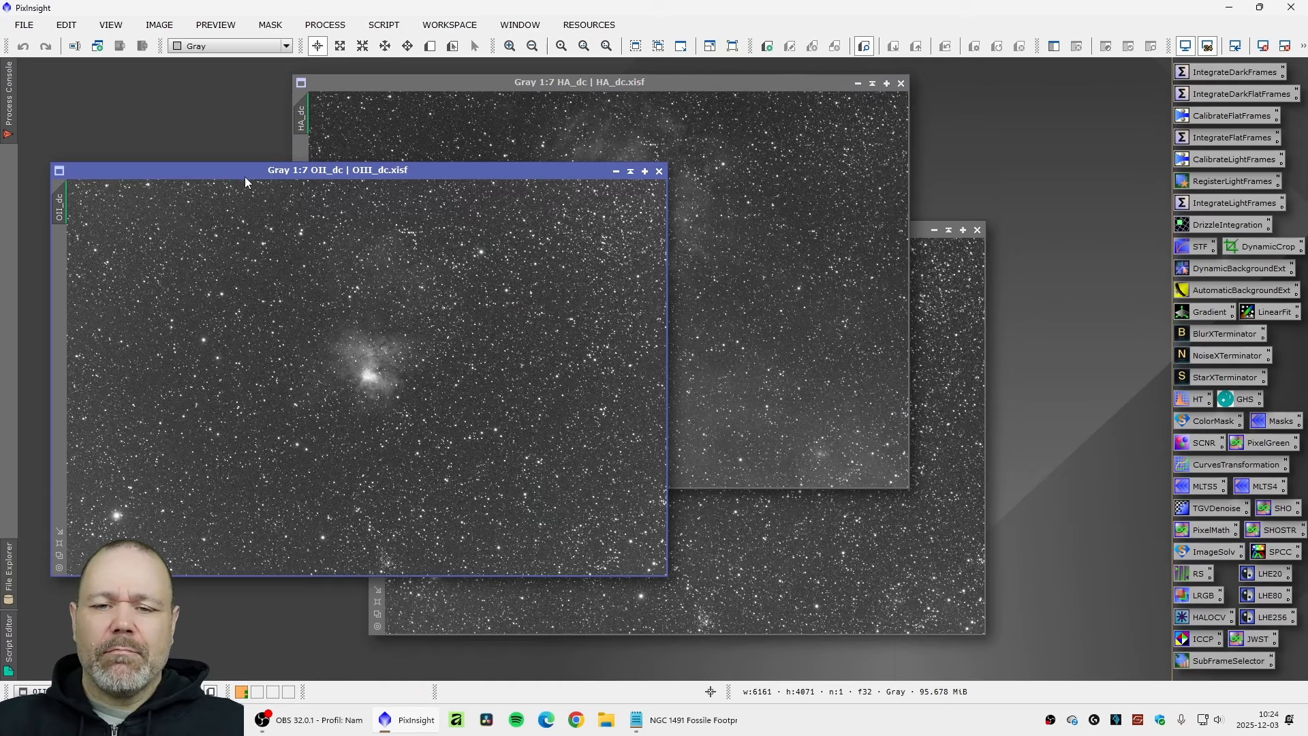
pyautogui.moveTo(320, 173)
pyautogui.mouseDown()
pyautogui.moveTo(346, 176)
pyautogui.moveTo(328, 183)
pyautogui.mouseUp()
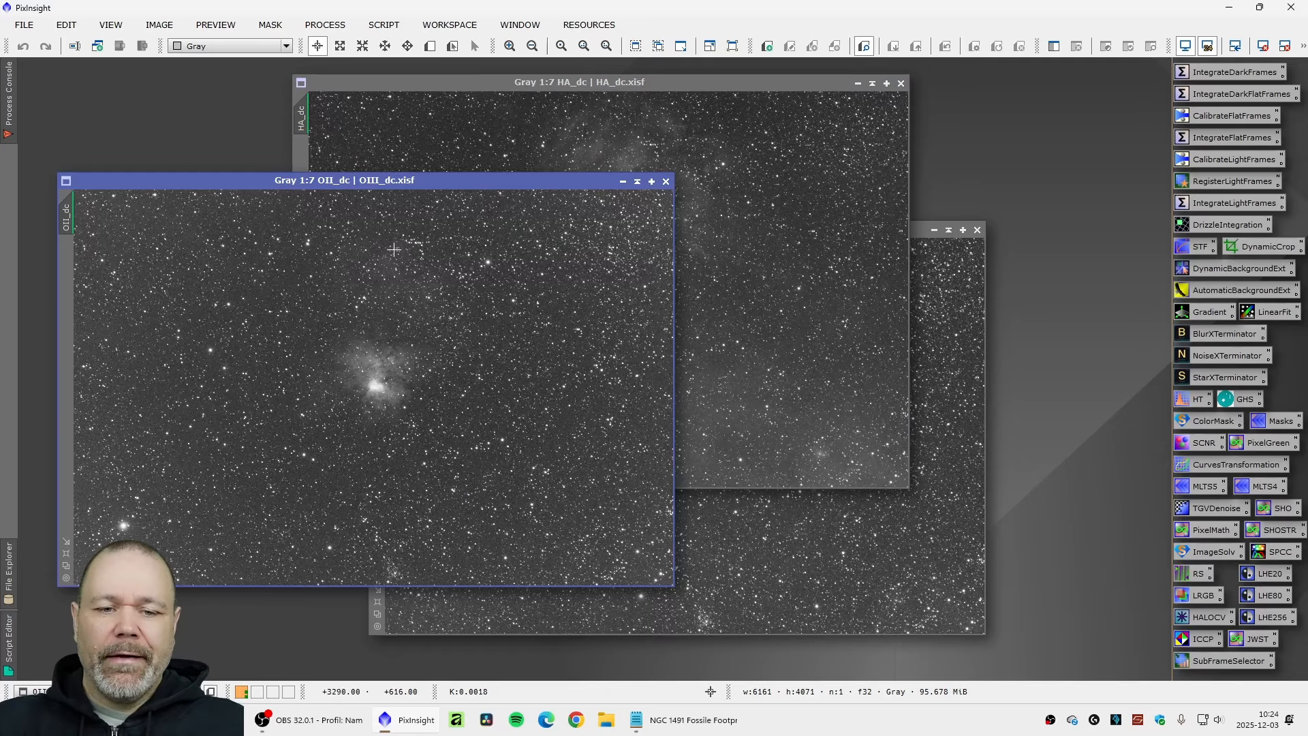
pyautogui.click(554, 83)
pyautogui.moveTo(554, 83); pyautogui.dragTo(530, 81)
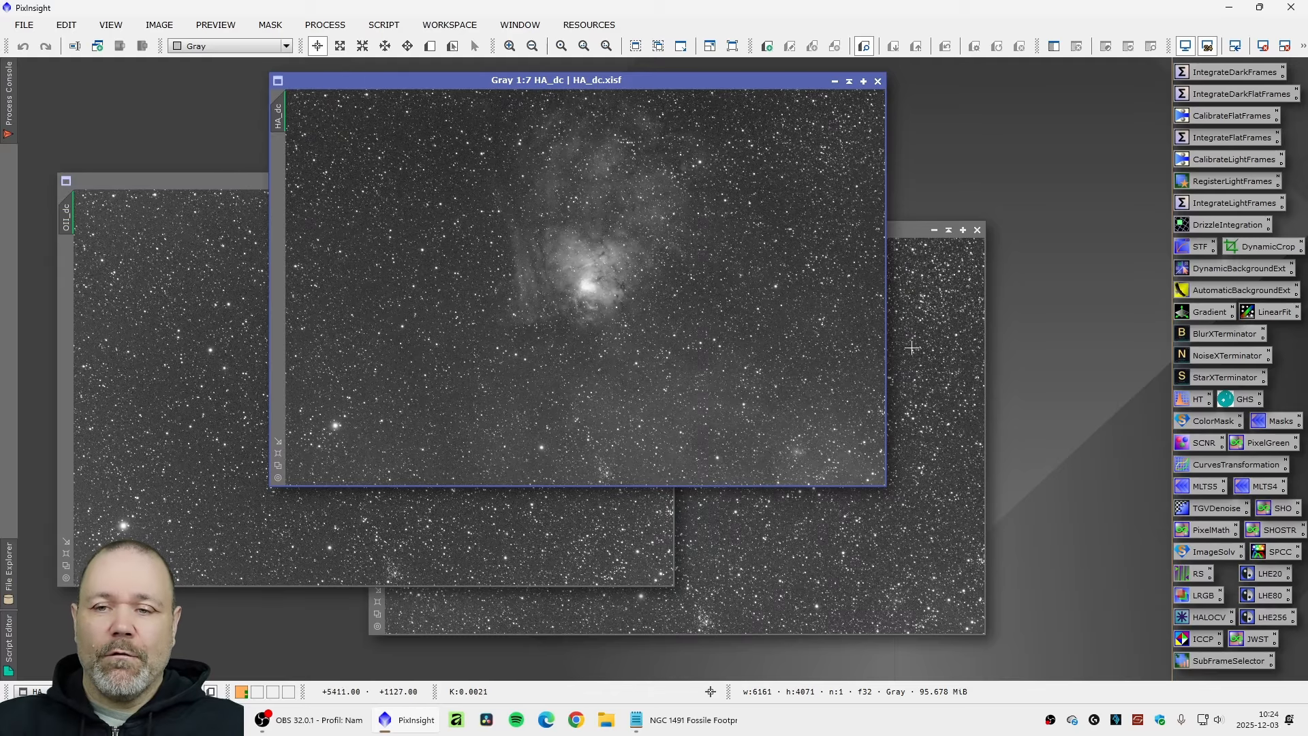
# Step: Start DynamicBackgroundExtraction on HA_dc and place three samples on star-free background in the image's upper left area, the last at about X 1186, Y 432
pyautogui.click(1236, 272)
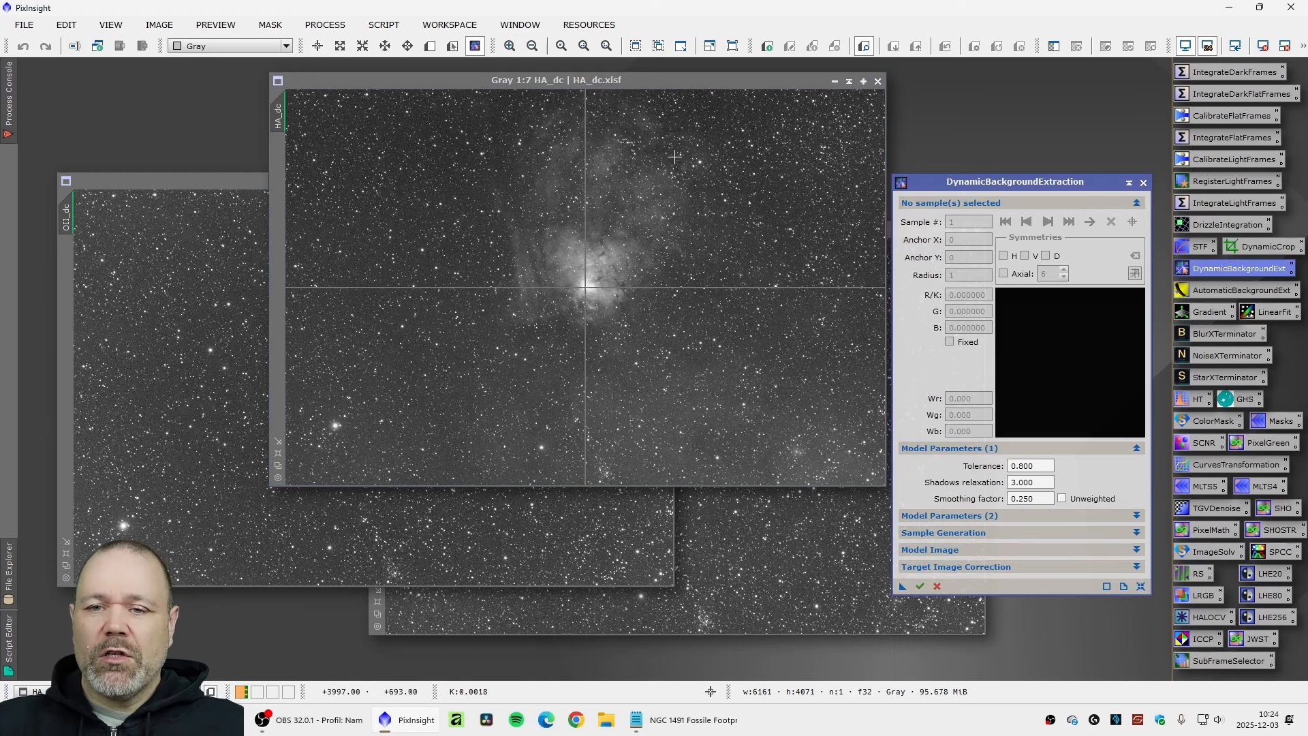
pyautogui.scroll(8, 361, 124)
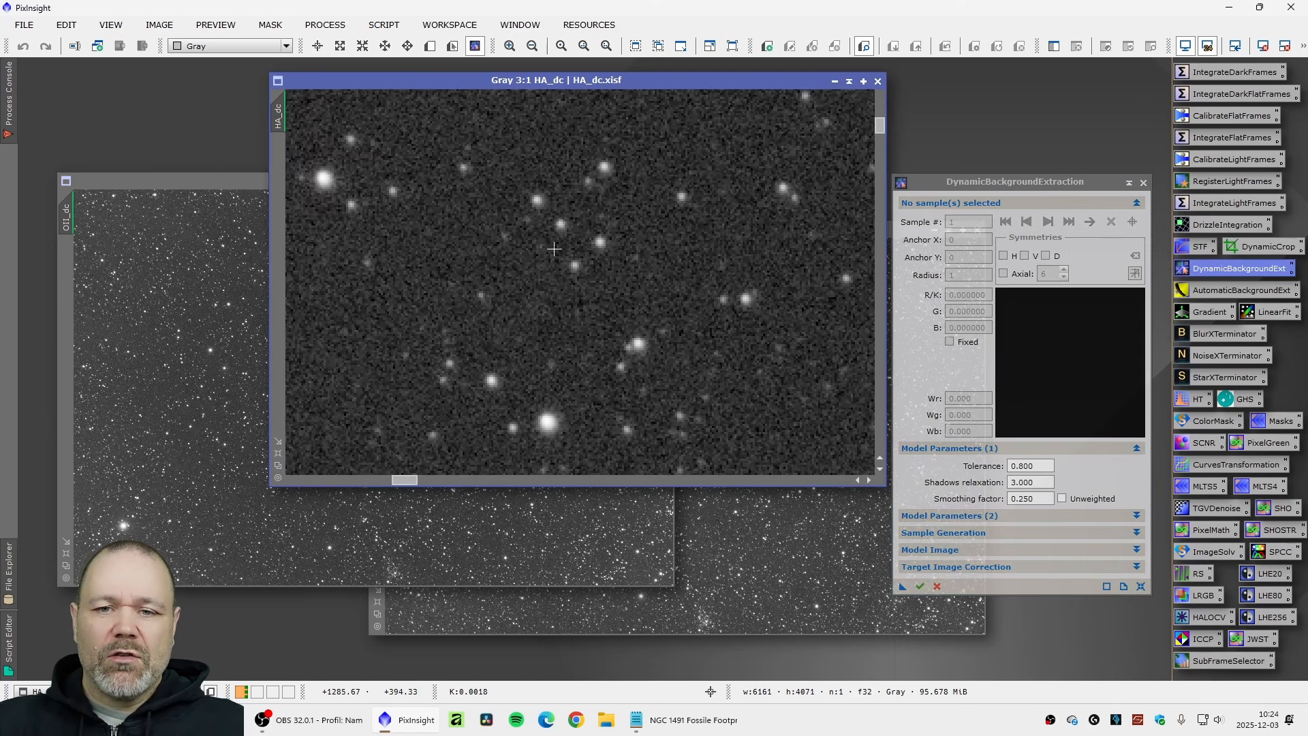
pyautogui.click(402, 122)
pyautogui.click(746, 134)
pyautogui.click(360, 327)
pyautogui.scroll(-6, 472, 199)
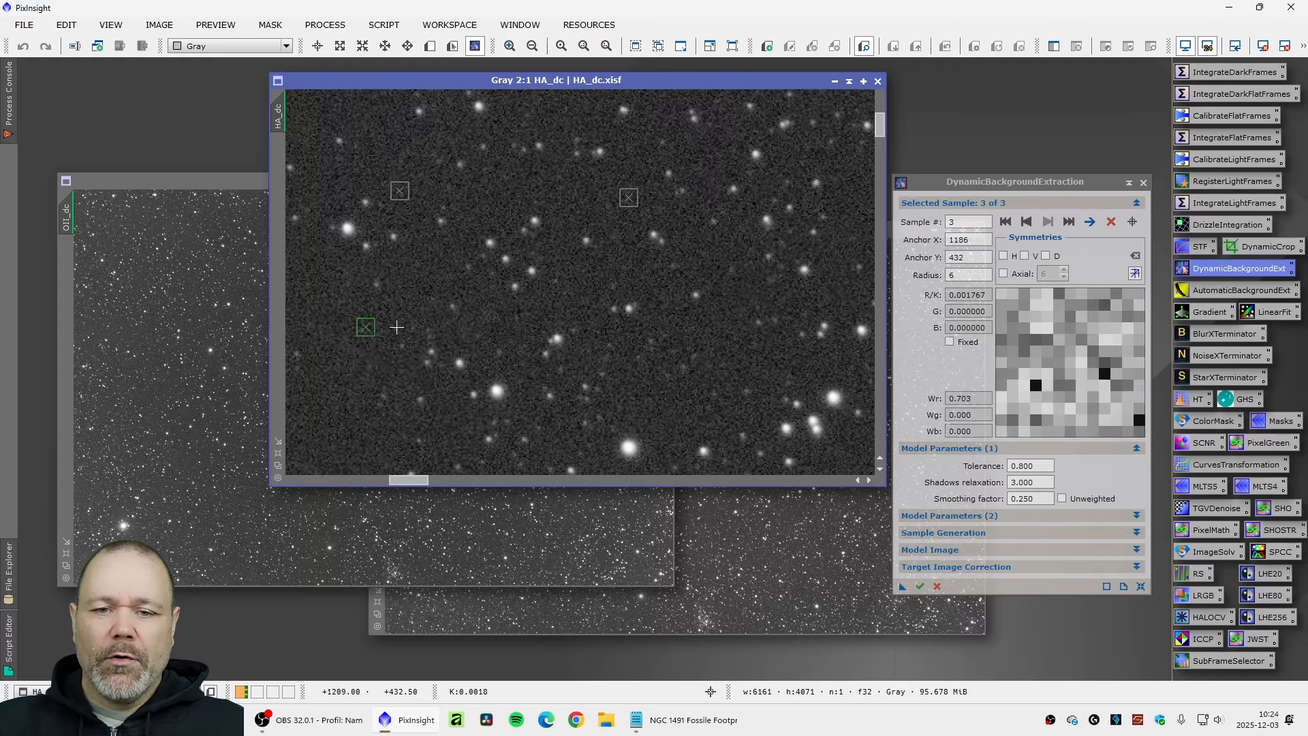
# Step: Add two background samples near the upper left corner of HA_dc, at about (229, 226) and (148, 667)
pyautogui.scroll(4, 348, 121)
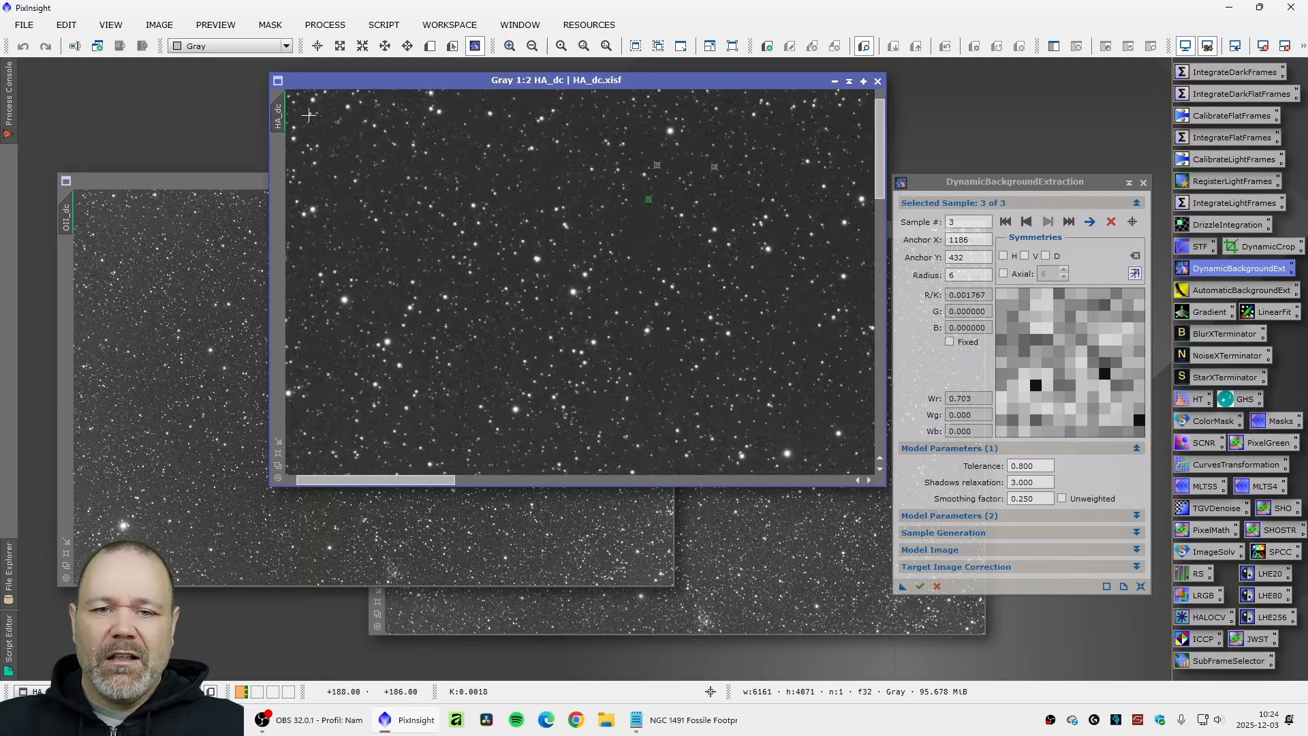
pyautogui.click(342, 146)
pyautogui.scroll(-4, 343, 231)
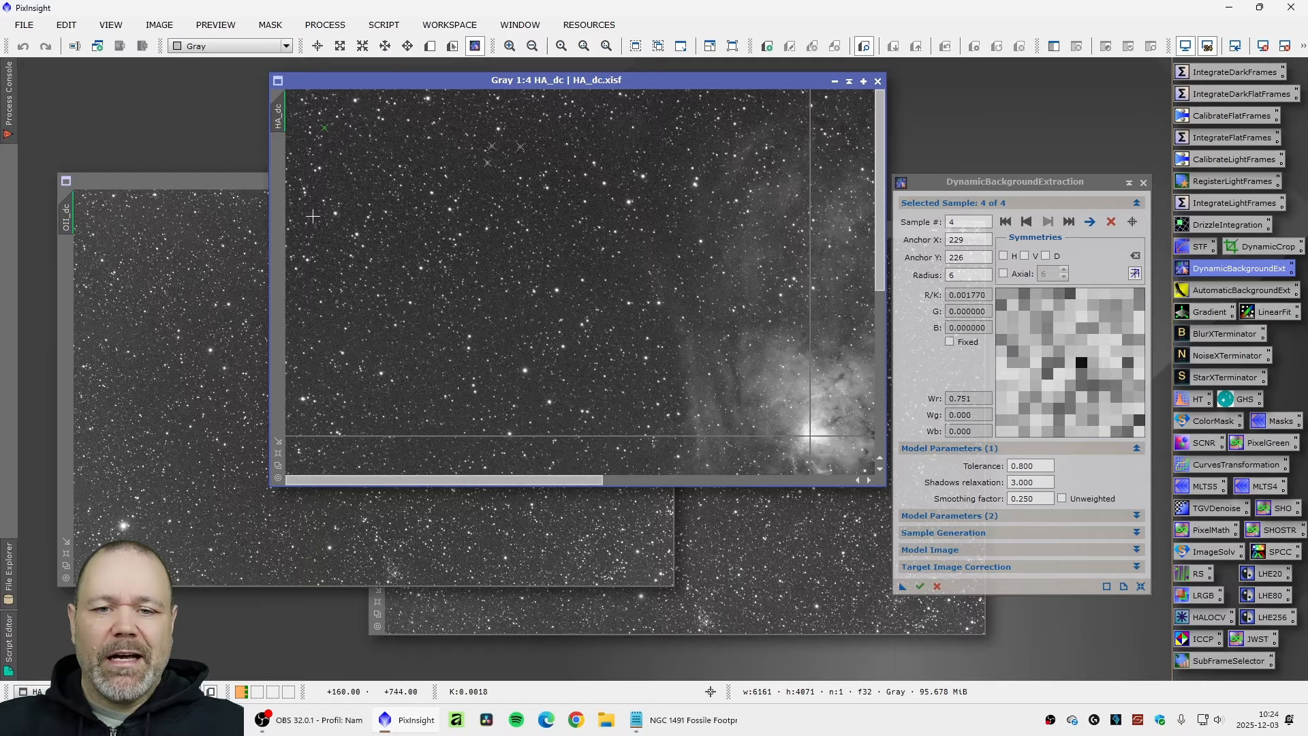
pyautogui.scroll(4, 312, 219)
pyautogui.click(307, 156)
pyautogui.scroll(-4, 309, 159)
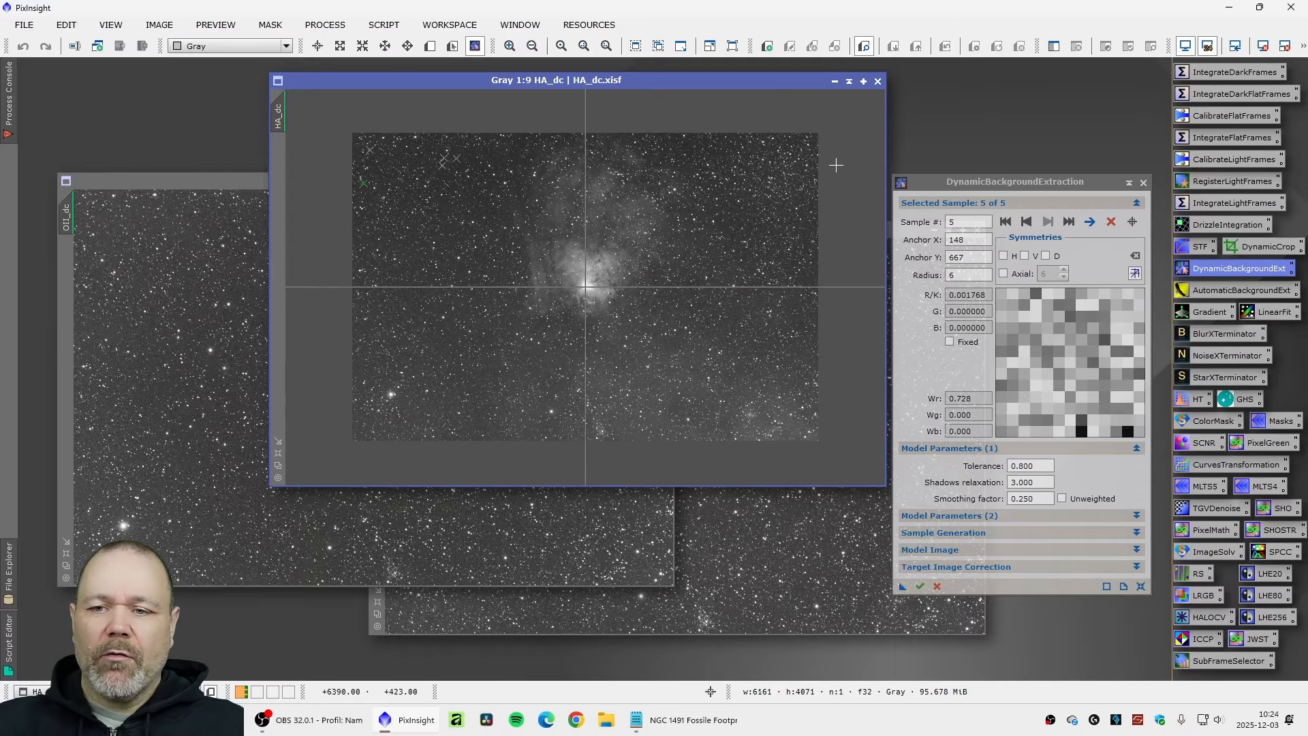
# Step: Add two background samples in the upper right area of HA_dc, at about (5615, 514) and (5471, 555)
pyautogui.scroll(4, 832, 137)
pyautogui.click(803, 142)
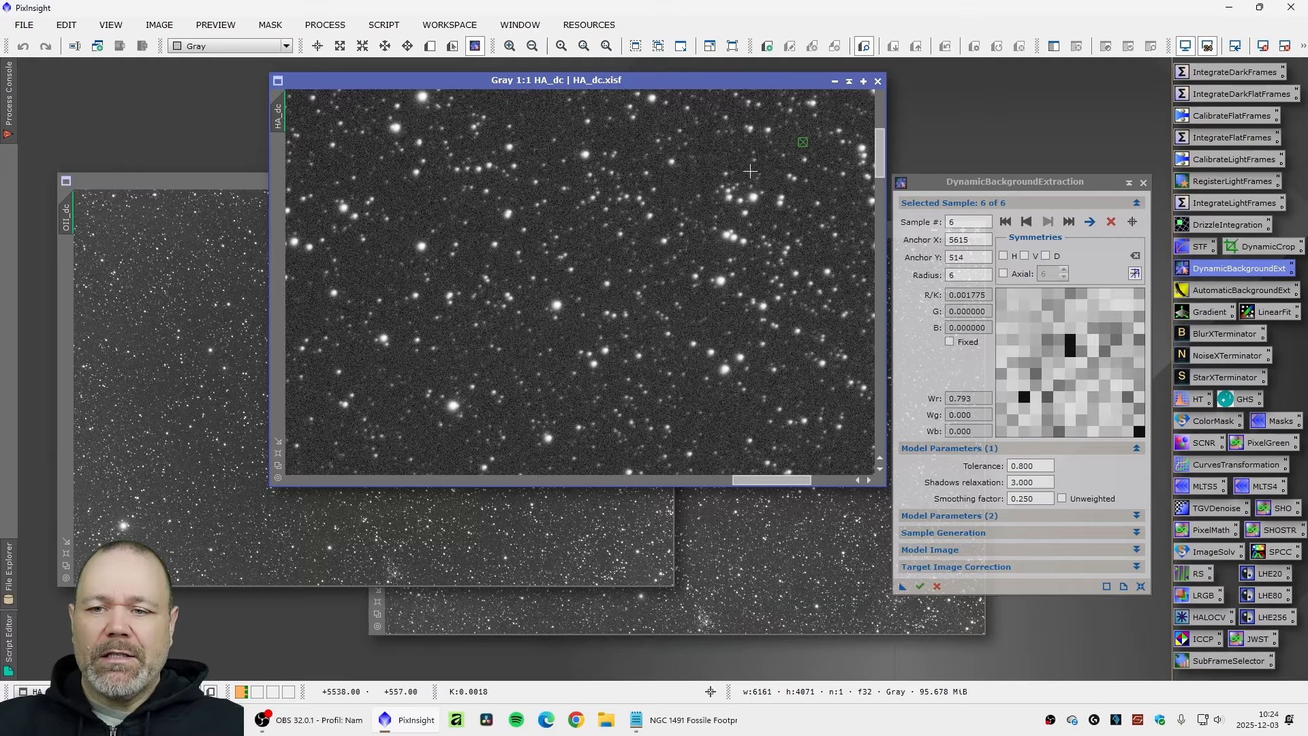
pyautogui.click(705, 171)
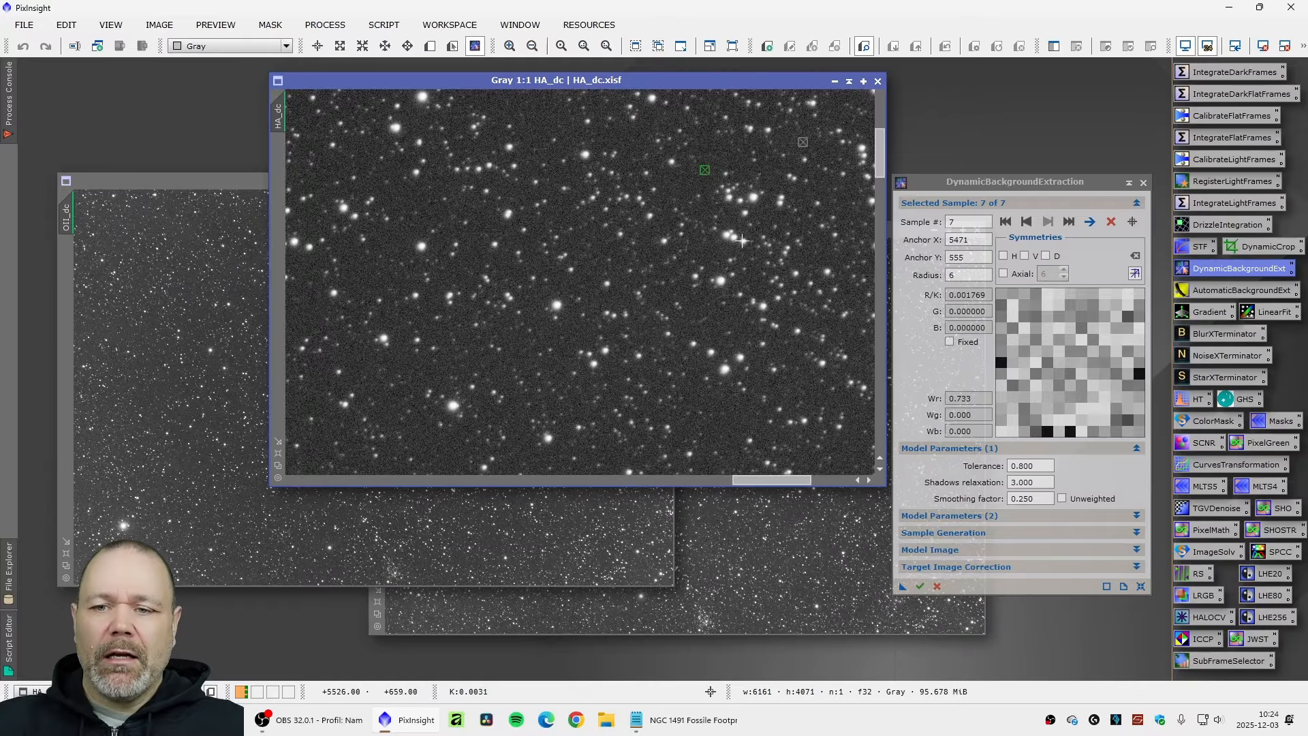
pyautogui.scroll(-4, 720, 202)
pyautogui.scroll(-2, 758, 244)
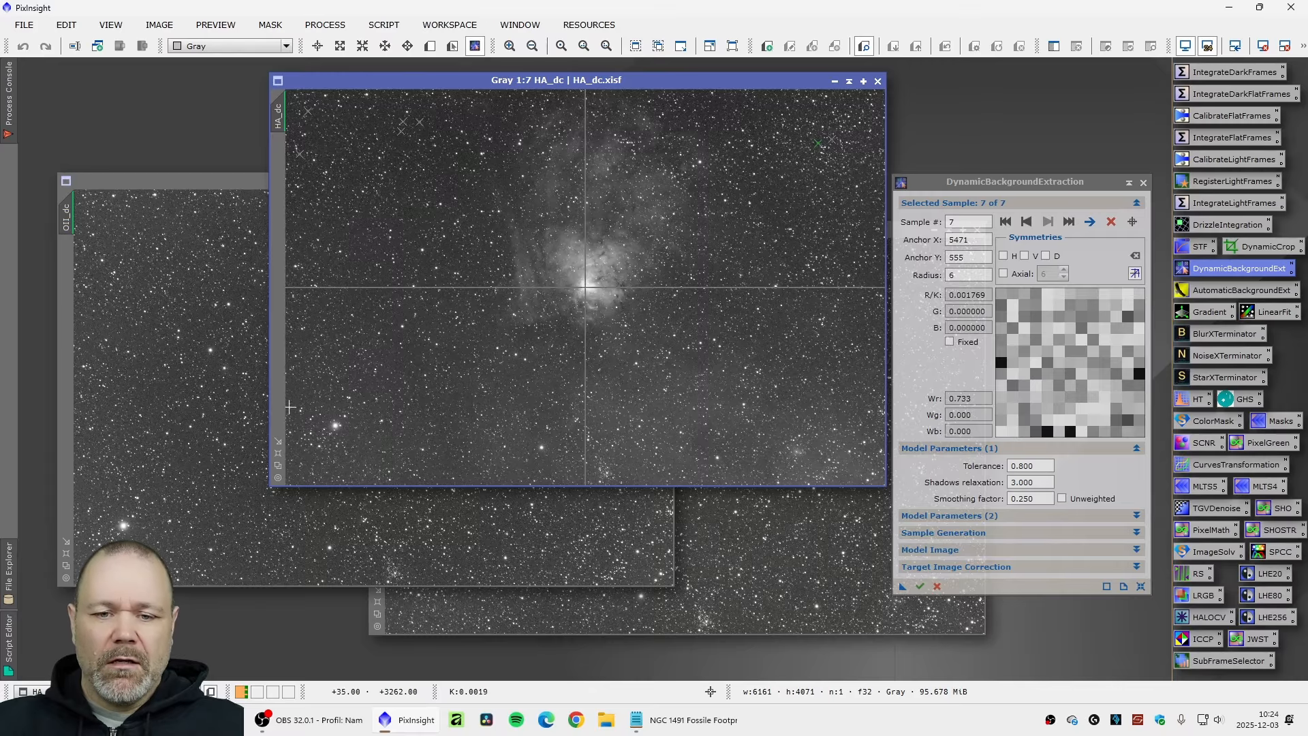
# Step: Add three background samples along the lower left edge of HA_dc, at about (174, 2850), (104, 3199) and (390, 3189)
pyautogui.scroll(6, 290, 407)
pyautogui.click(353, 211)
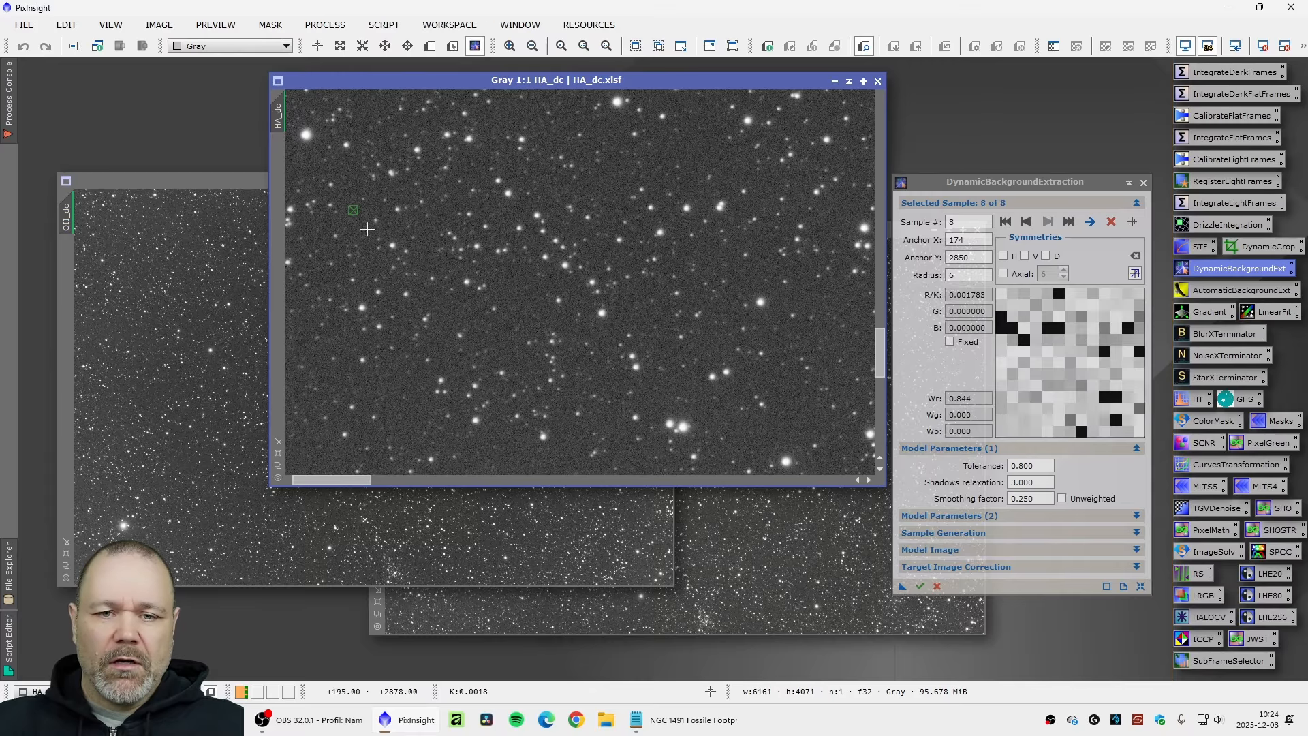
pyautogui.click(305, 448)
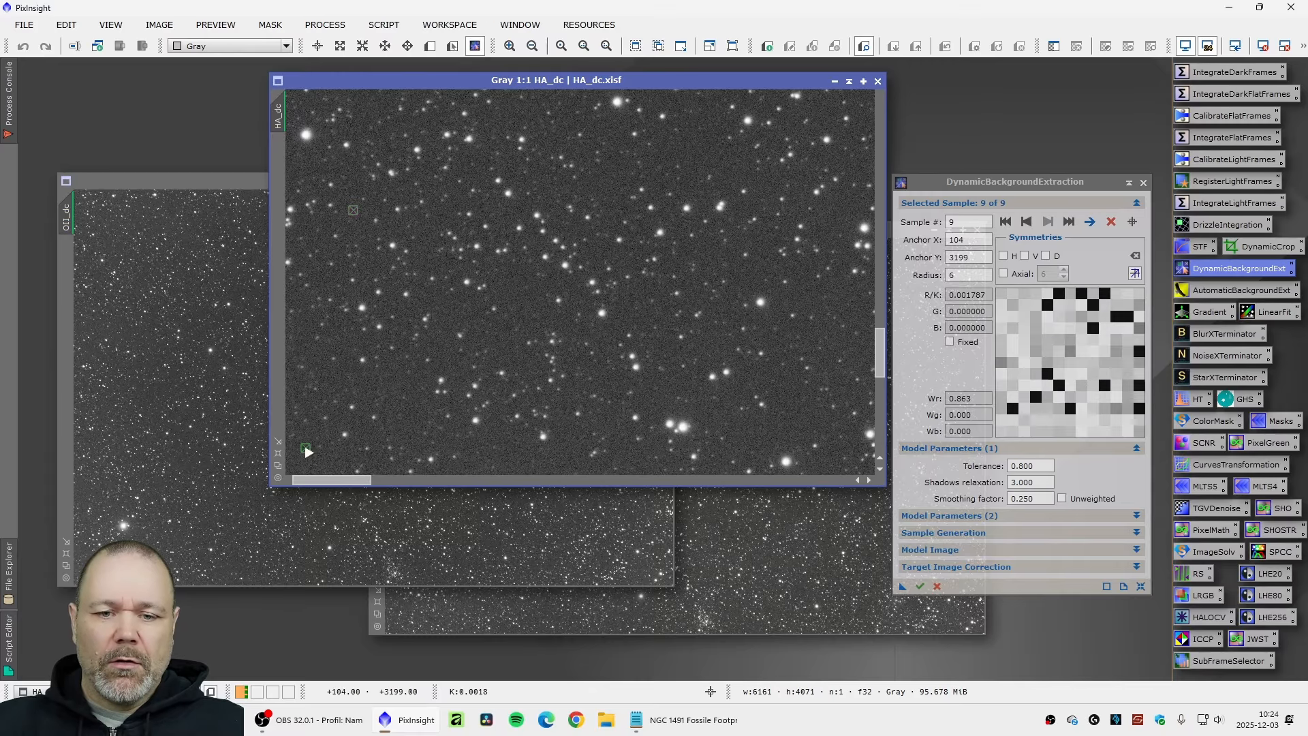
pyautogui.click(500, 444)
pyautogui.scroll(-3, 500, 444)
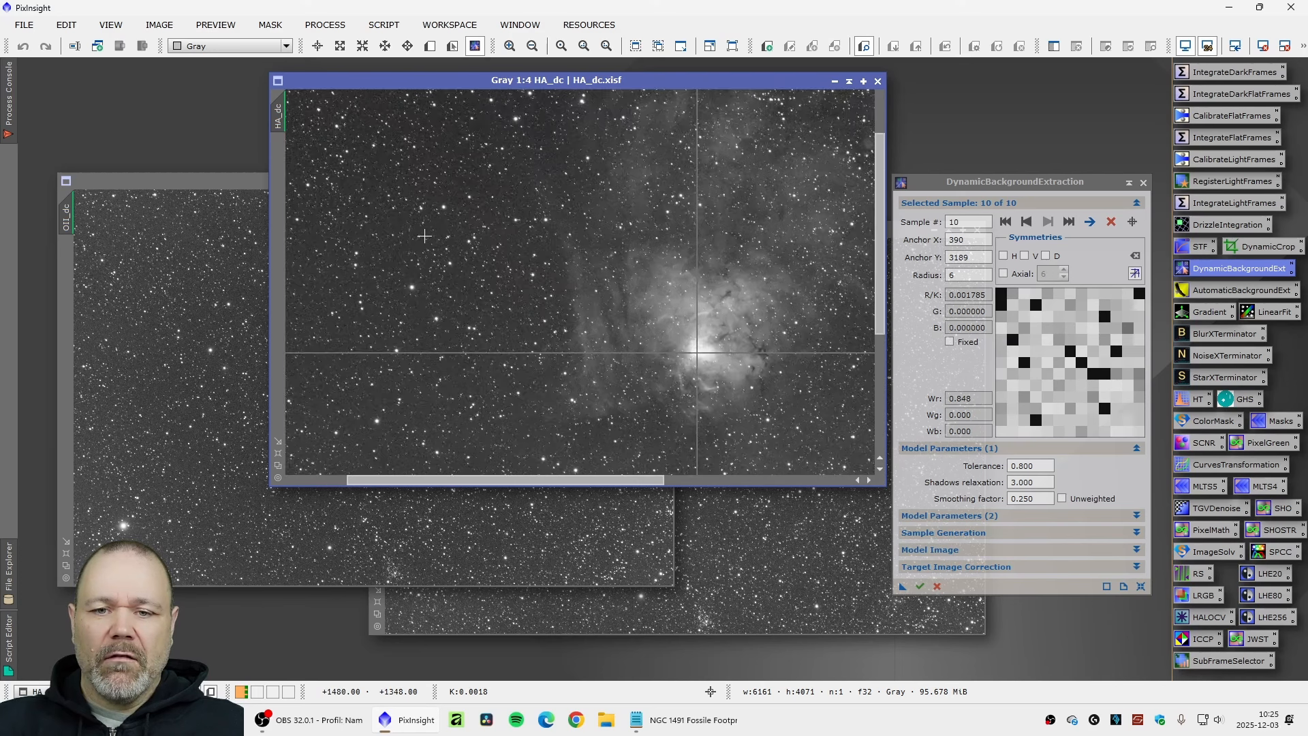
# Step: Add two background samples in the dark area left of the nebula in HA_dc, at about (1310, 1293) and (1620, 1288)
pyautogui.scroll(3, 424, 236)
pyautogui.click(348, 191)
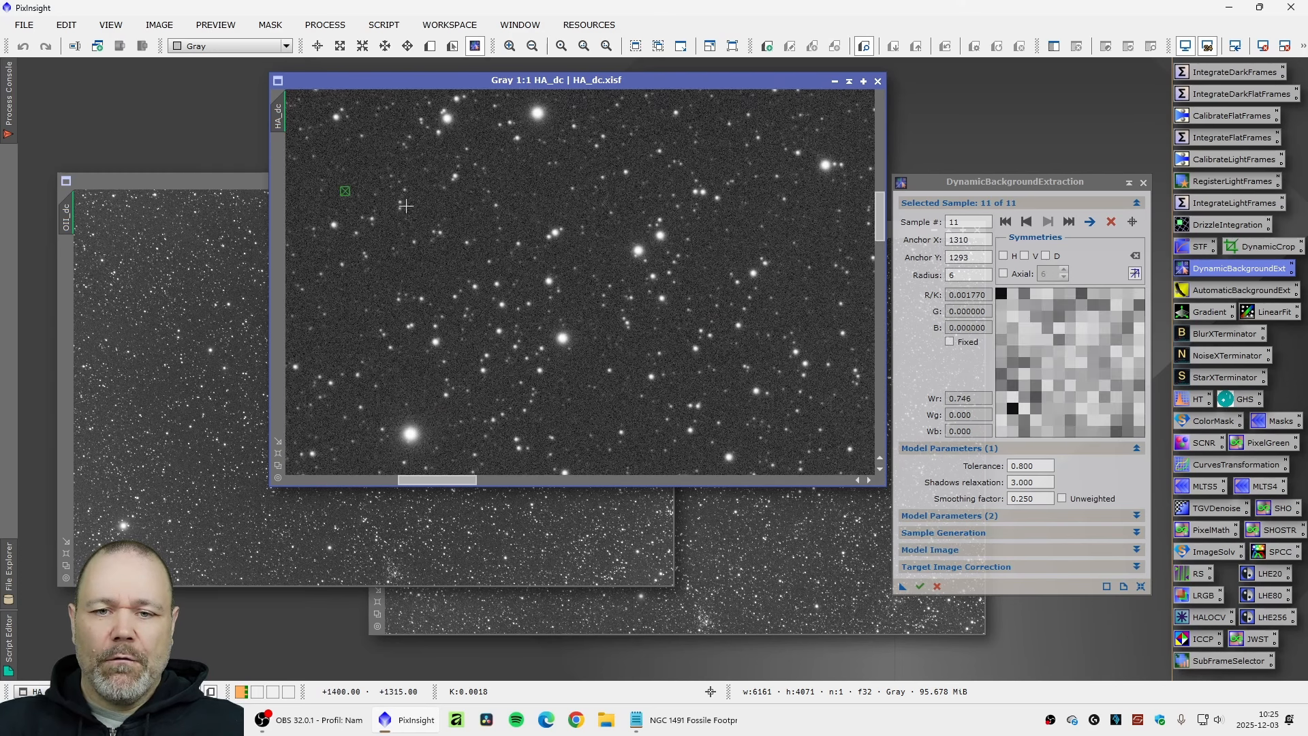
pyautogui.click(558, 188)
pyautogui.scroll(-6, 559, 188)
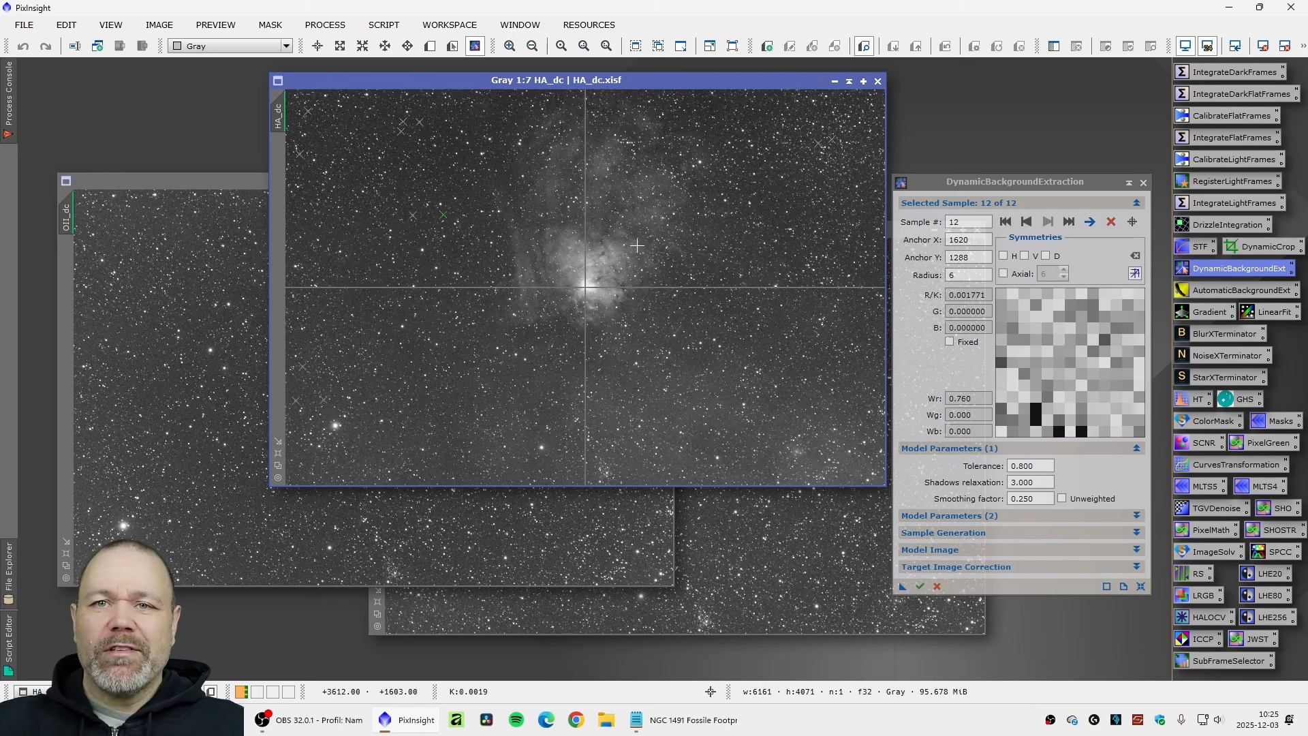
# Step: Save the DynamicBackgroundExtraction settings and samples as a process icon on the empty workspace above its window
pyautogui.moveTo(1000, 180); pyautogui.dragTo(1009, 208)
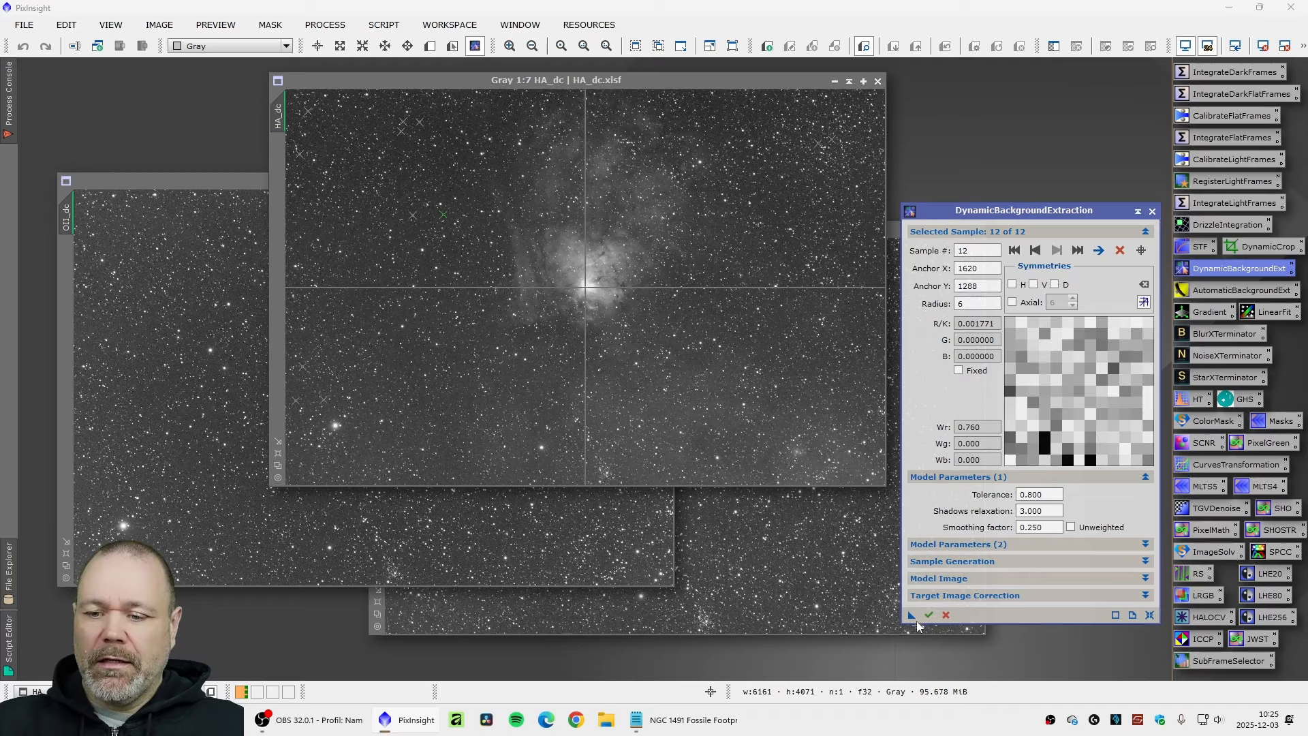
pyautogui.moveTo(911, 615); pyautogui.dragTo(1012, 117)
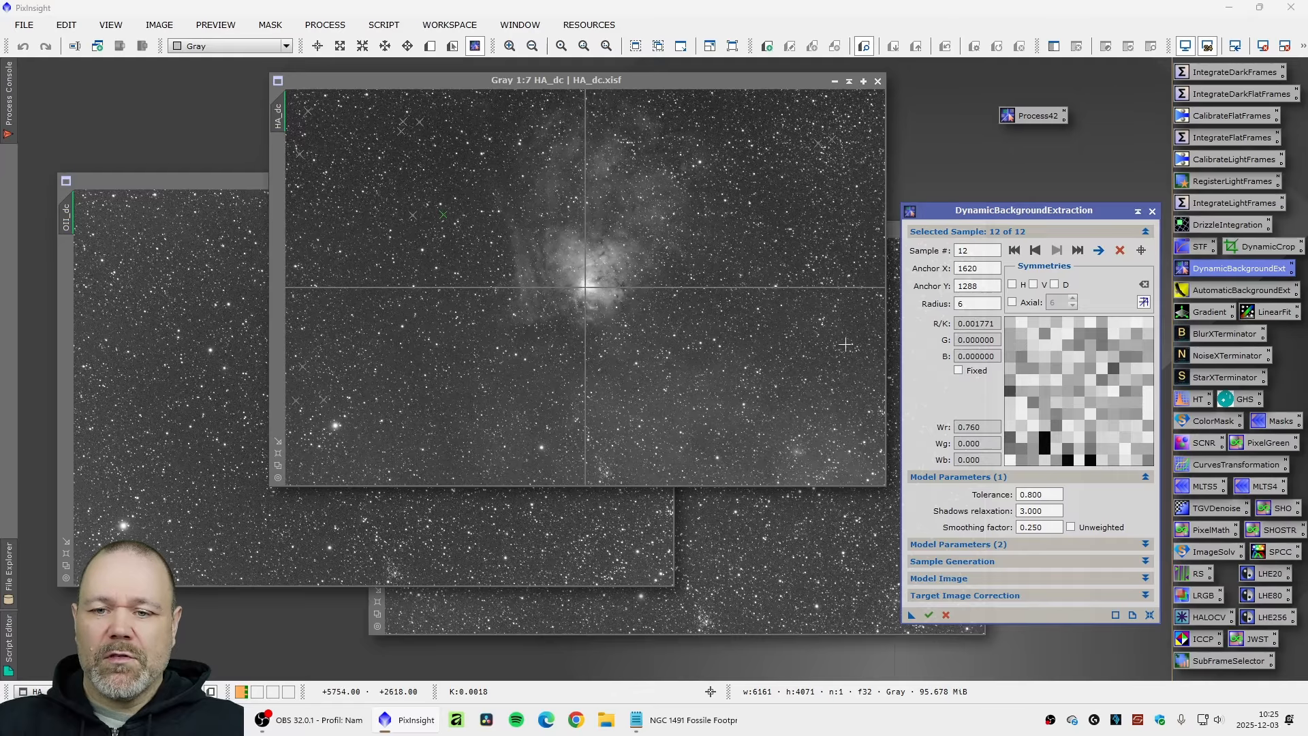
# Step: Run the background extraction on HA_dc with the placed samples, and close the generated background model and the extraction session
pyautogui.click(929, 614)
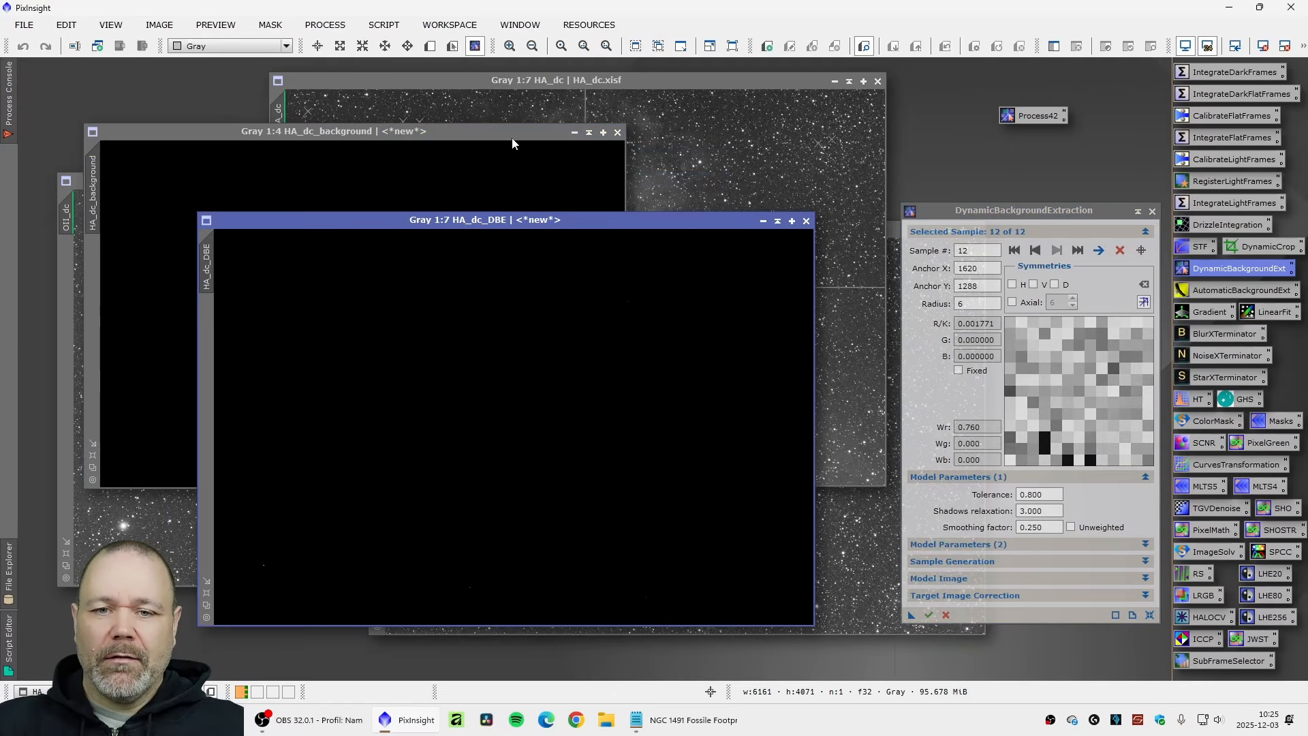
pyautogui.click(492, 134)
pyautogui.click(618, 132)
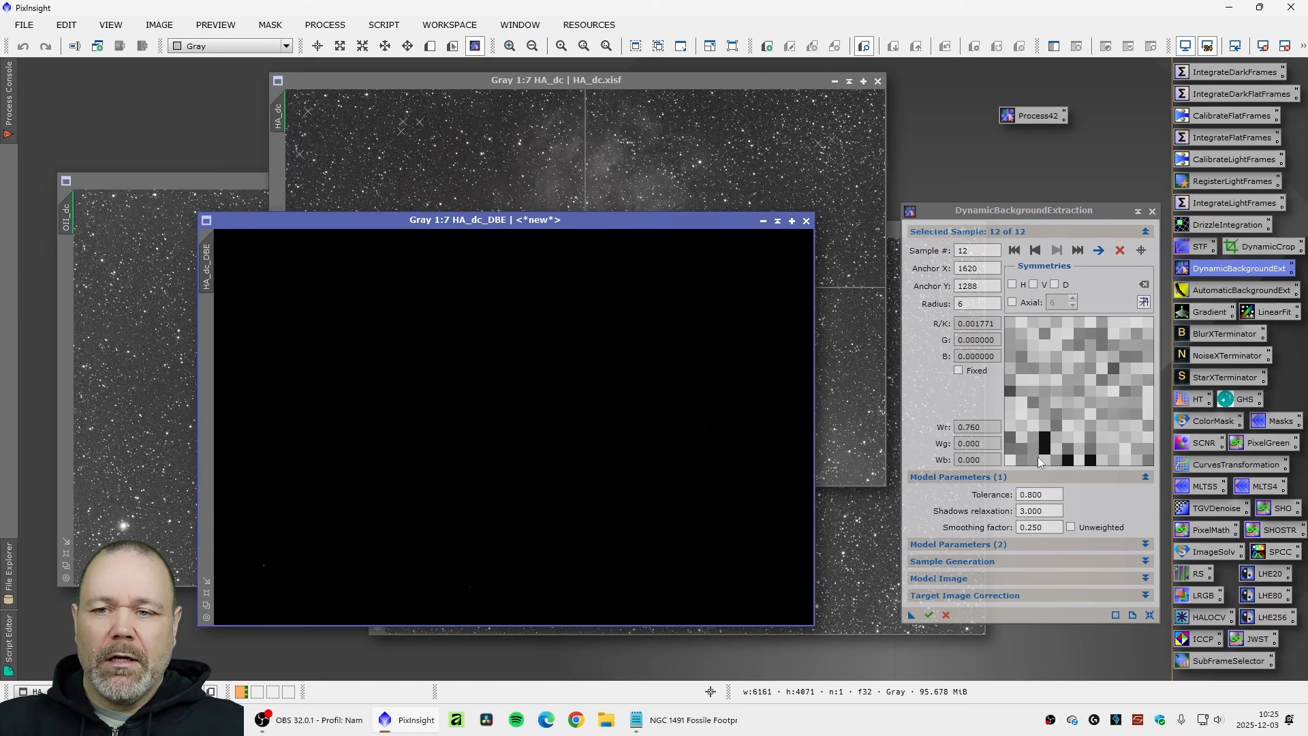
pyautogui.click(1152, 212)
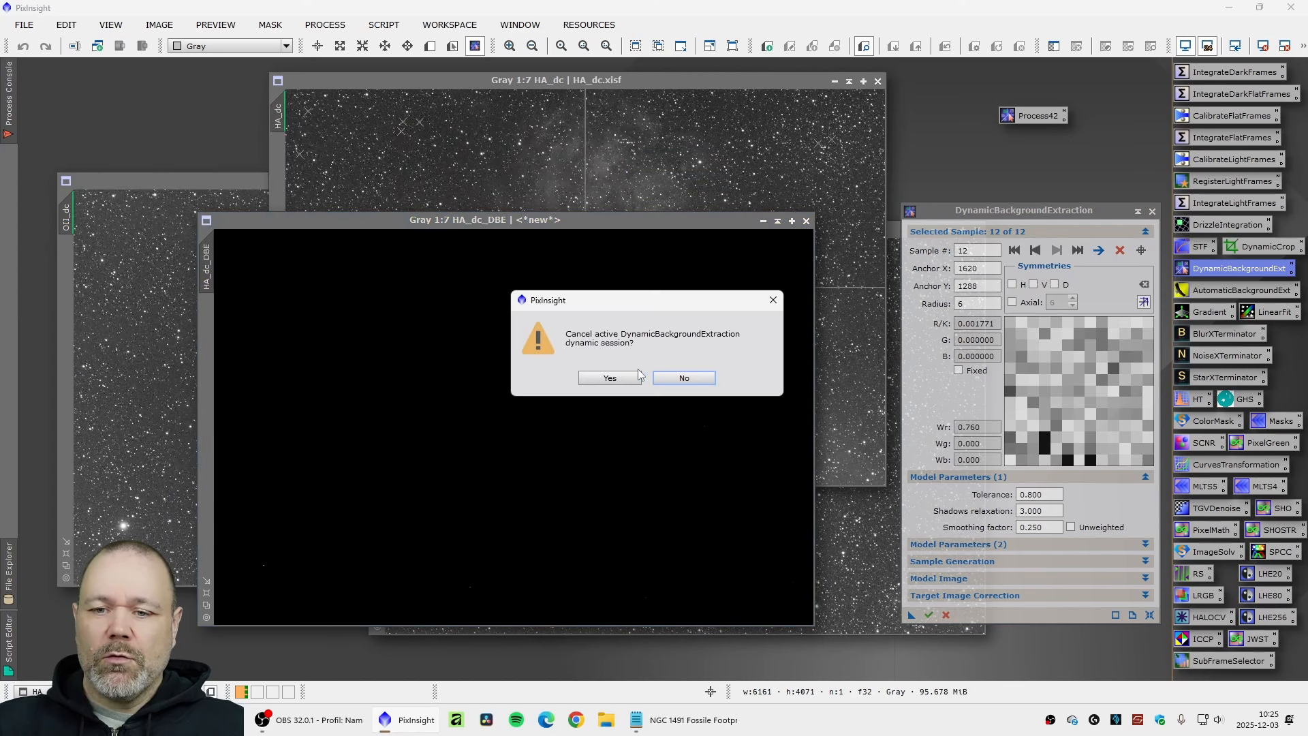
pyautogui.click(612, 377)
# Step: Close the original HA_dc image and park the corrected HA_dc_DBE image as an icon in the workspace's upper-left corner
pyautogui.click(878, 80)
pyautogui.moveTo(617, 220); pyautogui.dragTo(940, 194)
pyautogui.click(1088, 195)
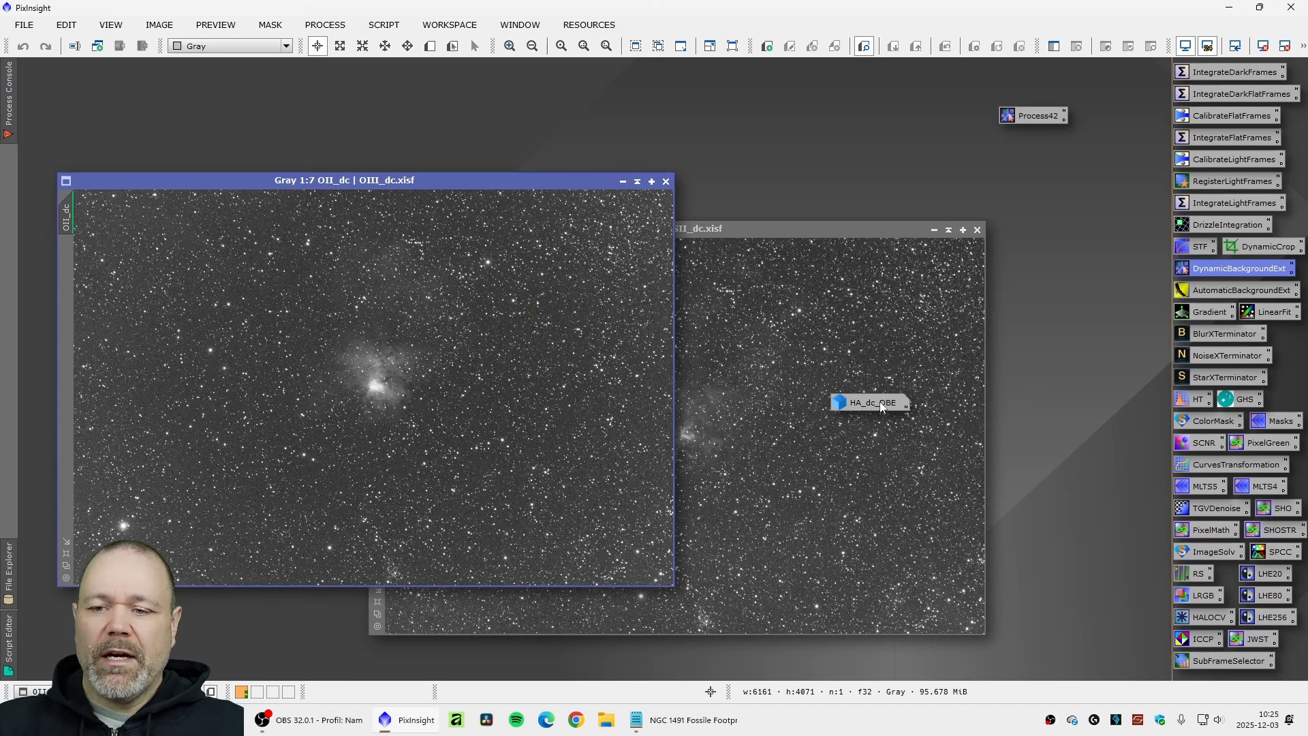
pyautogui.moveTo(878, 404); pyautogui.dragTo(114, 88)
# Step: Apply the saved DynamicBackgroundExtraction settings and samples to the OII_dc image, discarding the generated background model and closing the session
pyautogui.moveTo(339, 183); pyautogui.dragTo(318, 138)
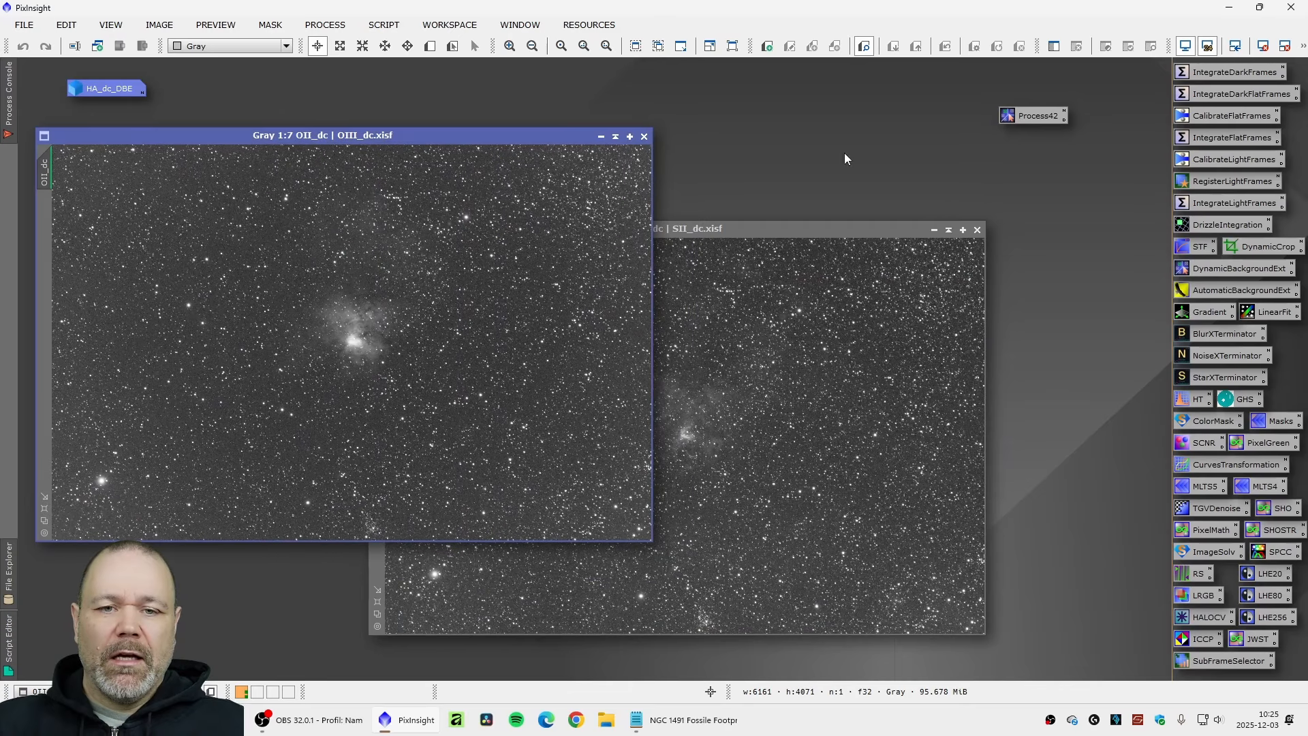
pyautogui.doubleClick(1016, 120)
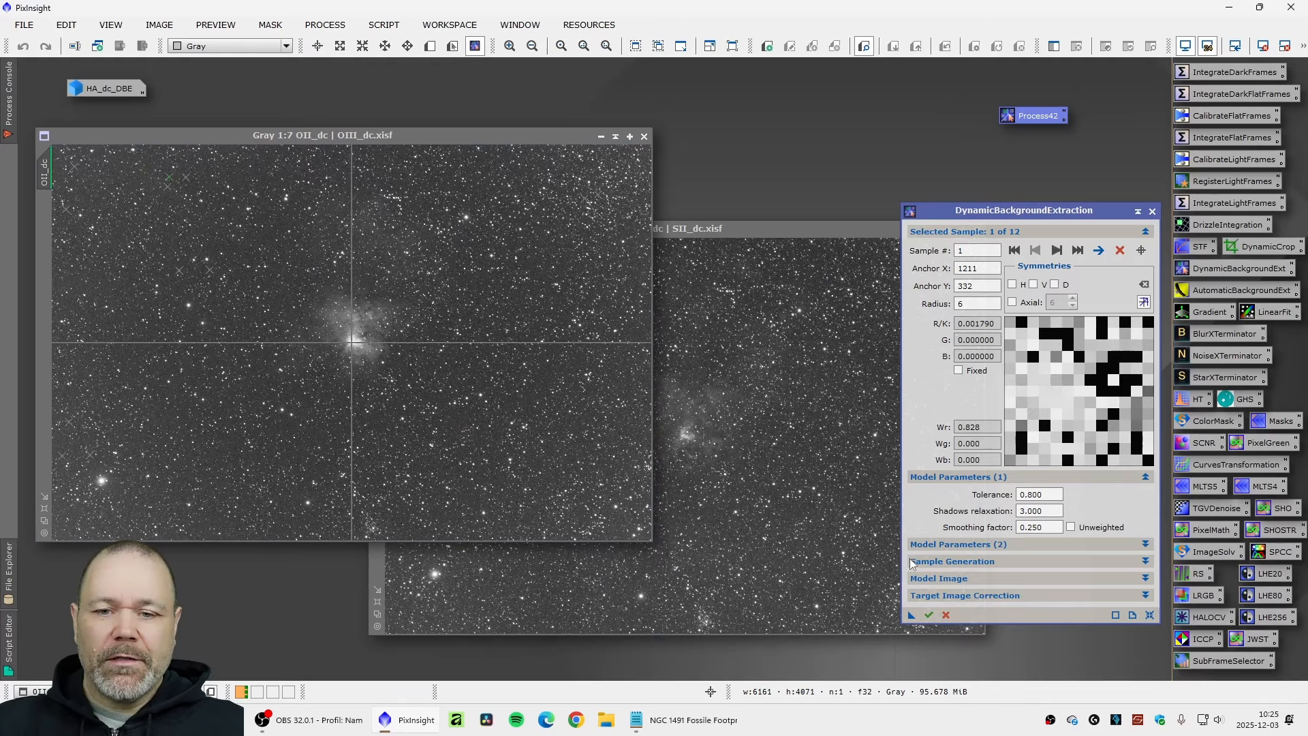
pyautogui.click(929, 614)
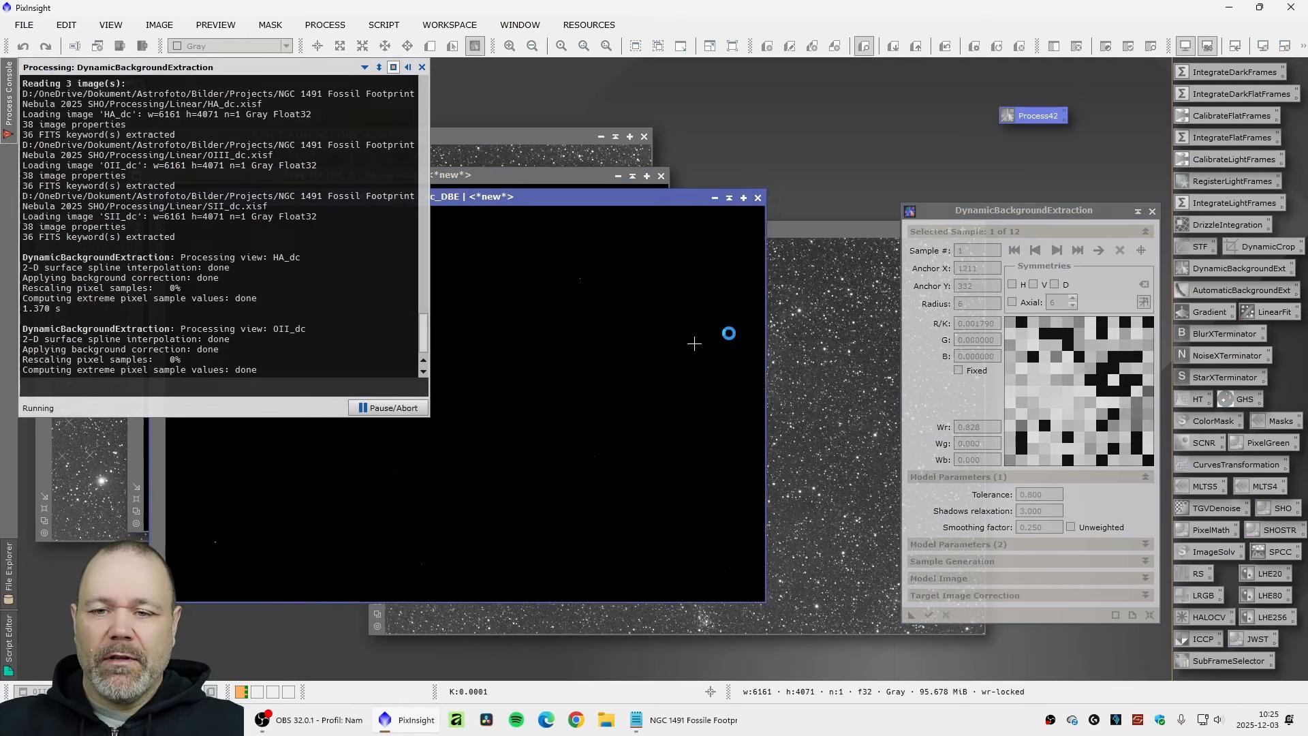
pyautogui.click(1153, 211)
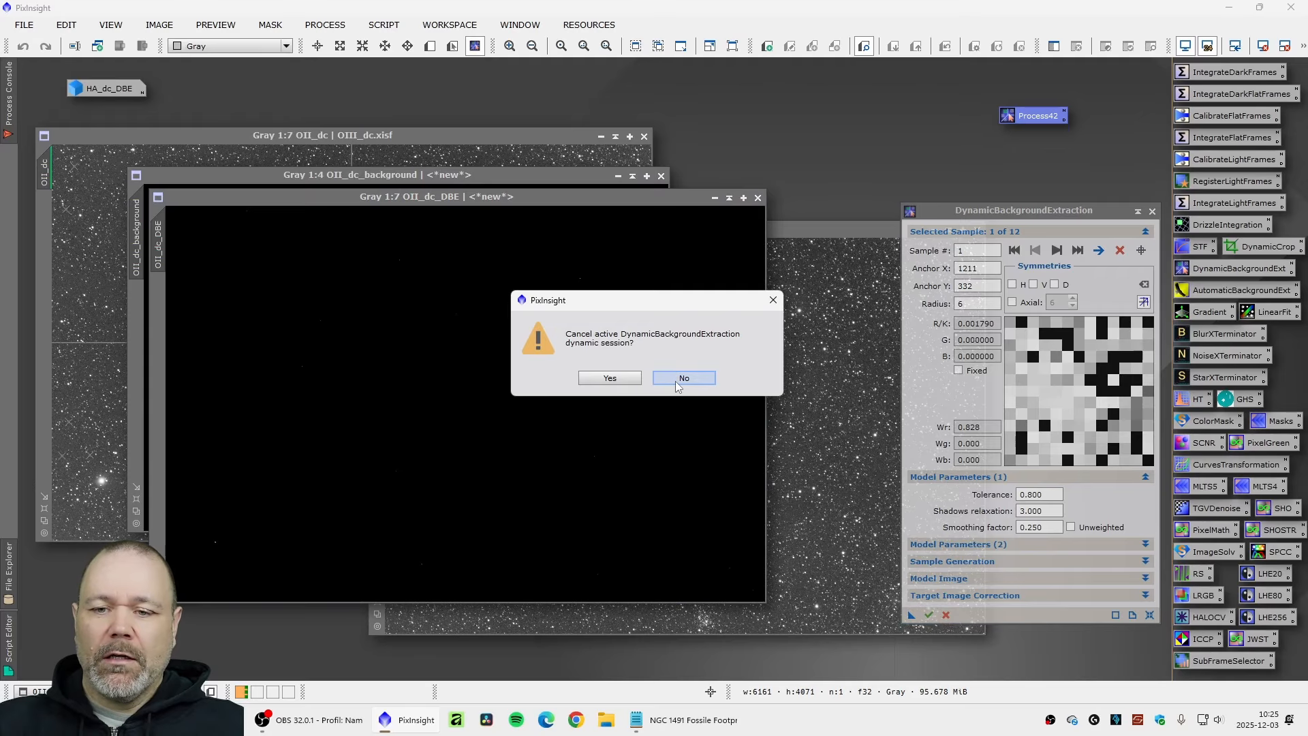
pyautogui.click(614, 378)
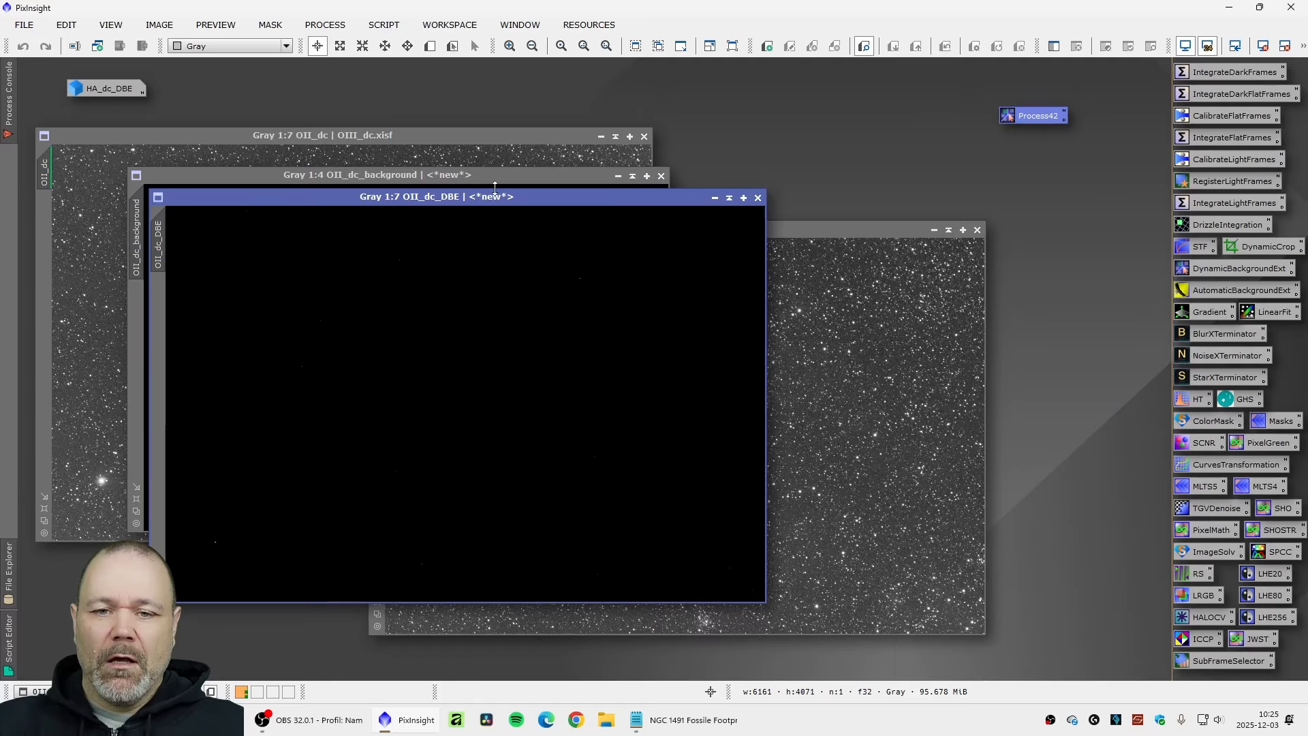
pyautogui.click(659, 177)
# Step: Park the OII_dc_DBE image as an icon beside HA_dc_DBE and close the original OII_dc image
pyautogui.click(715, 198)
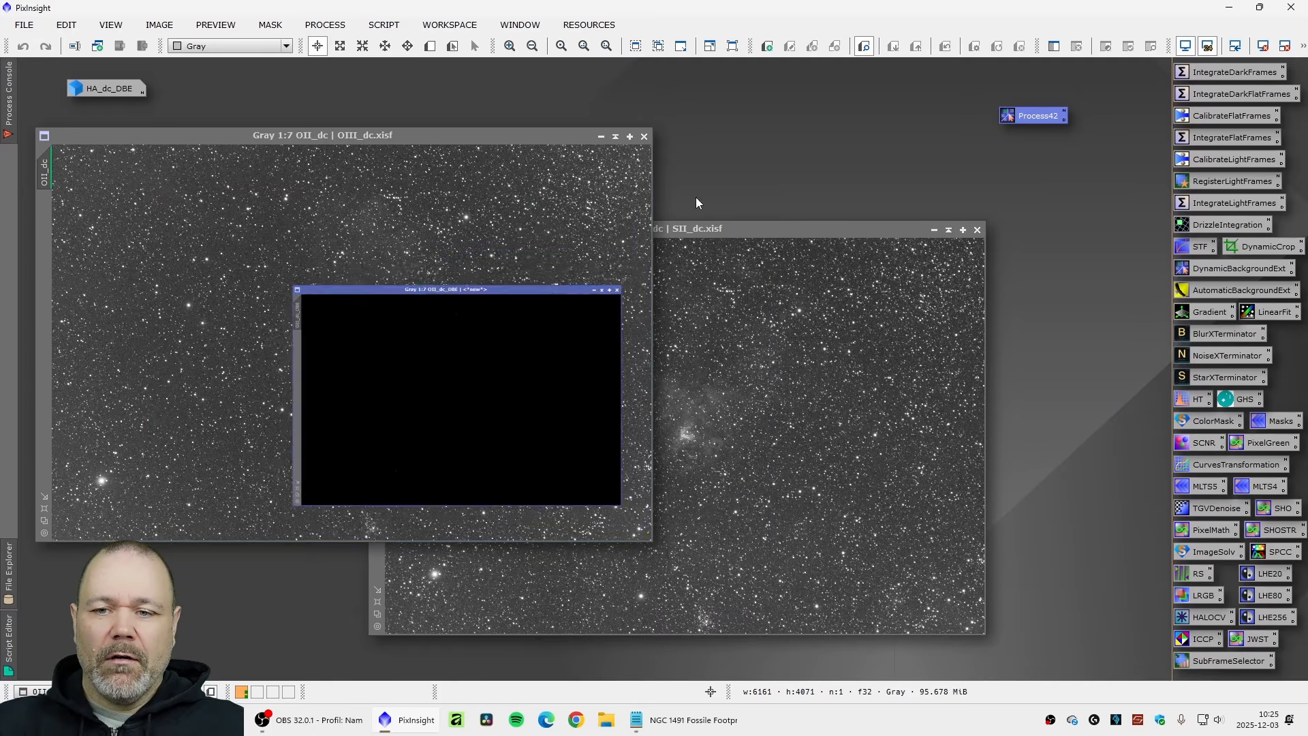
pyautogui.moveTo(485, 405); pyautogui.dragTo(193, 83)
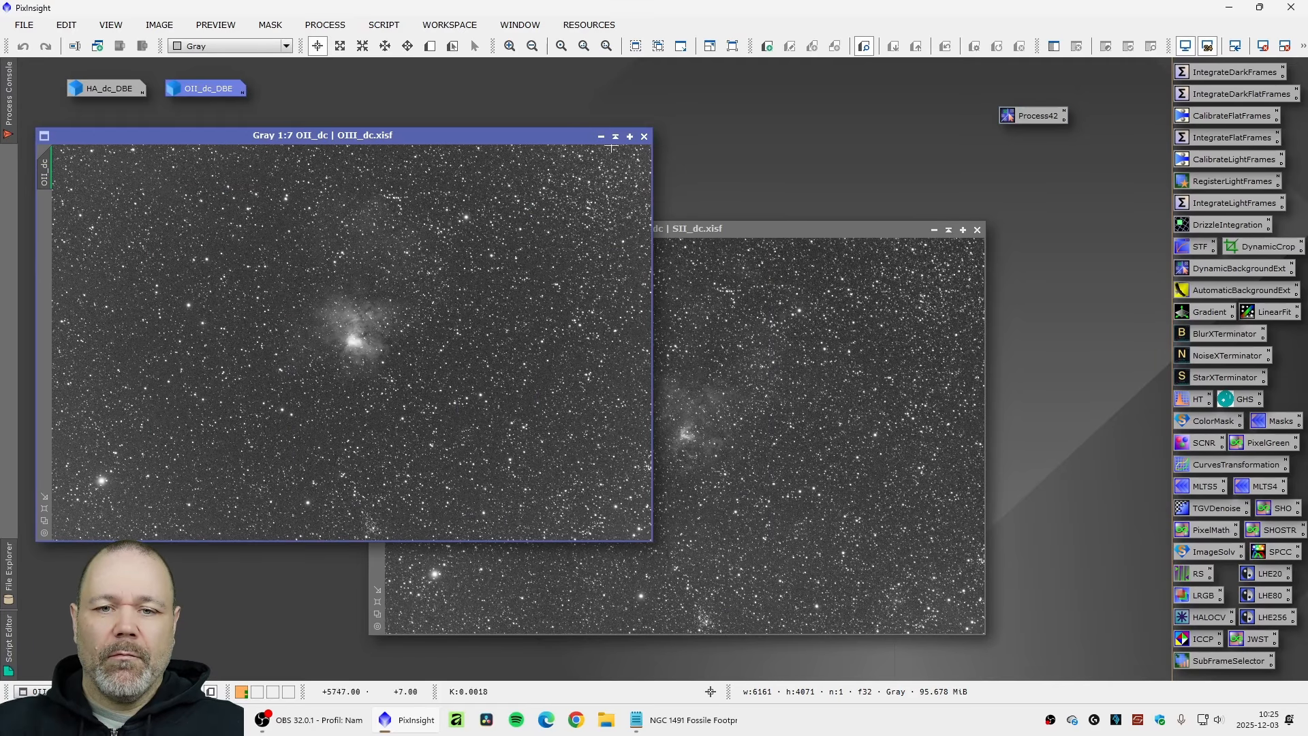
pyautogui.click(644, 136)
# Step: Apply the saved DynamicBackgroundExtraction settings and samples to the SII_dc image, discarding the generated background model and closing the session
pyautogui.moveTo(707, 229); pyautogui.dragTo(508, 179)
pyautogui.click(1028, 120)
pyautogui.doubleClick(1028, 120)
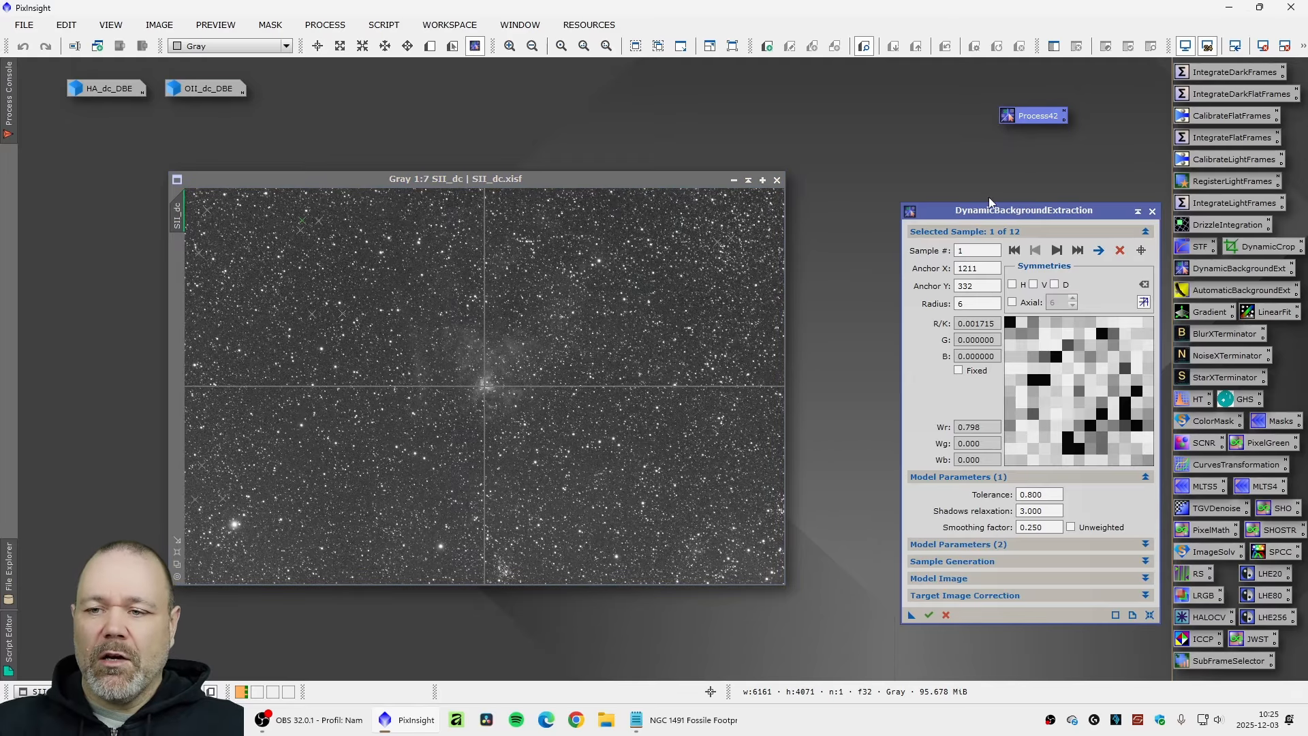
pyautogui.moveTo(988, 208); pyautogui.dragTo(963, 189)
pyautogui.click(902, 598)
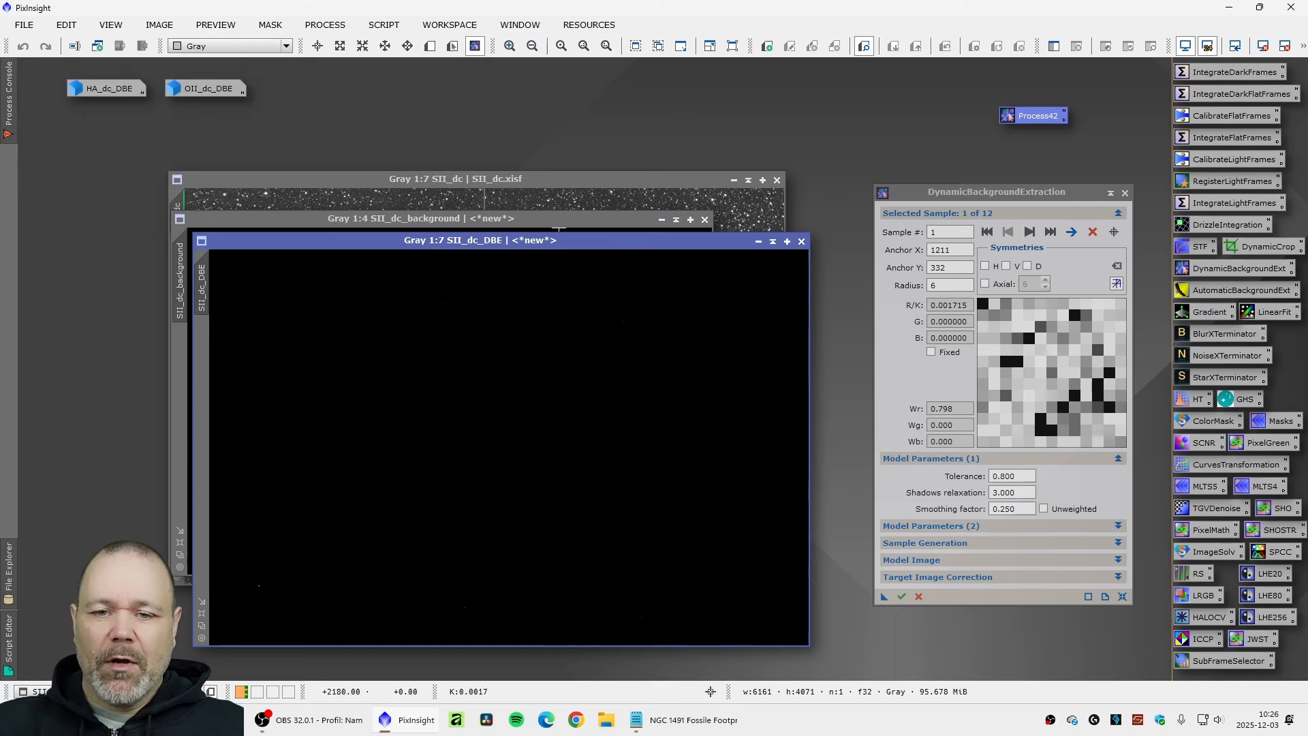
pyautogui.click(705, 219)
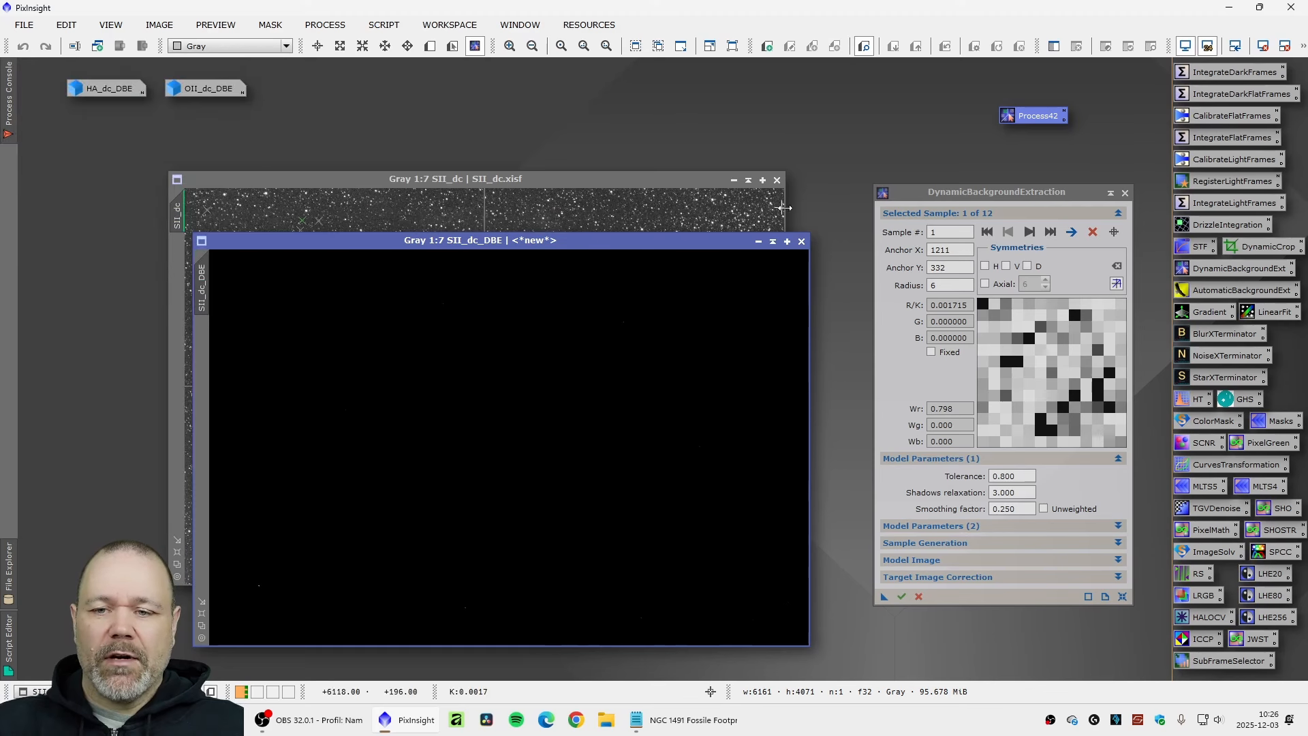
pyautogui.click(1125, 193)
pyautogui.click(609, 377)
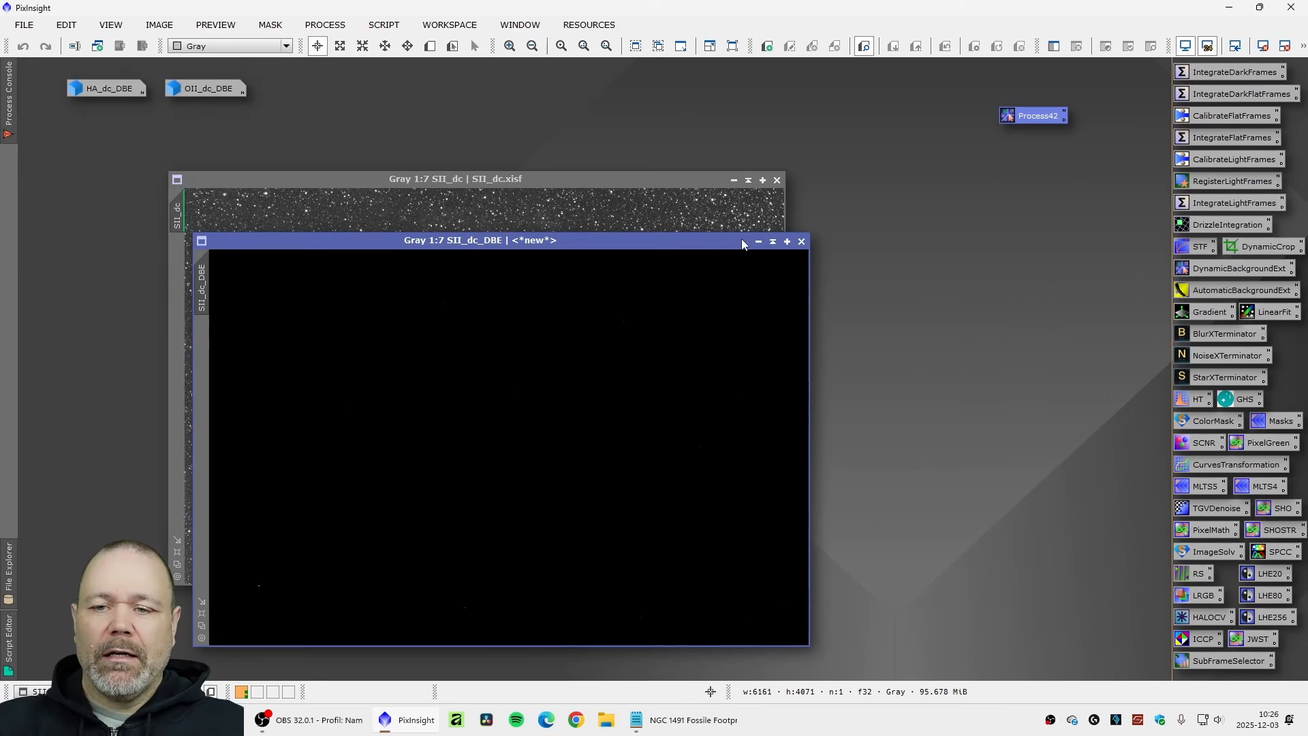
# Step: Close the original SII_dc image and restore the iconized OII_dc_DBE and HA_dc_DBE images alongside SII_dc_DBE
pyautogui.click(777, 180)
pyautogui.moveTo(735, 239); pyautogui.dragTo(778, 202)
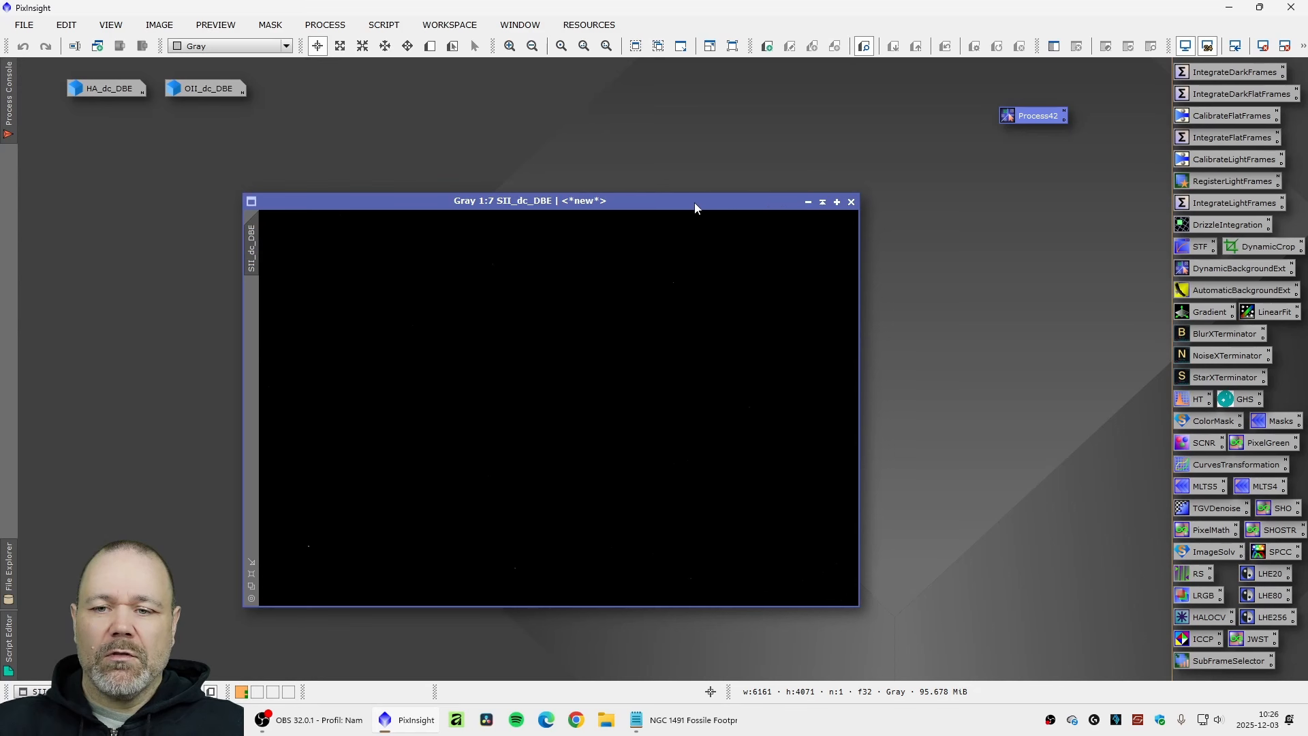
pyautogui.moveTo(694, 202); pyautogui.dragTo(894, 195)
pyautogui.moveTo(1117, 87); pyautogui.dragTo(1117, 84)
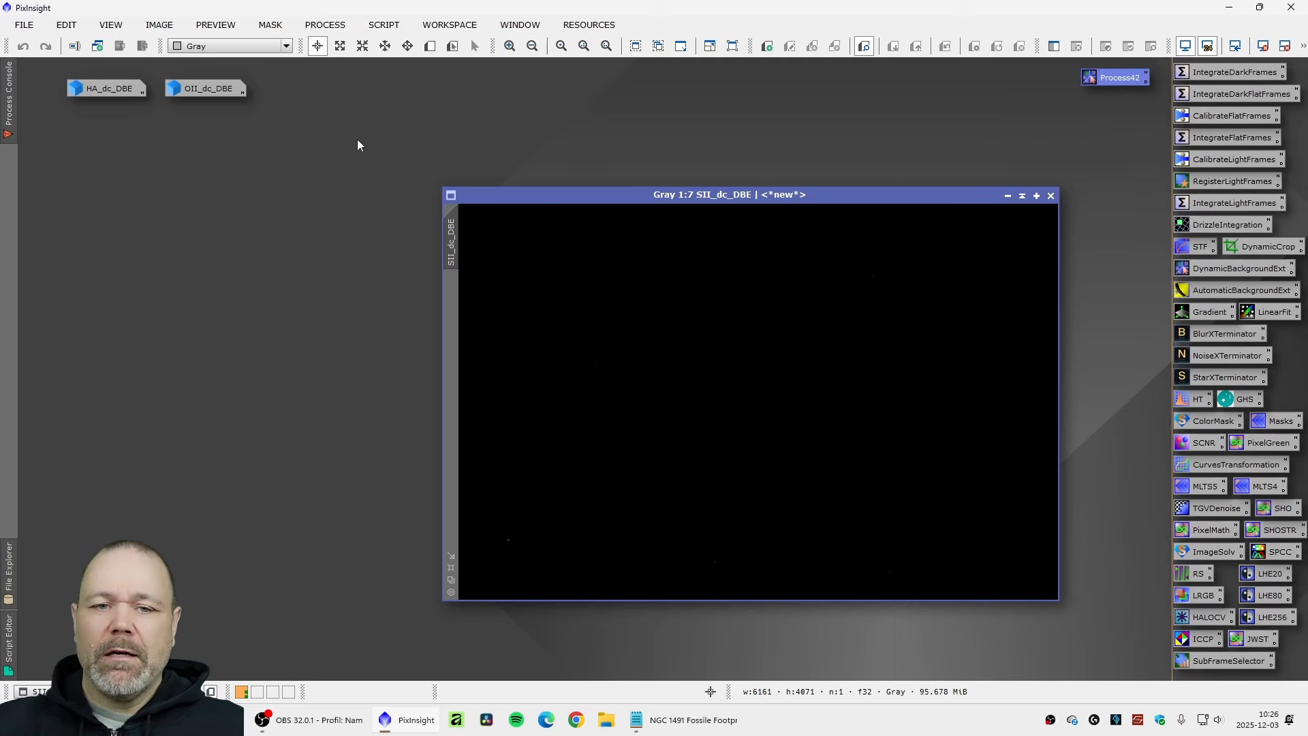
pyautogui.doubleClick(214, 92)
pyautogui.doubleClick(107, 88)
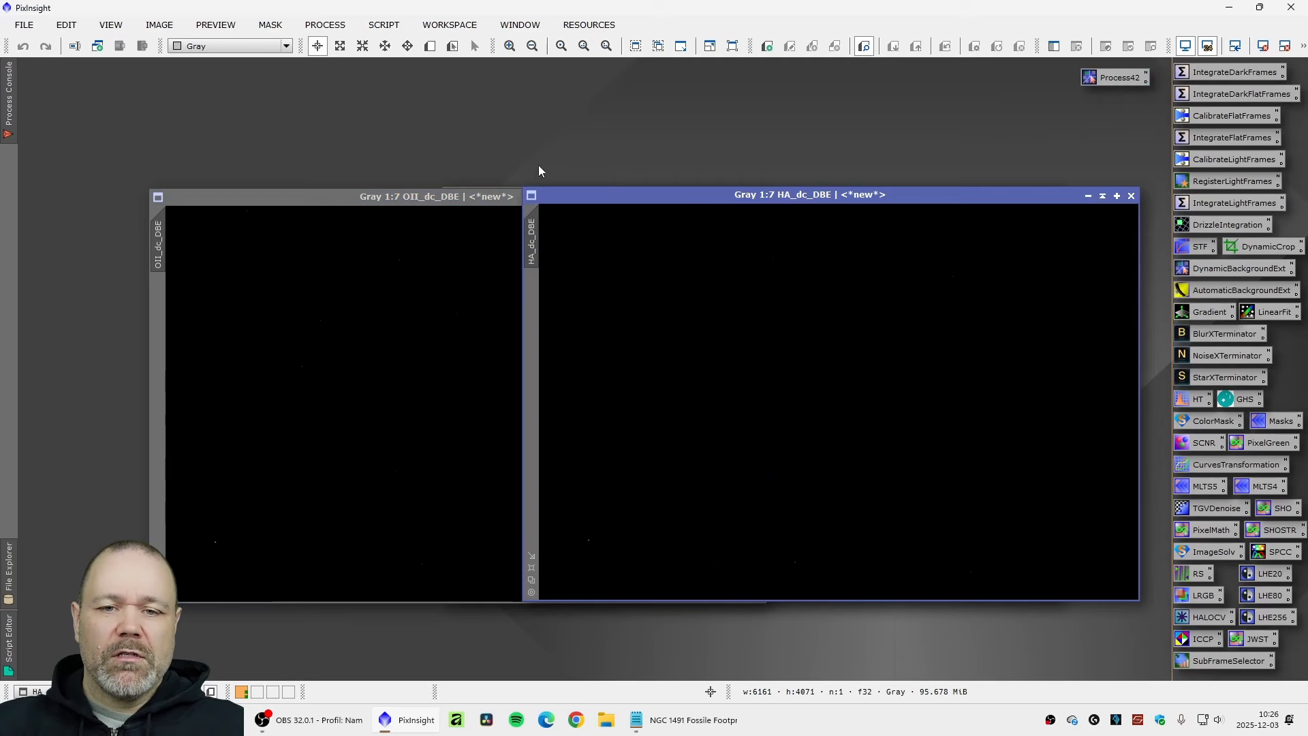
# Step: Auto-stretch the display of HA_dc_DBE, OII_dc_DBE and SII_dc_DBE, and arrange the three windows to compare the corrected images
pyautogui.moveTo(566, 170); pyautogui.dragTo(196, 109)
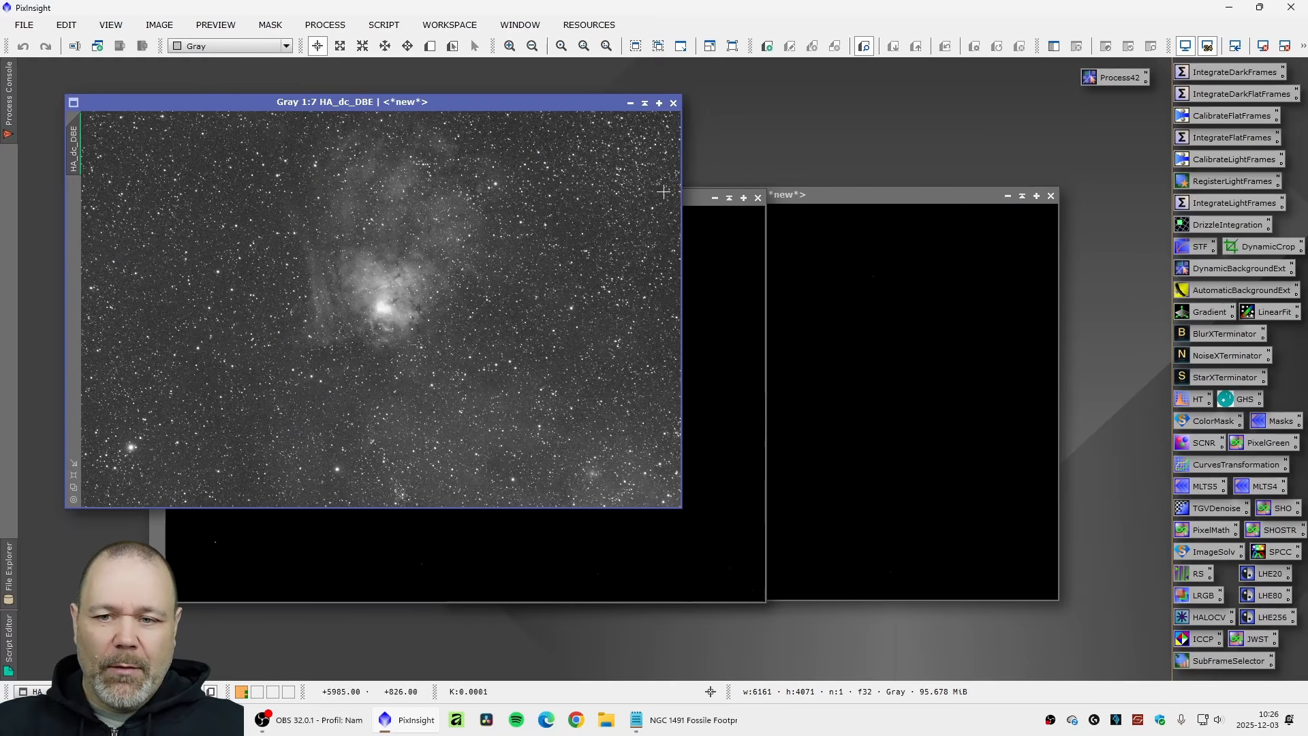
pyautogui.moveTo(684, 197); pyautogui.dragTo(508, 206)
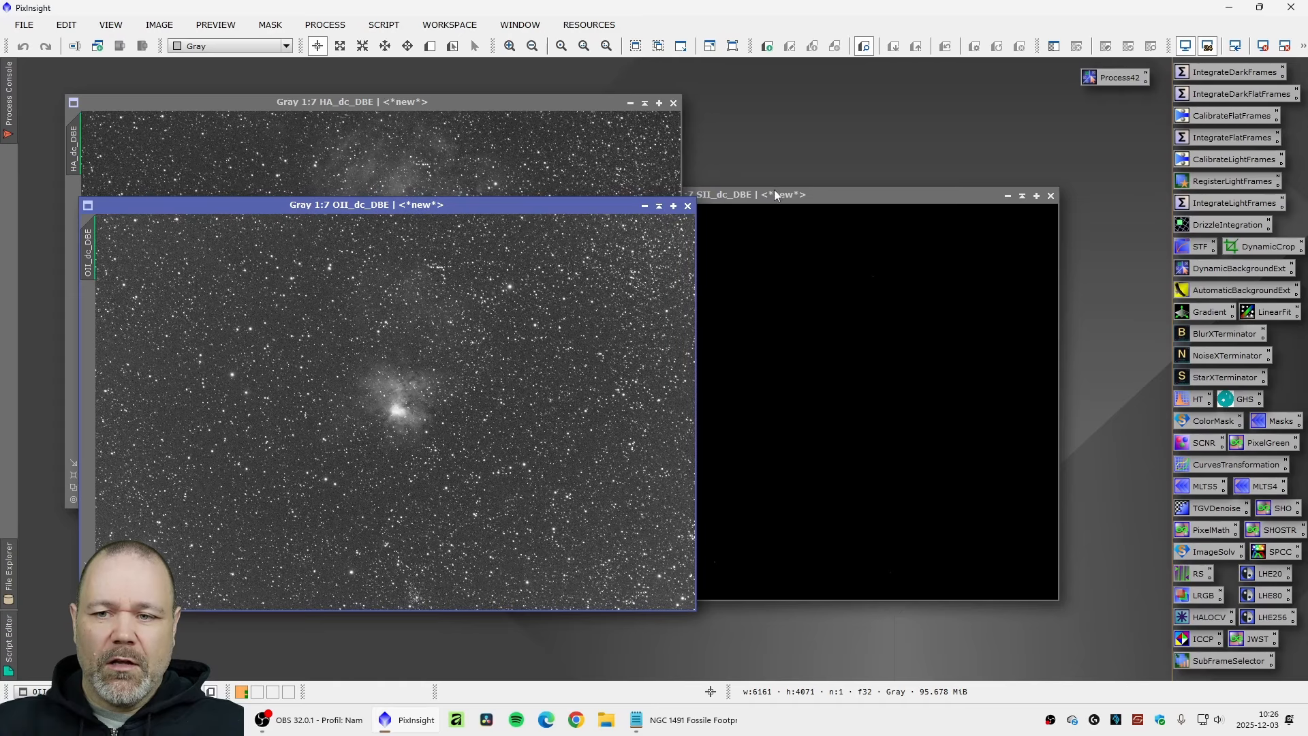
pyautogui.click(774, 194)
pyautogui.moveTo(774, 194); pyautogui.dragTo(738, 160)
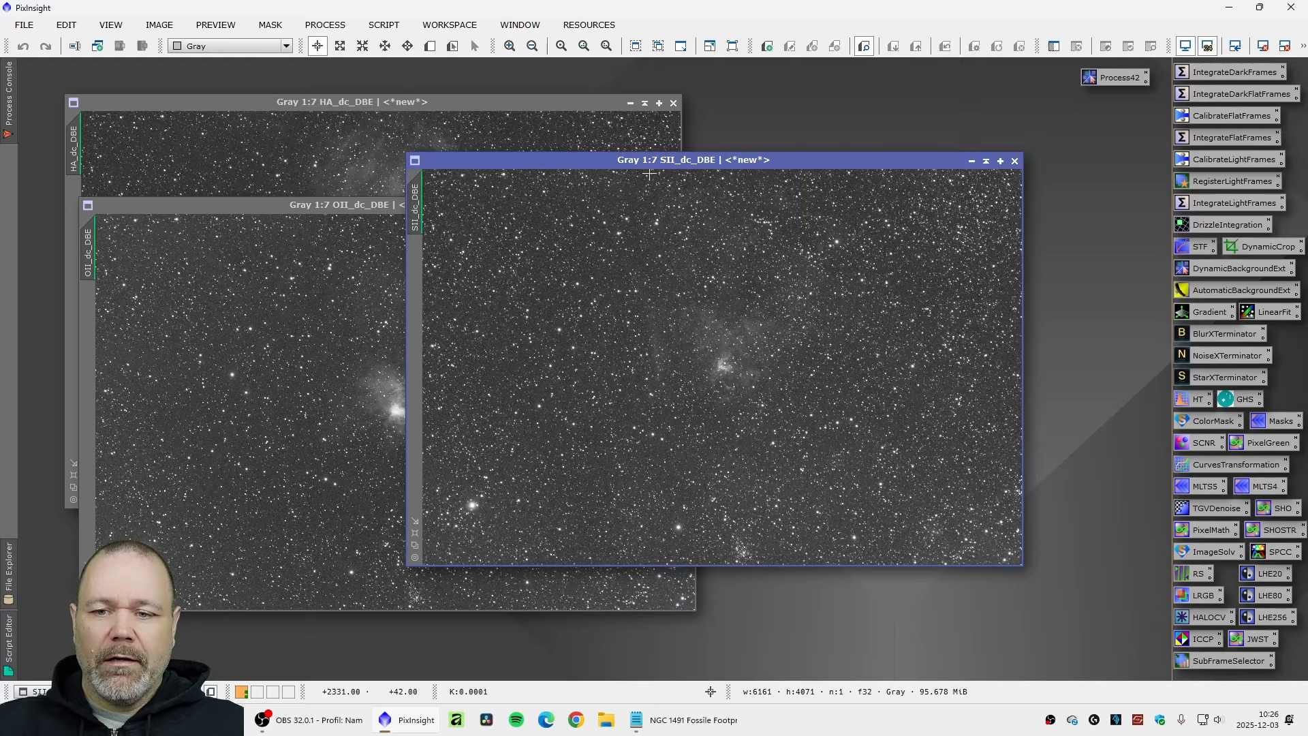
pyautogui.click(350, 206)
pyautogui.click(380, 104)
pyautogui.moveTo(365, 105); pyautogui.dragTo(510, 91)
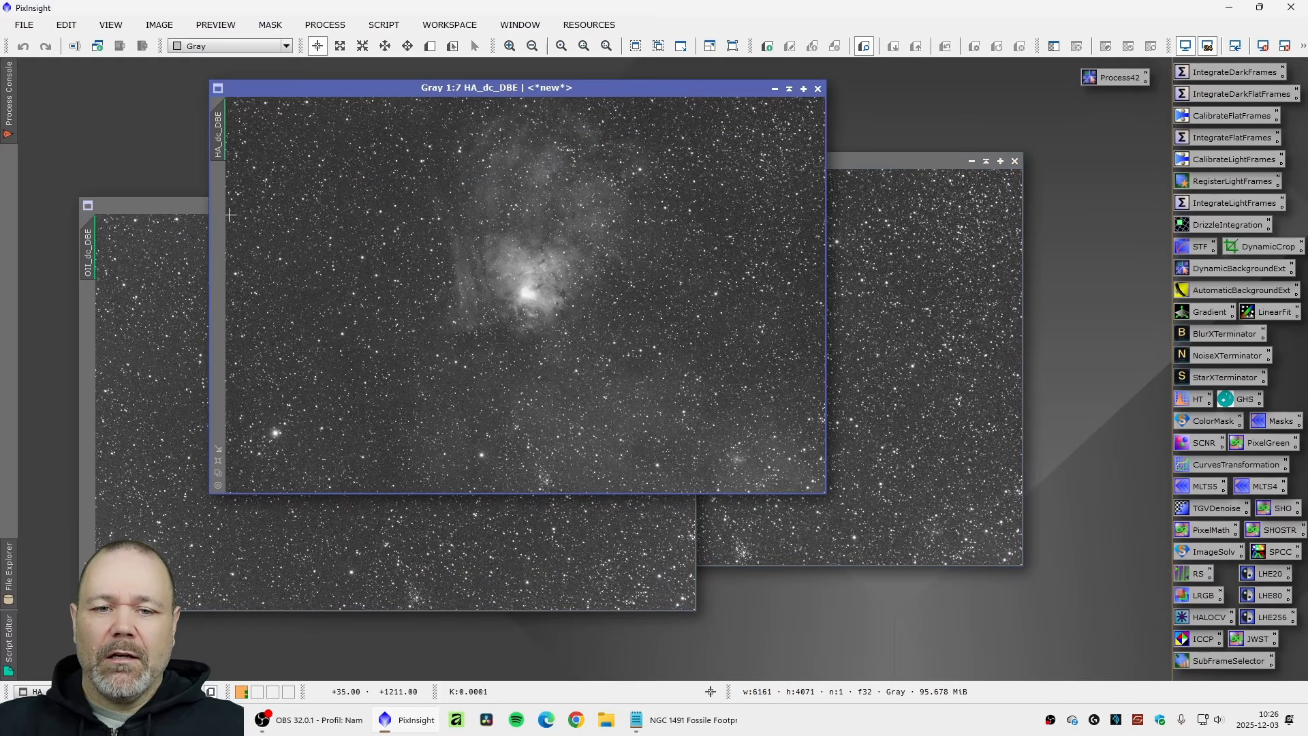
pyautogui.click(184, 206)
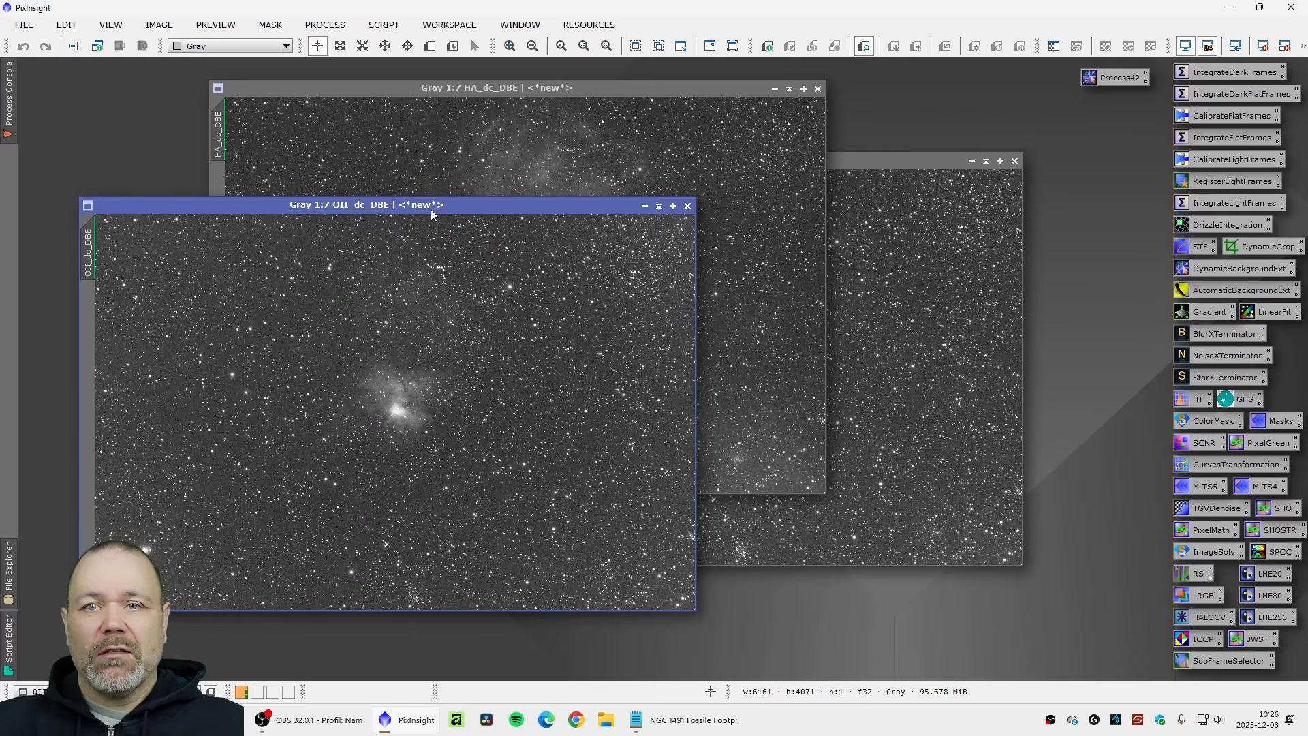
# Step: Open the BlurXTerminator process and place its window clear of the OII_dc_DBE image
pyautogui.doubleClick(1210, 337)
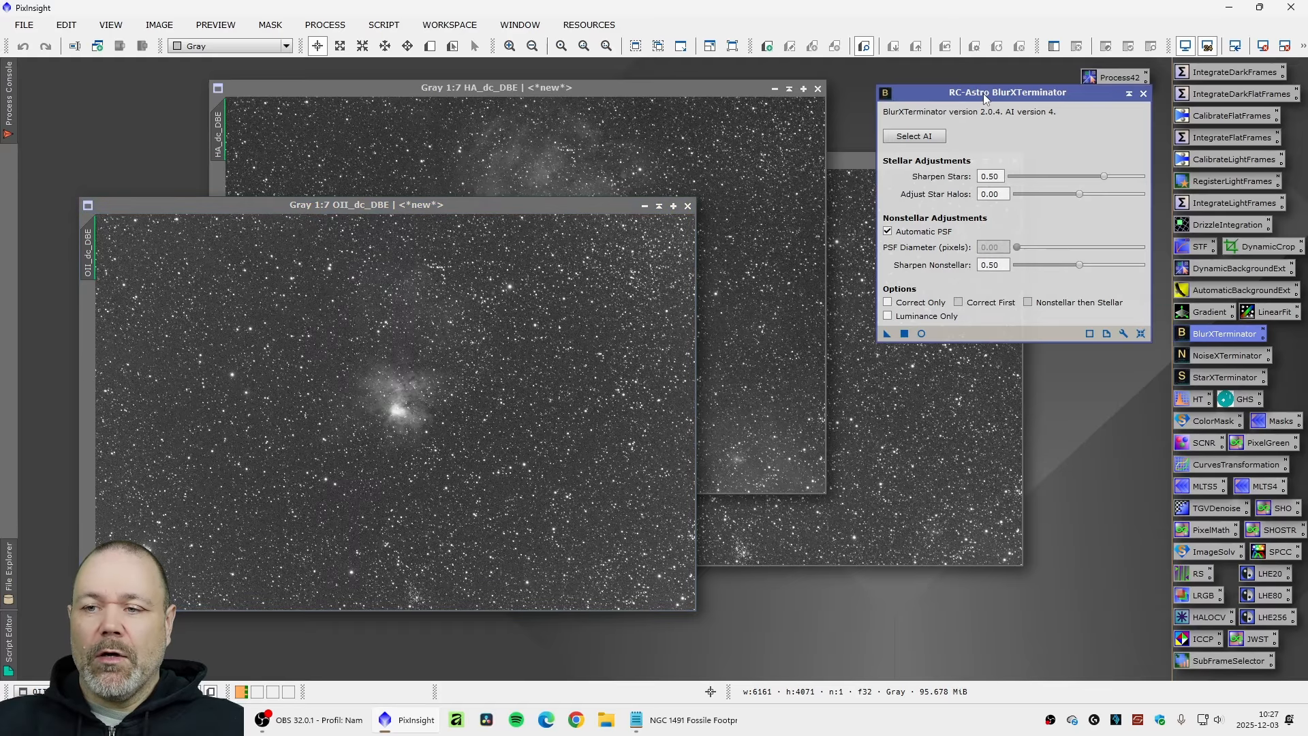
pyautogui.moveTo(983, 93); pyautogui.dragTo(977, 112)
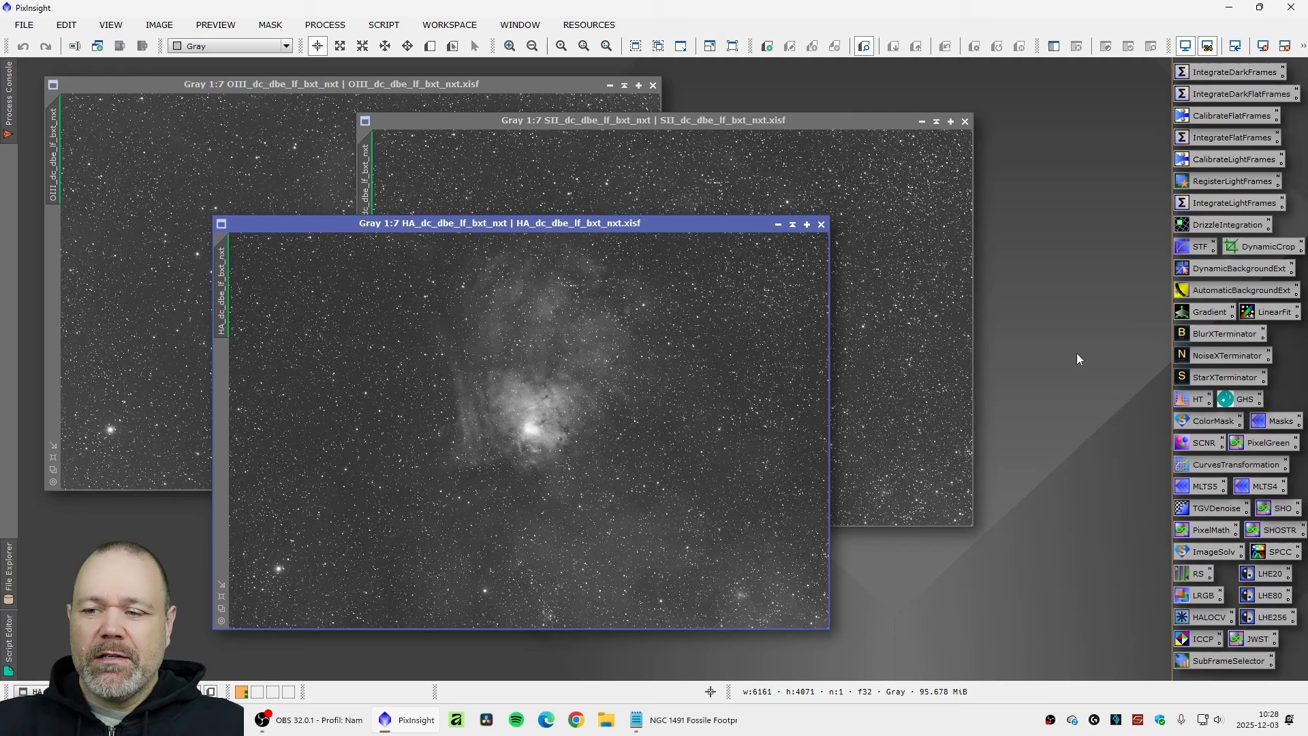
# Step: Open StarXTerminator and bring up its batch processing options
pyautogui.doubleClick(1207, 378)
pyautogui.moveTo(999, 169); pyautogui.dragTo(756, 262)
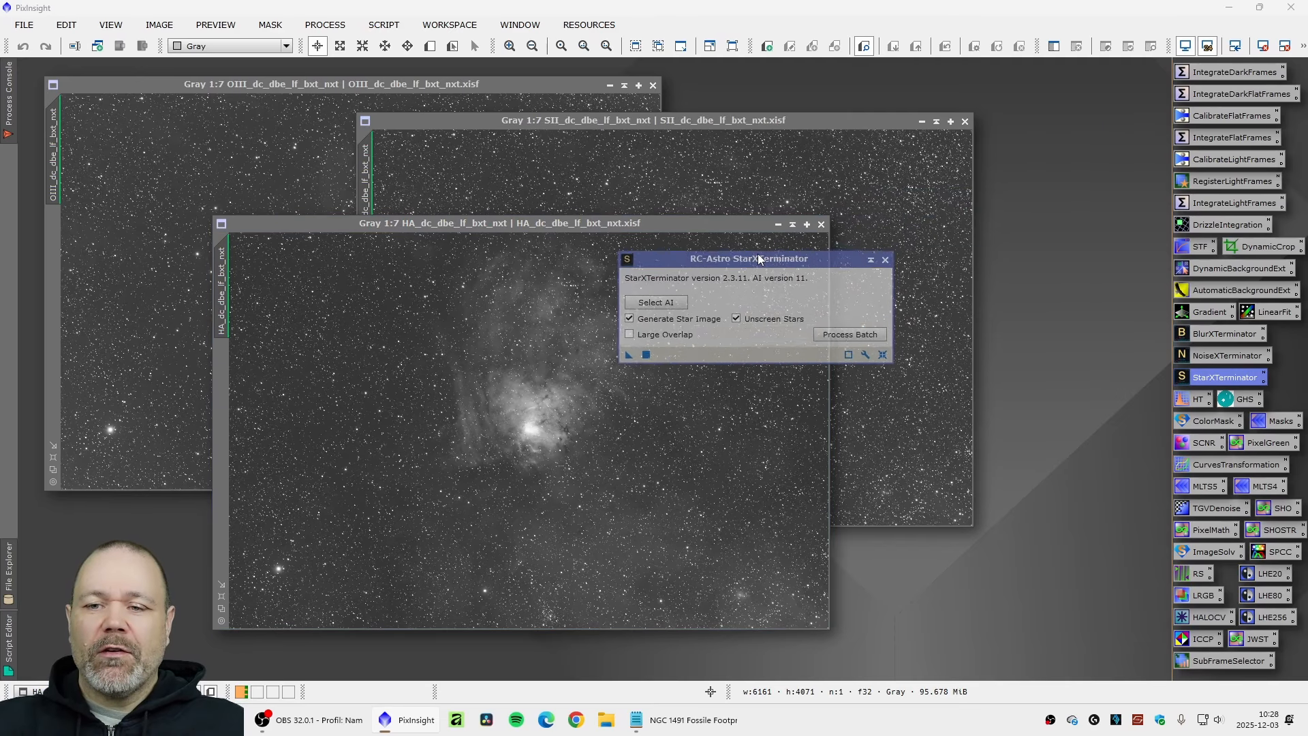
pyautogui.click(864, 336)
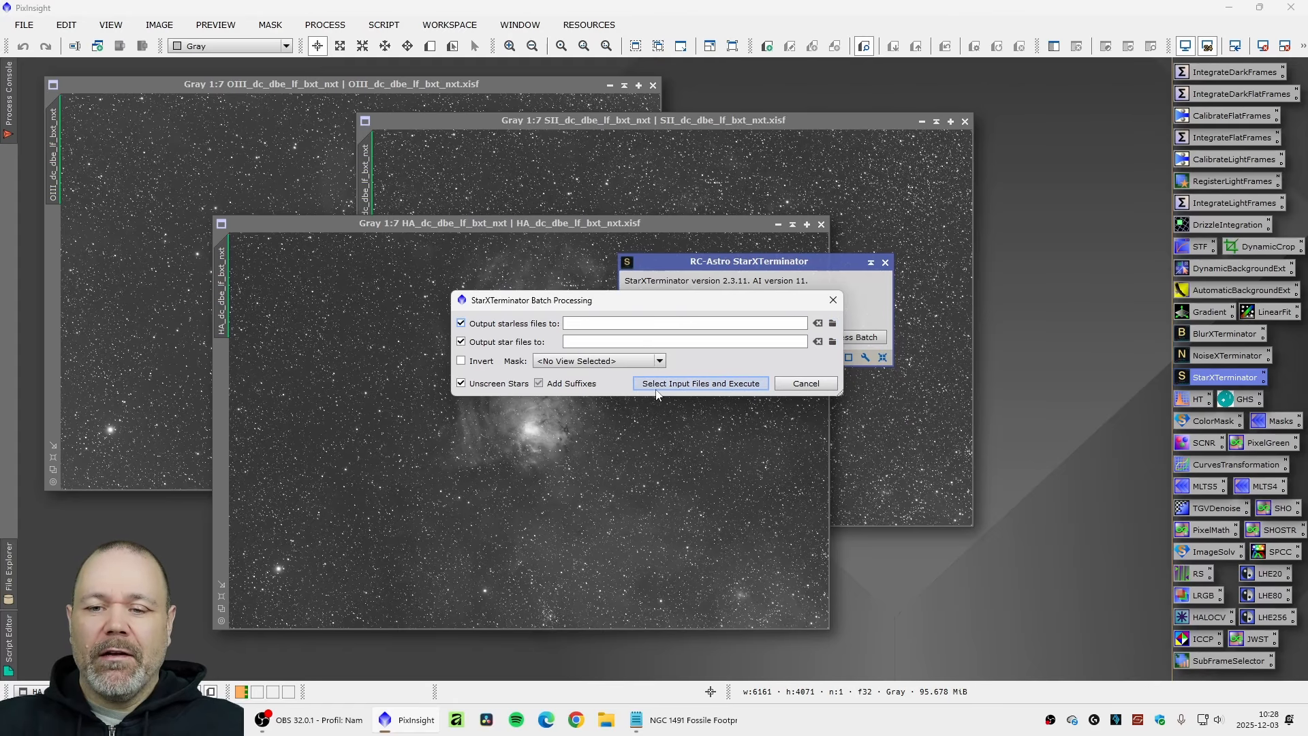
# Step: Run the StarXTerminator batch on HA_dc_dbe_lf_bxt_nxt.xisf, OIII_dc_dbe_lf_bxt_nxt.xisf and SII_dc_dbe_lf_bxt_nxt.xisf, writing starless and star images
pyautogui.click(694, 383)
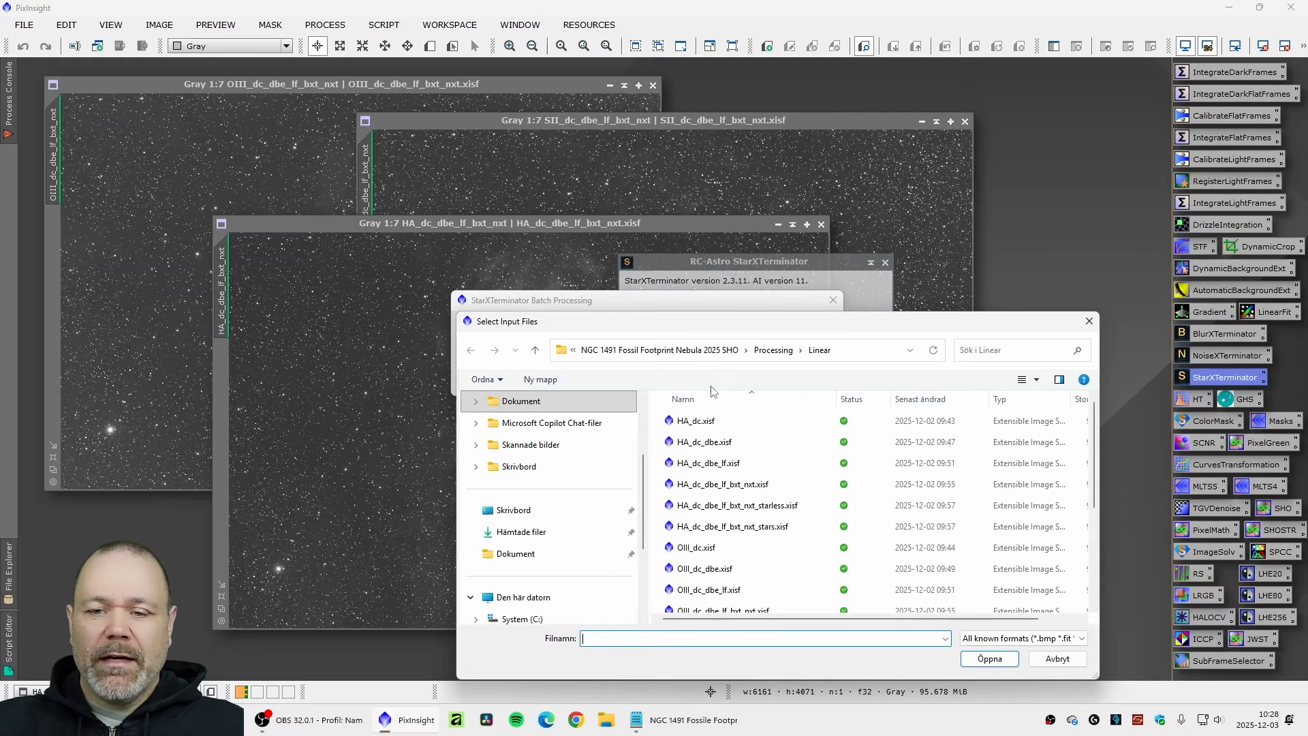
pyautogui.click(760, 490)
pyautogui.scroll(-2, 770, 498)
pyautogui.keyDown('ctrl'); pyautogui.click(784, 497); pyautogui.keyUp('ctrl')
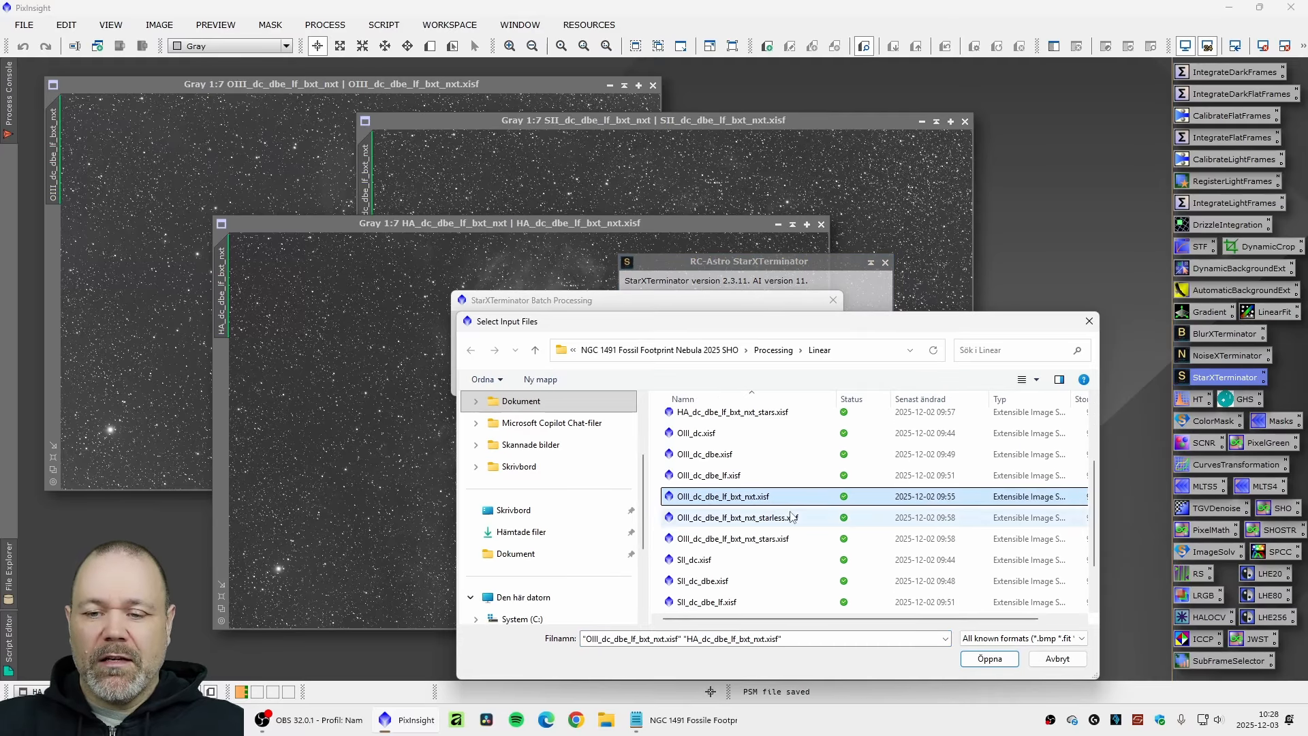
pyautogui.scroll(-1, 792, 517)
pyautogui.keyDown('ctrl'); pyautogui.click(769, 564); pyautogui.keyUp('ctrl')
pyautogui.click(1007, 660)
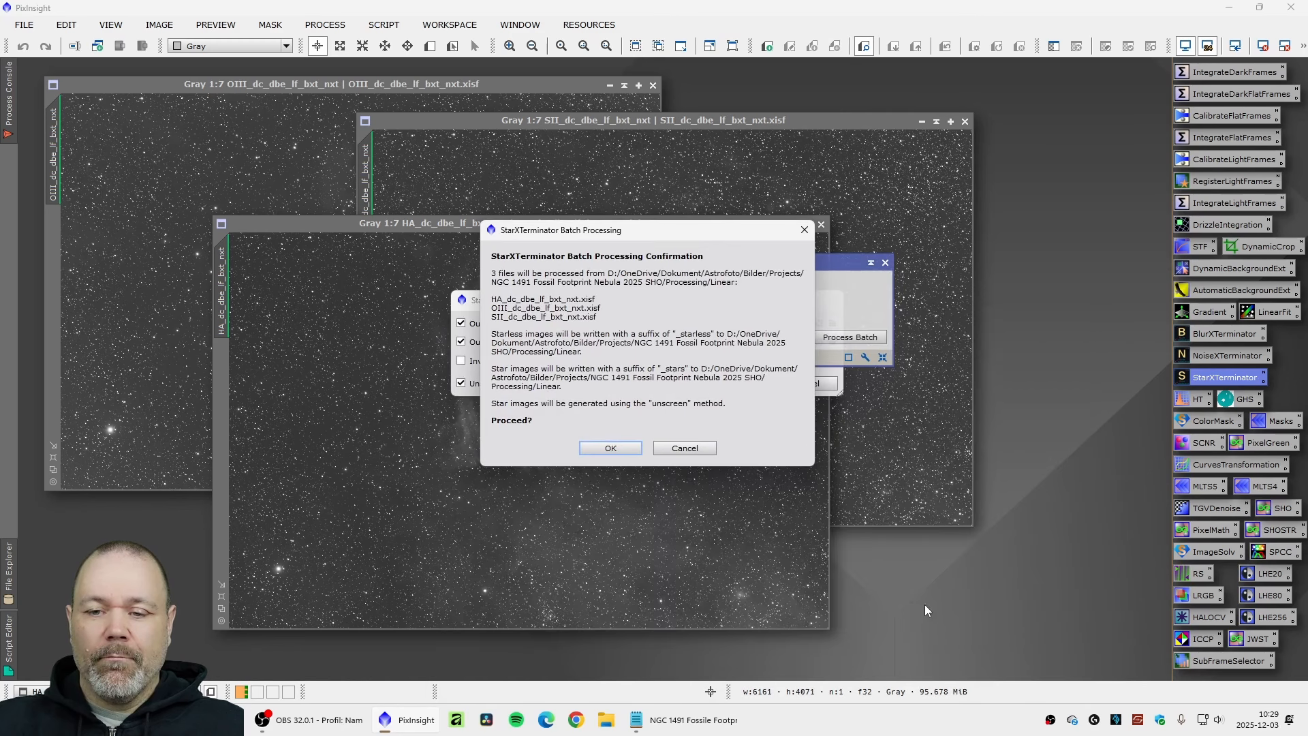
pyautogui.moveTo(645, 228); pyautogui.dragTo(513, 263)
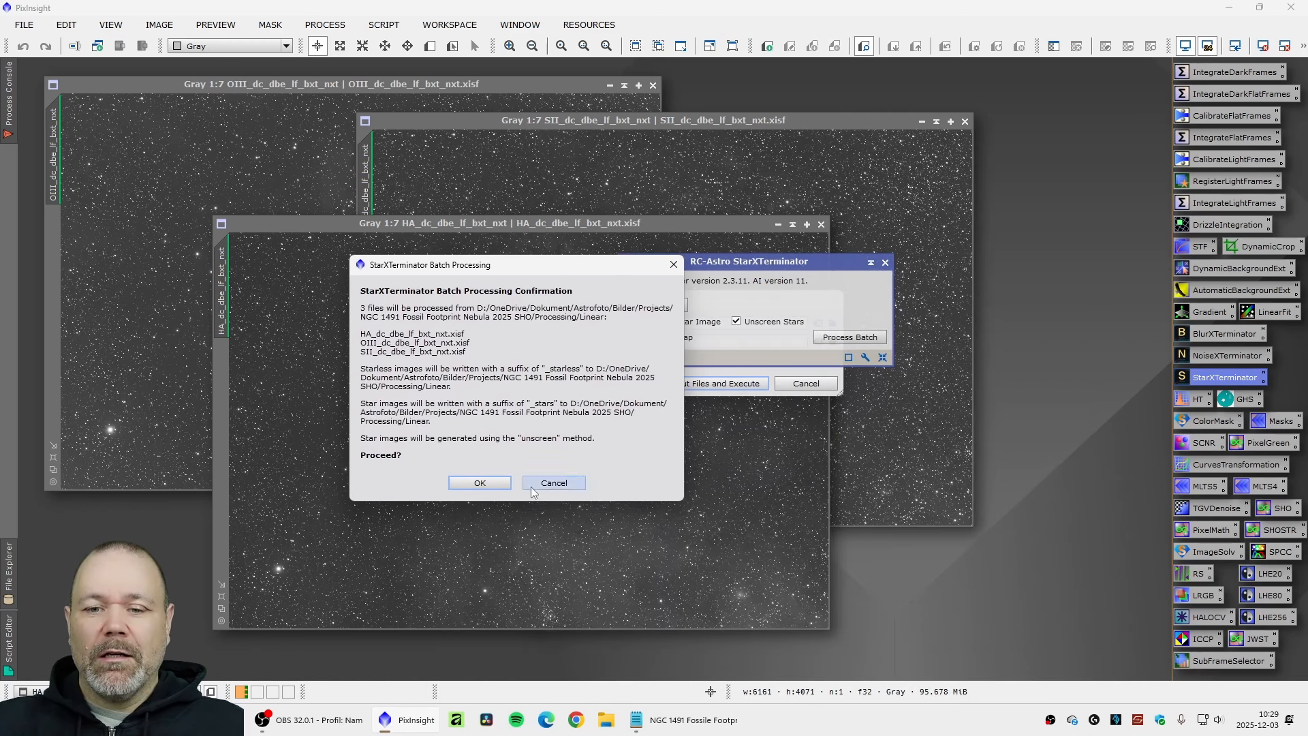
pyautogui.click(479, 483)
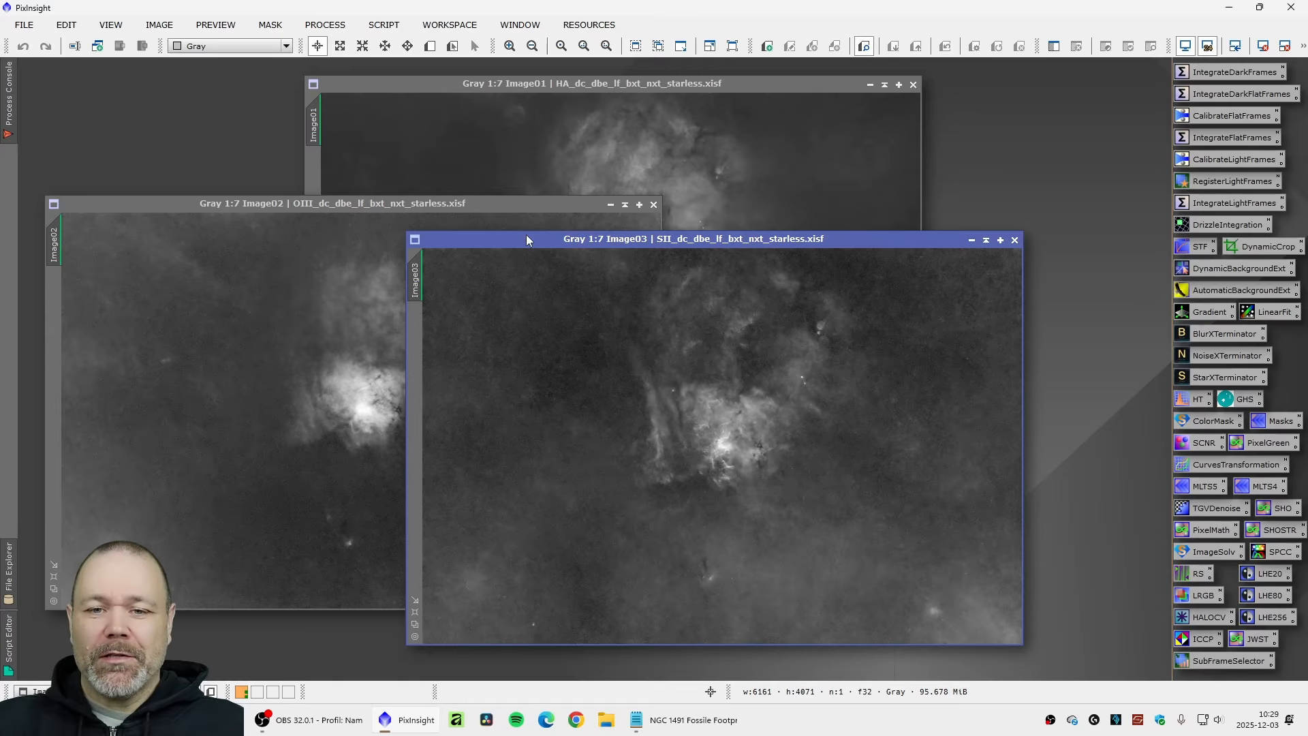
# Step: Inspect the starless OIII and HA images, examining the nebula core in the HA image at 1:1
pyautogui.moveTo(481, 203); pyautogui.dragTo(488, 193)
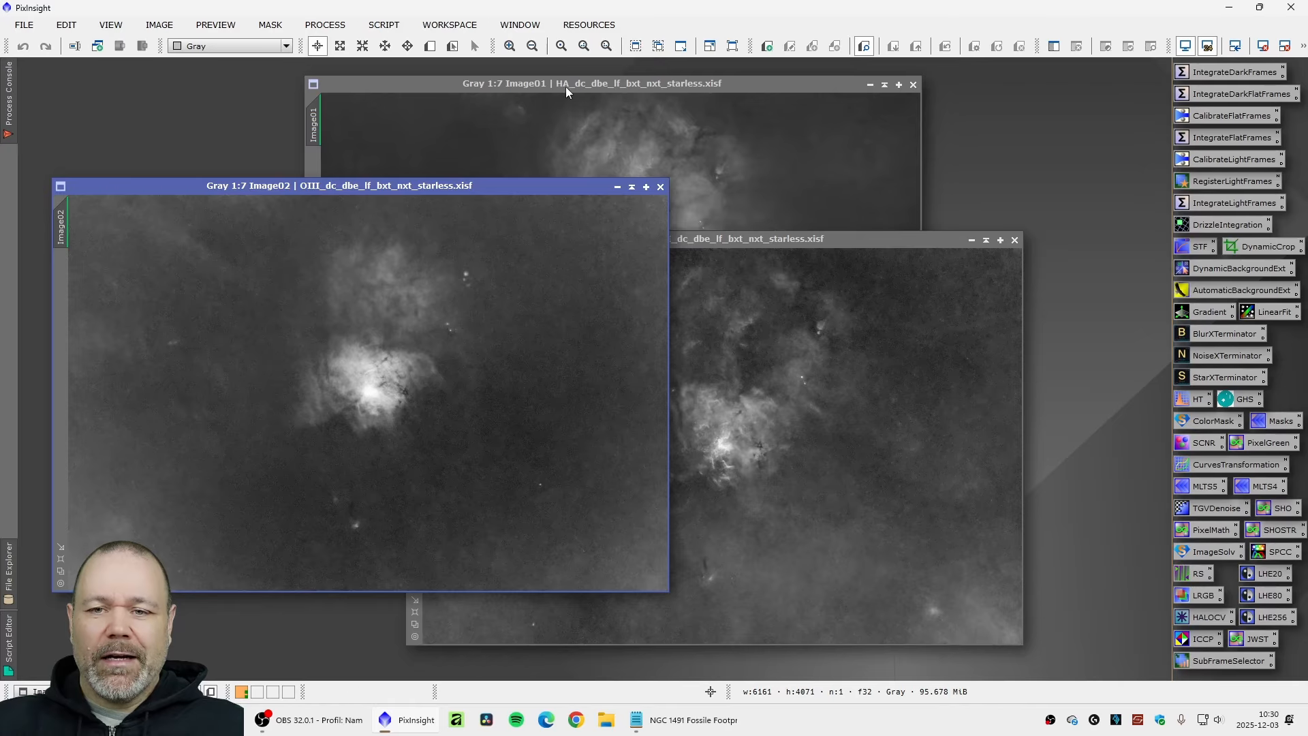
pyautogui.moveTo(566, 87); pyautogui.dragTo(468, 102)
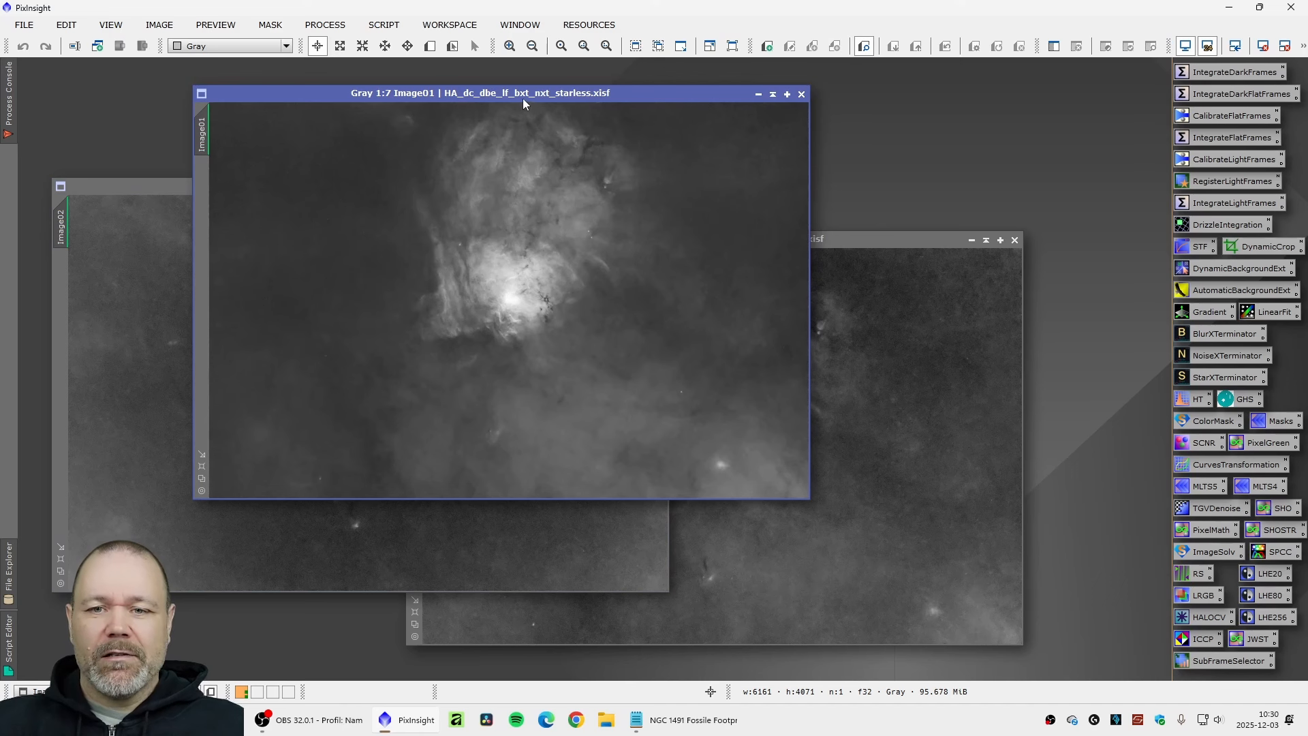
pyautogui.scroll(6, 548, 251)
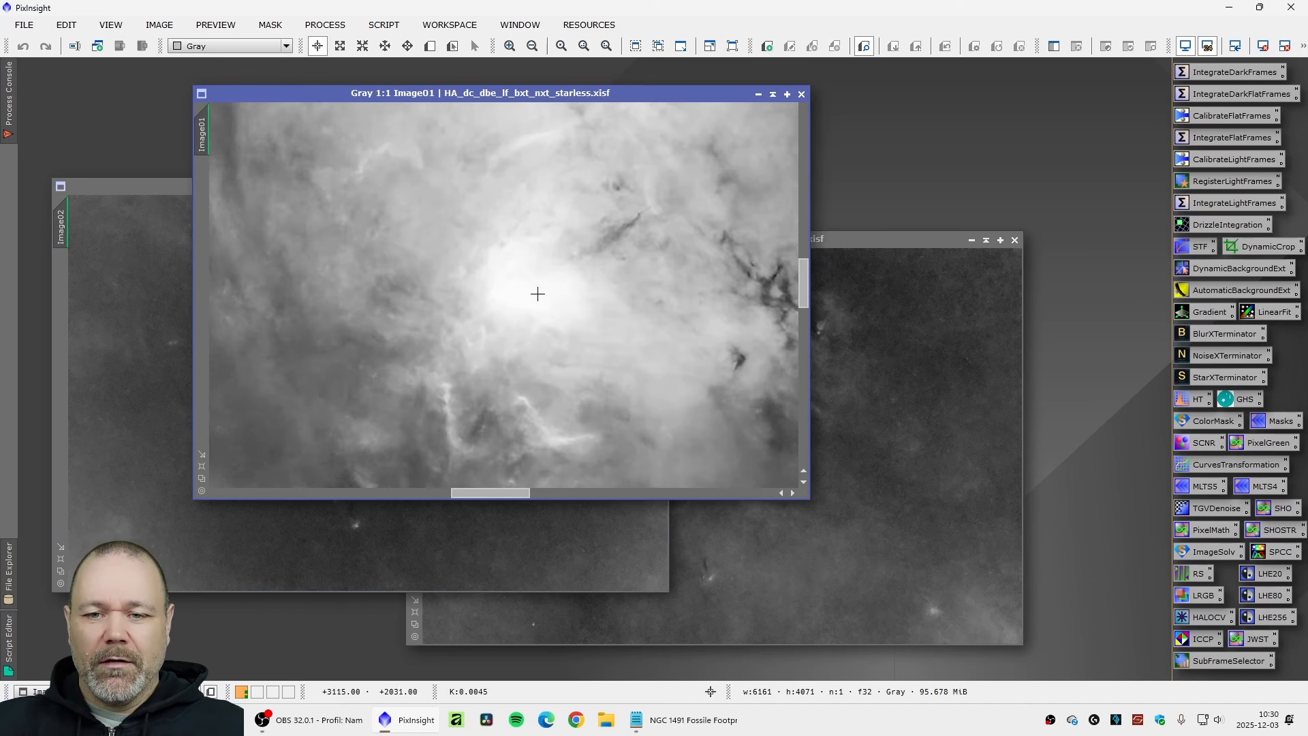
# Step: Show the whole HA starless image and rearrange the starless HA, OIII and SII windows for side-by-side comparison
pyautogui.scroll(-6, 557, 297)
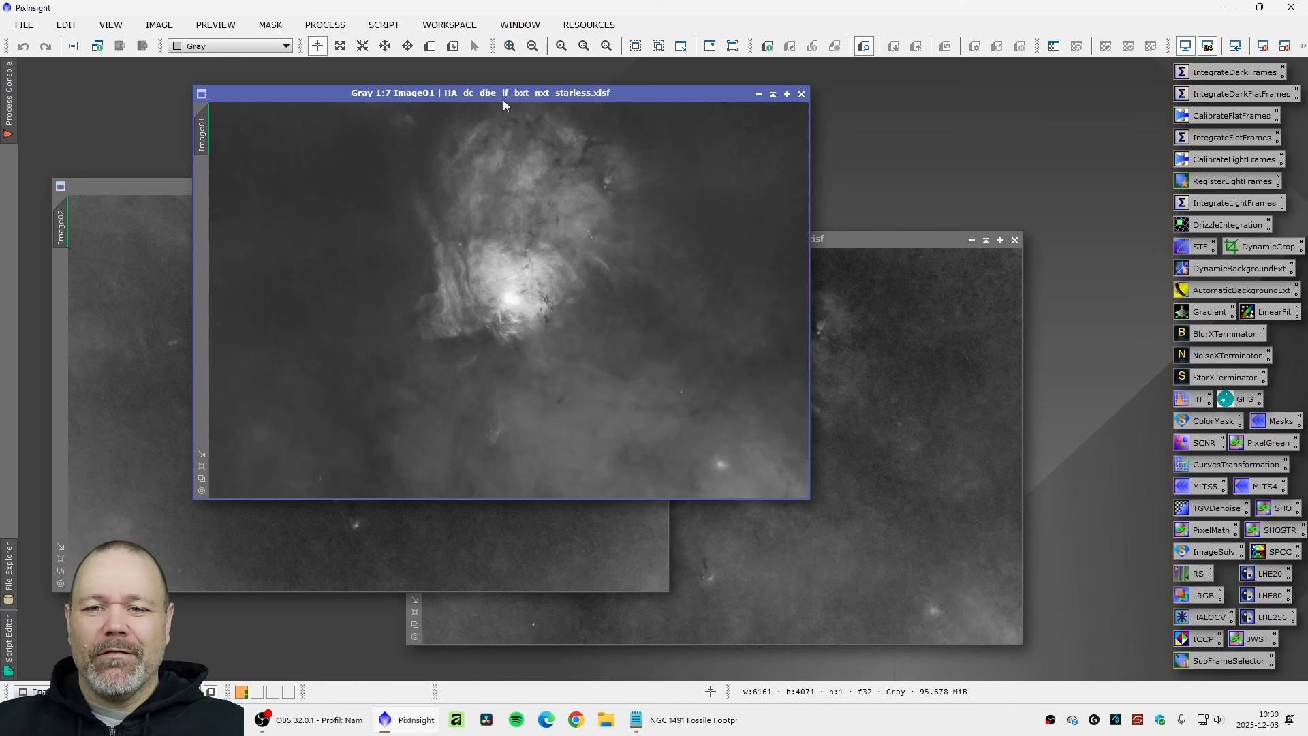
pyautogui.moveTo(504, 99); pyautogui.dragTo(693, 92)
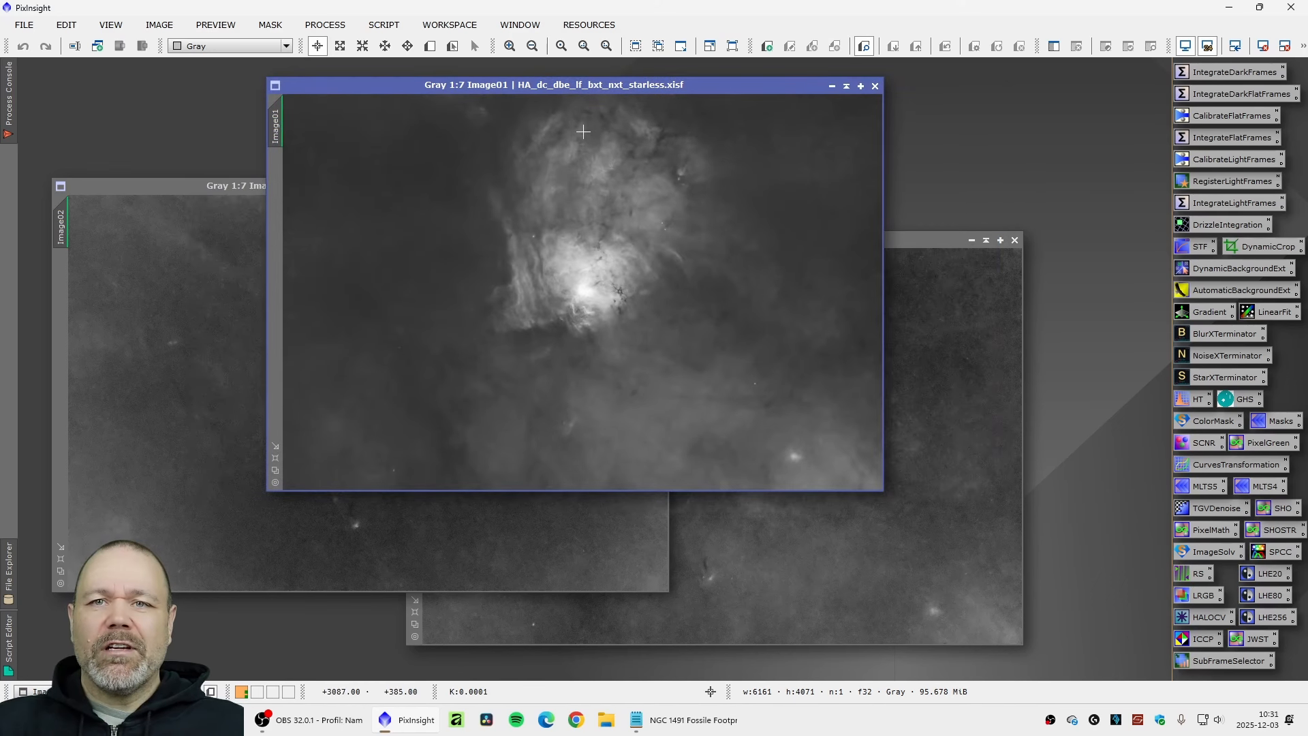
pyautogui.moveTo(601, 89); pyautogui.dragTo(585, 90)
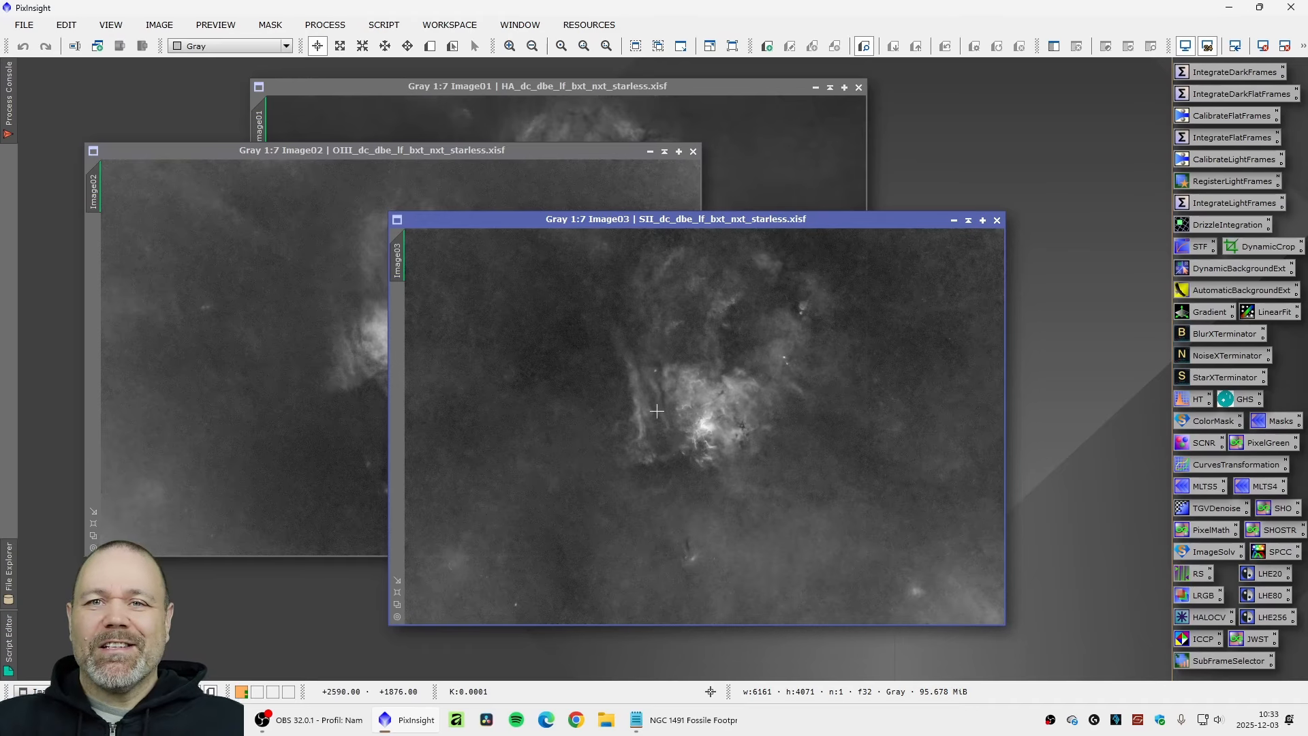
pyautogui.moveTo(726, 218); pyautogui.dragTo(634, 206)
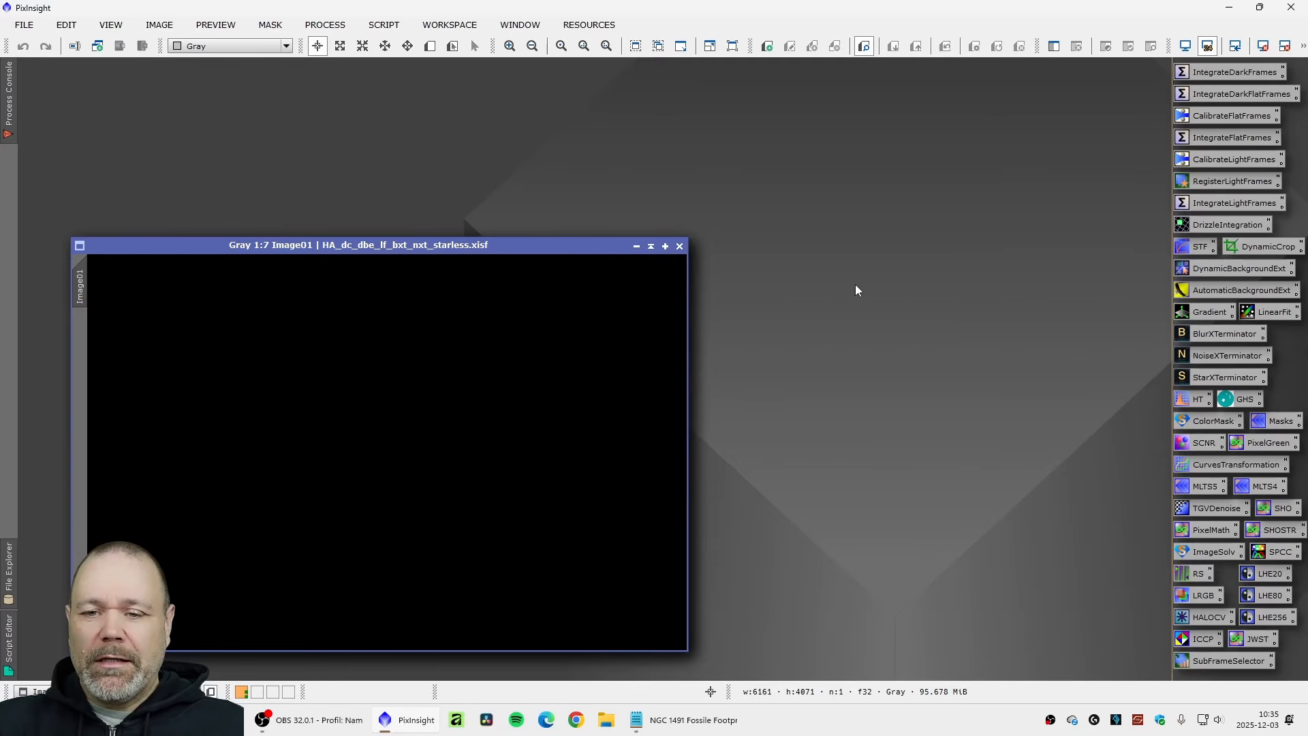
# Step: Open GeneralizedHyperbolicStretch for the HA starless image and set the symmetry point to 0.000096 at its histogram peak
pyautogui.doubleClick(1246, 402)
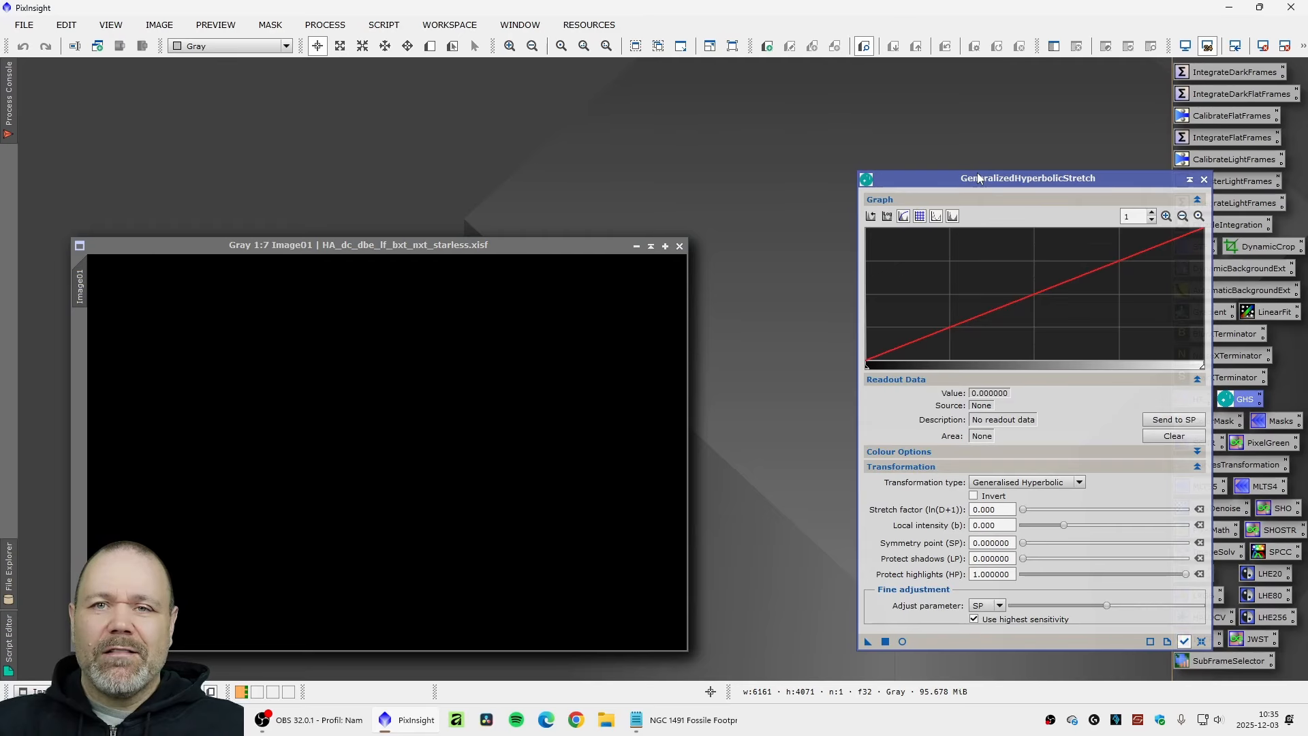
pyautogui.click(919, 215)
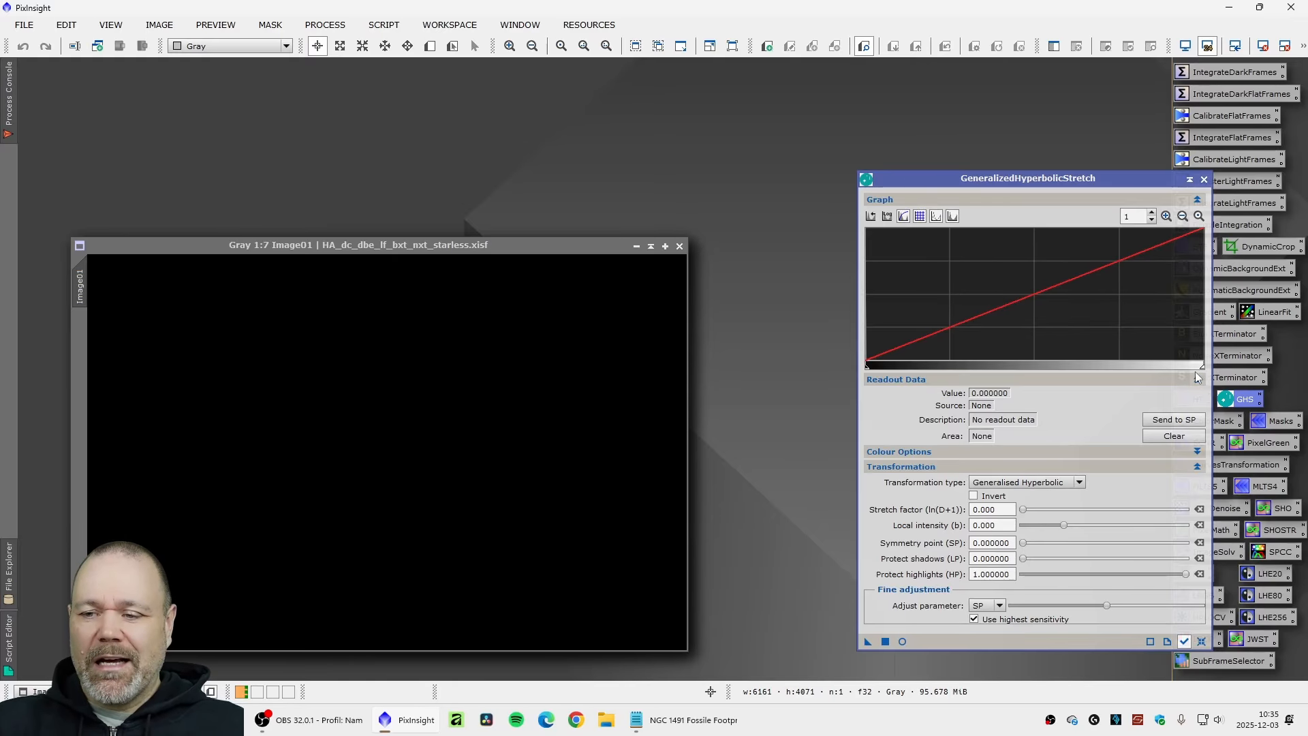
pyautogui.scroll(5, 870, 307)
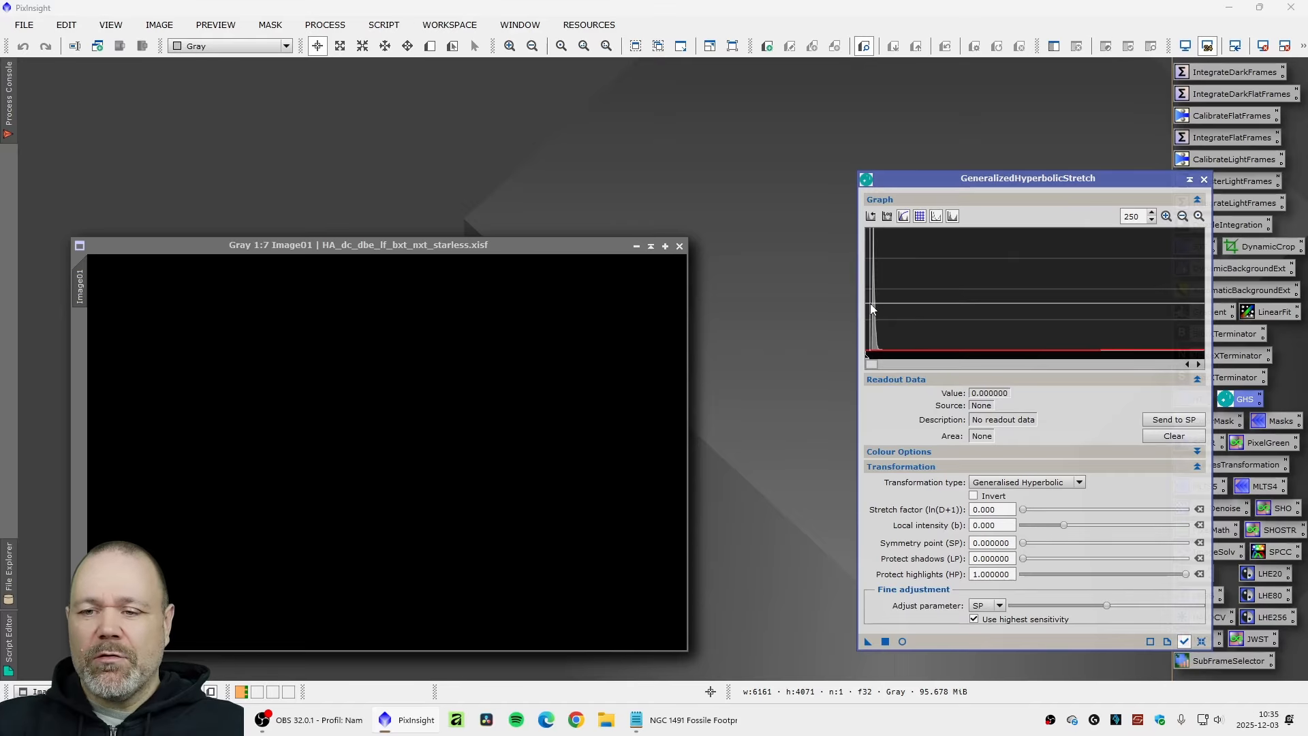
pyautogui.moveTo(873, 311)
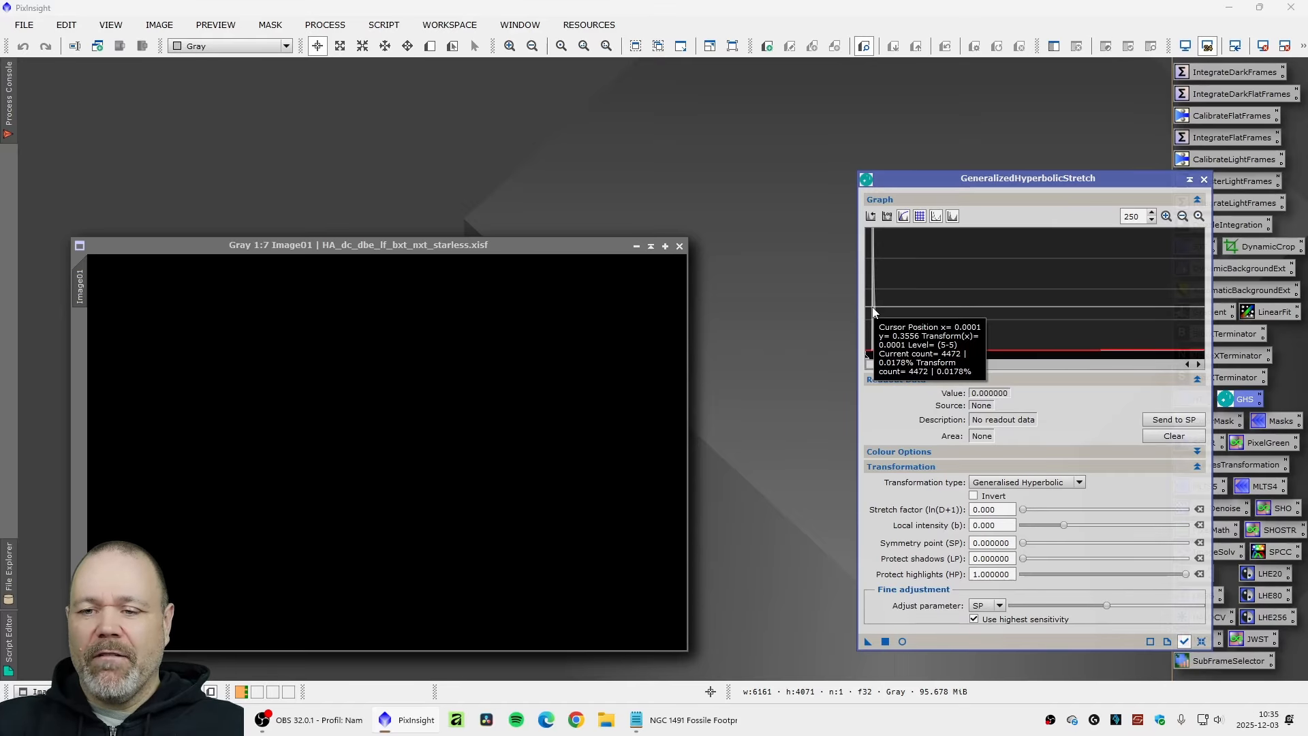
pyautogui.click(873, 311)
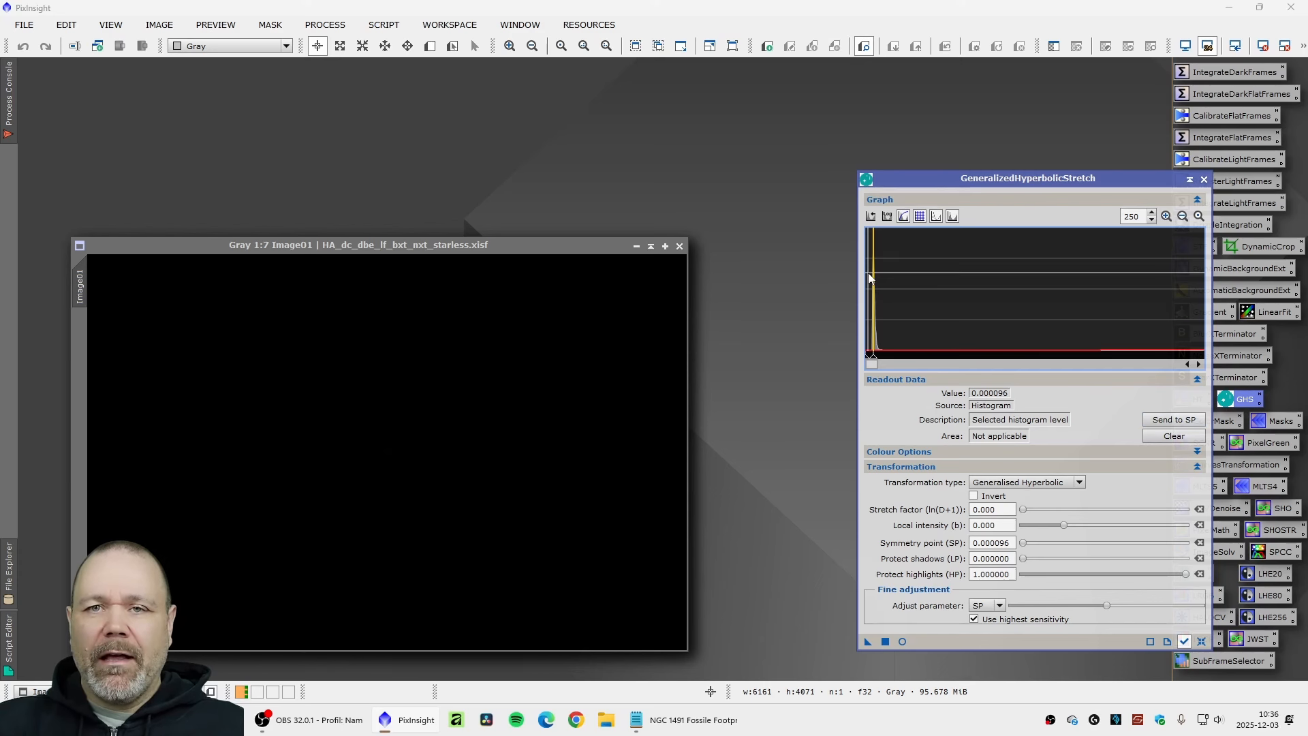
pyautogui.moveTo(868, 277)
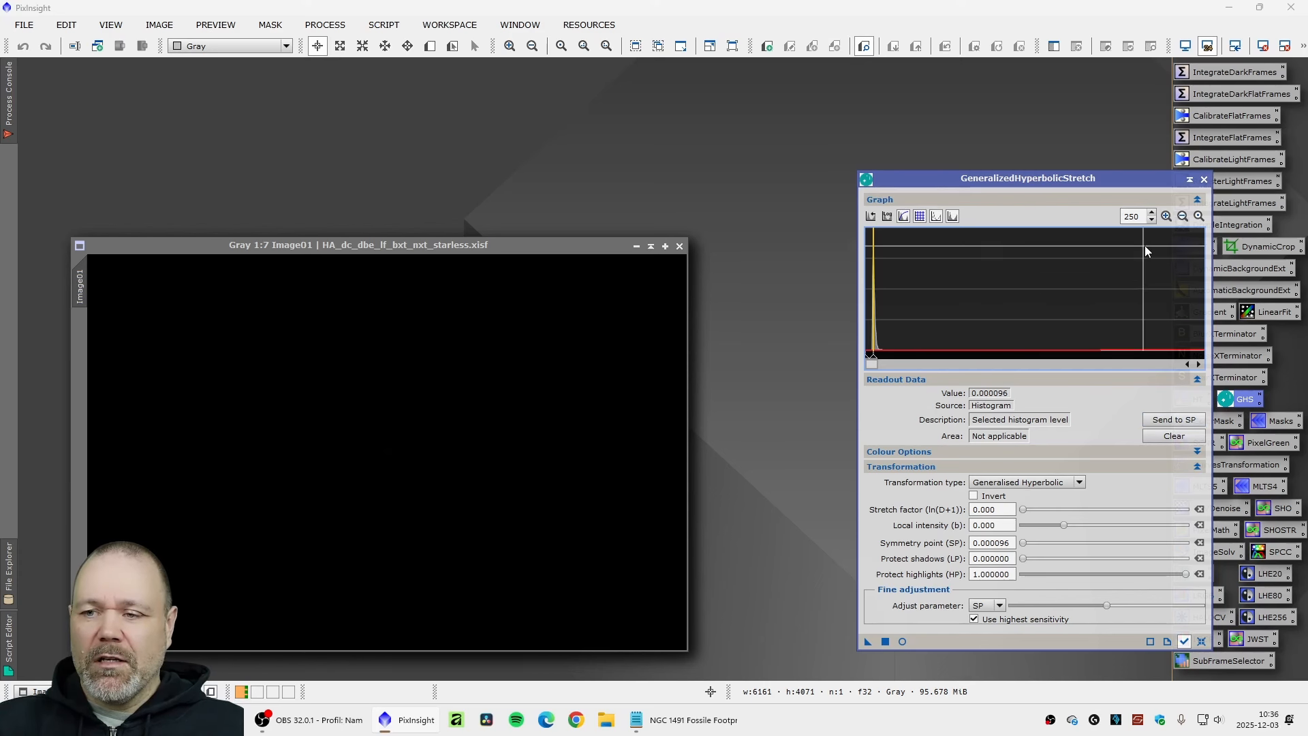
pyautogui.click(1183, 216)
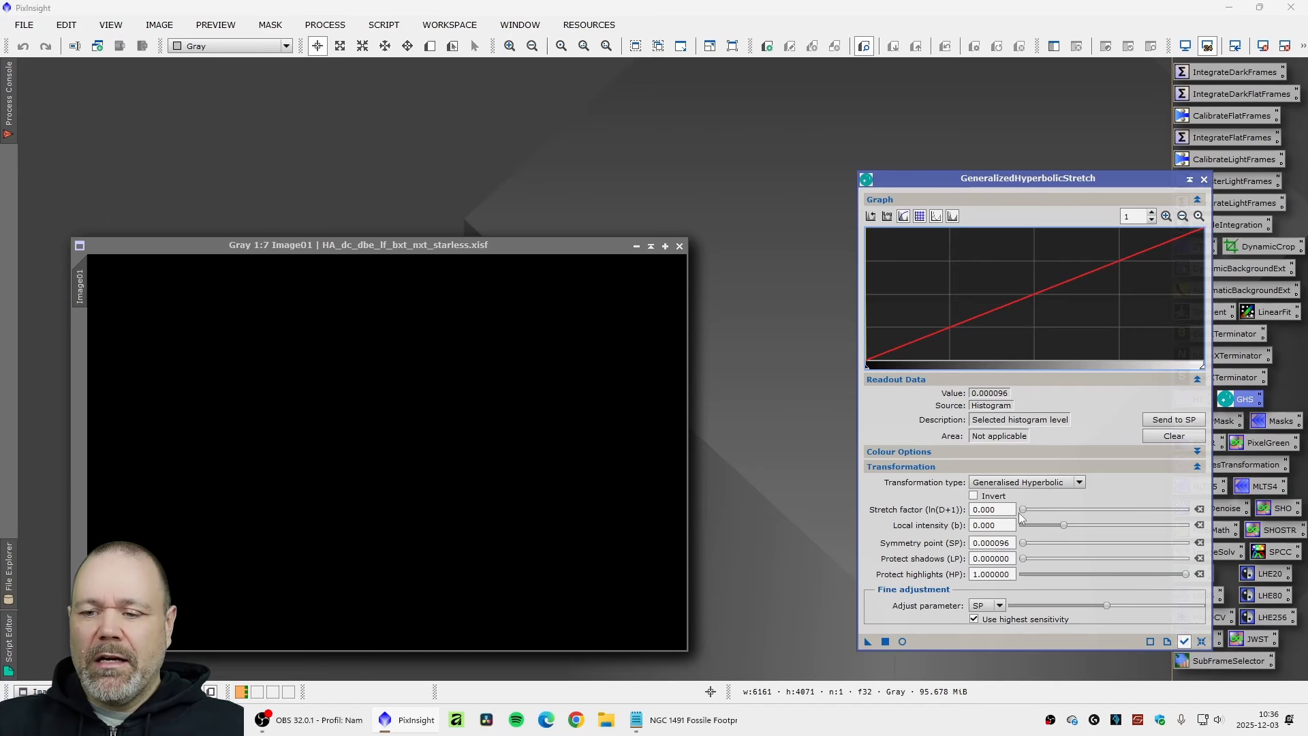
# Step: Stretch the HA starless image in repeated passes with a stretch factor of 1.000, using the real-time preview
pyautogui.click(902, 641)
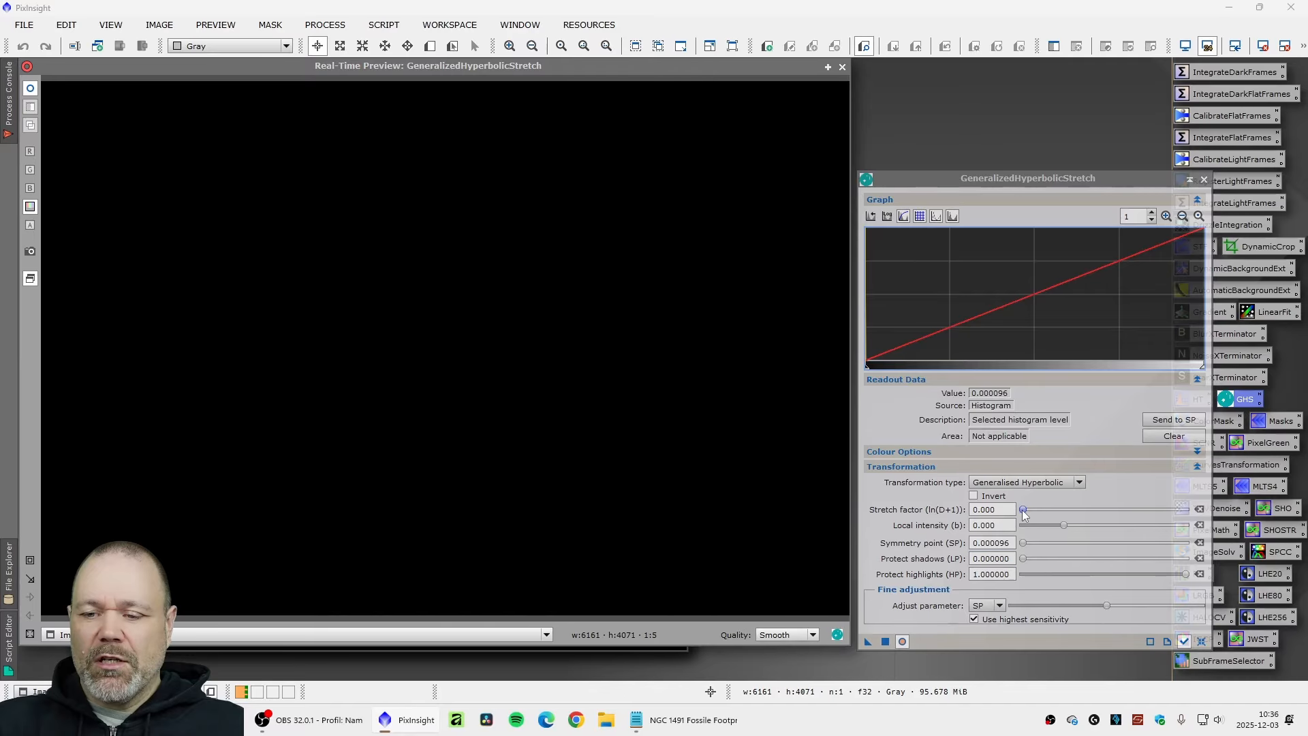
pyautogui.moveTo(1023, 509); pyautogui.dragTo(1032, 509)
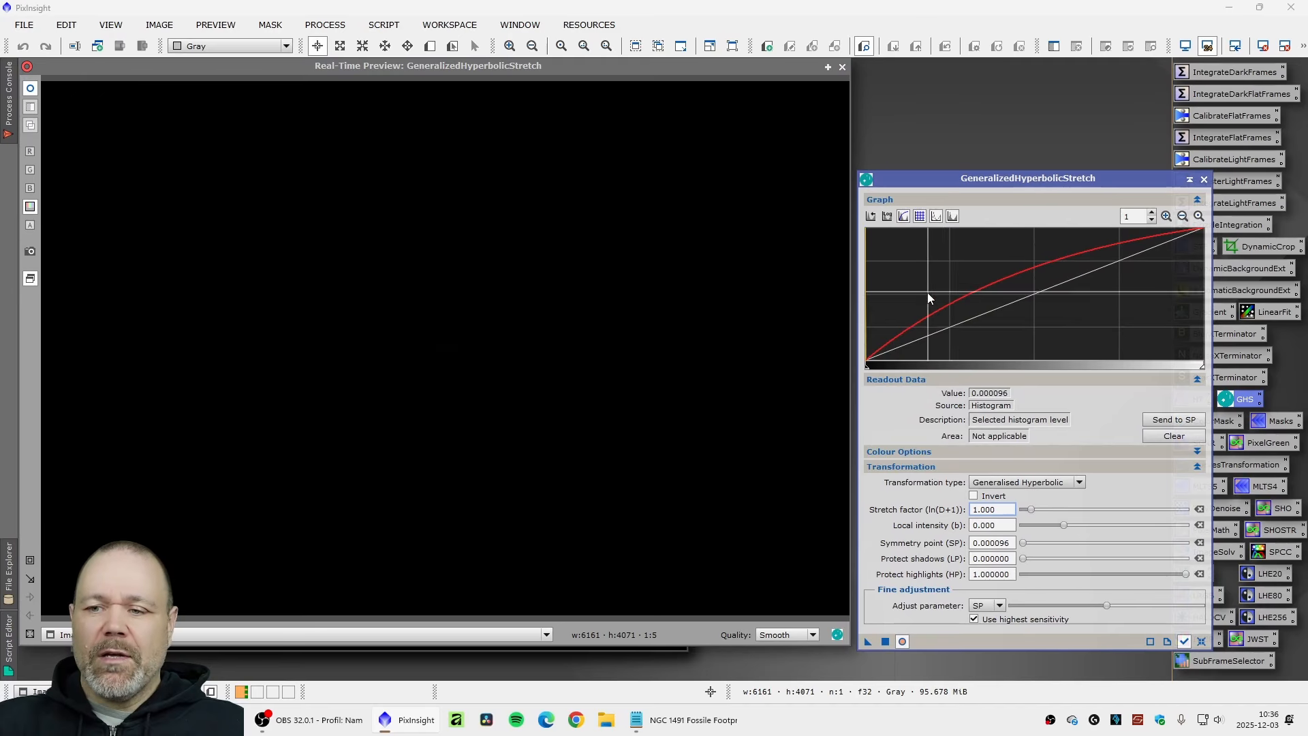
pyautogui.click(886, 641)
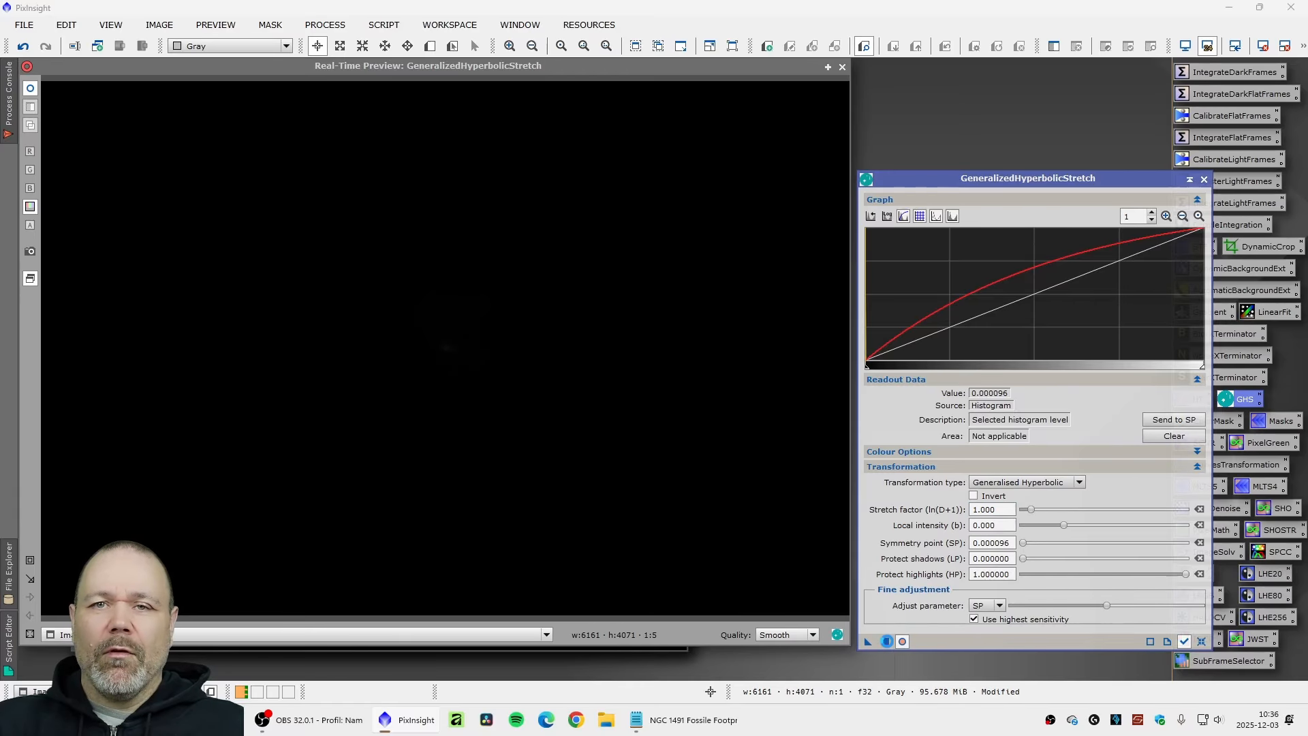
pyautogui.click(887, 641)
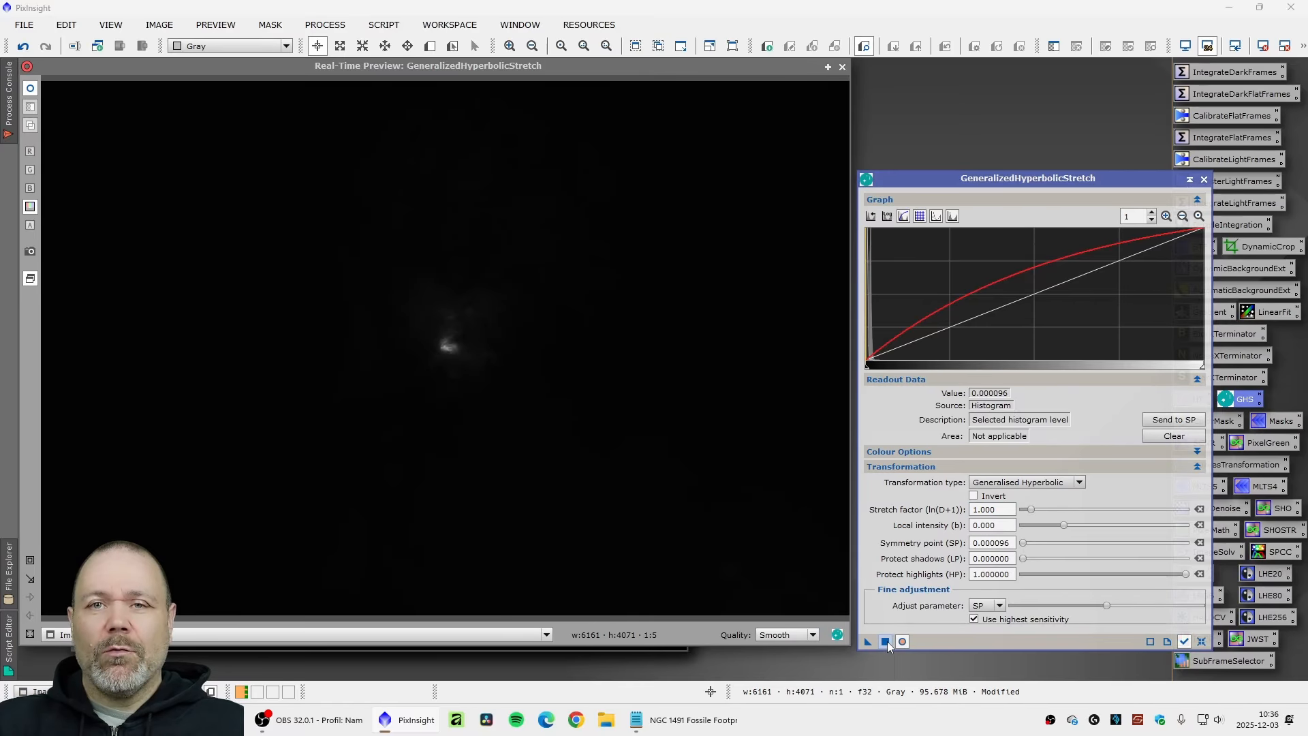
pyautogui.click(887, 641)
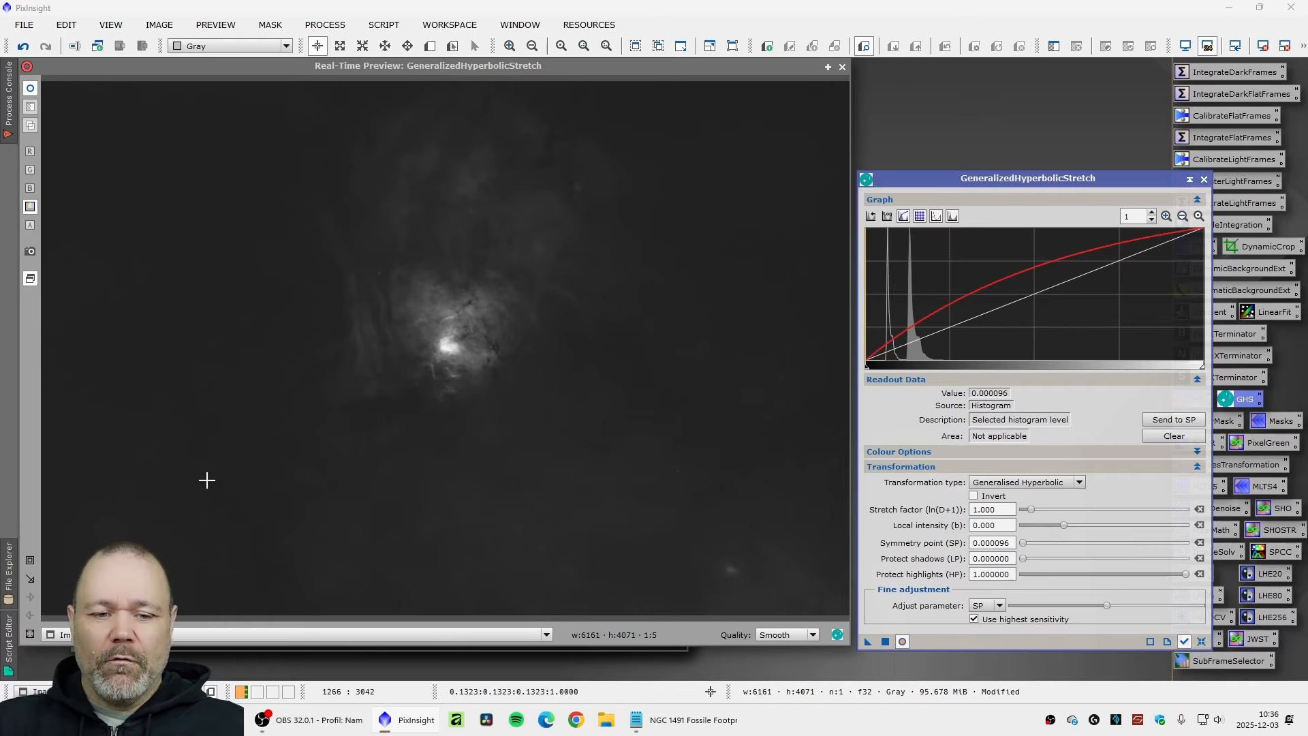
# Step: Reset the stretch settings and set the symmetry point to 0.080400 by sampling the faint nebulosity beside the HA core
pyautogui.click(1201, 641)
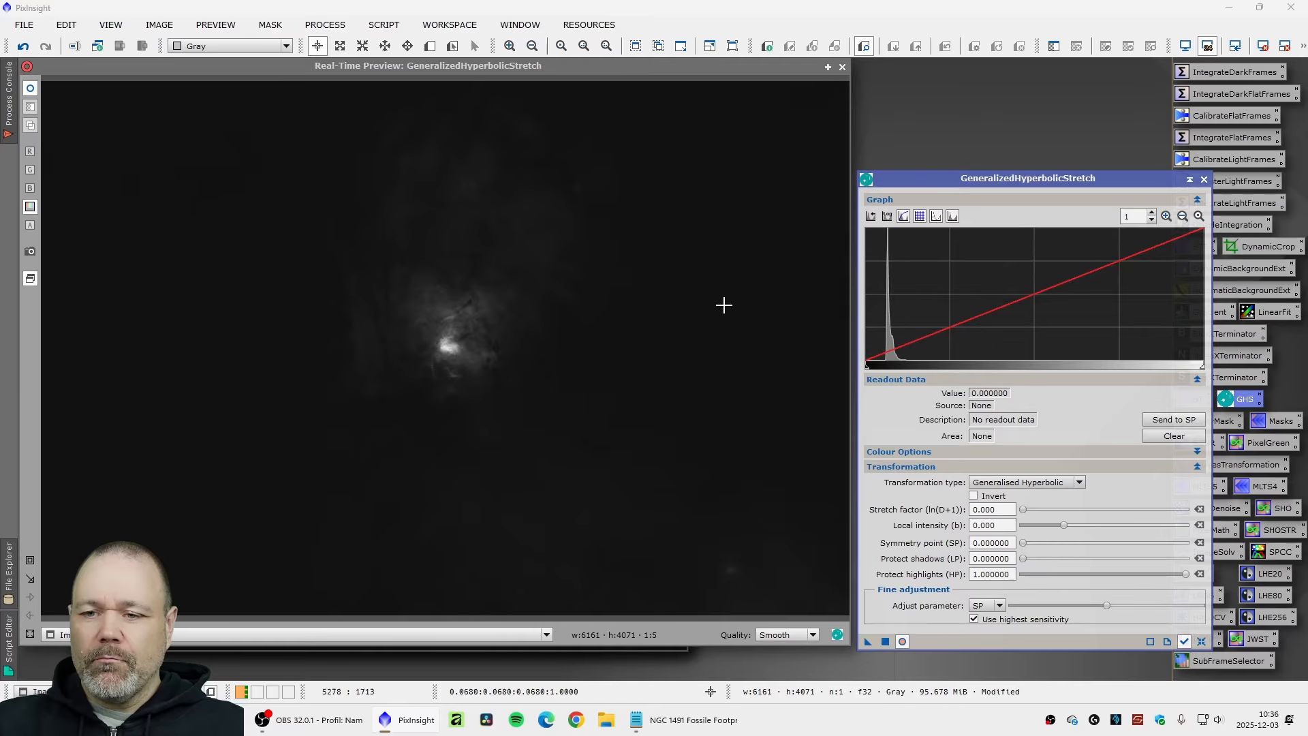
pyautogui.click(421, 282)
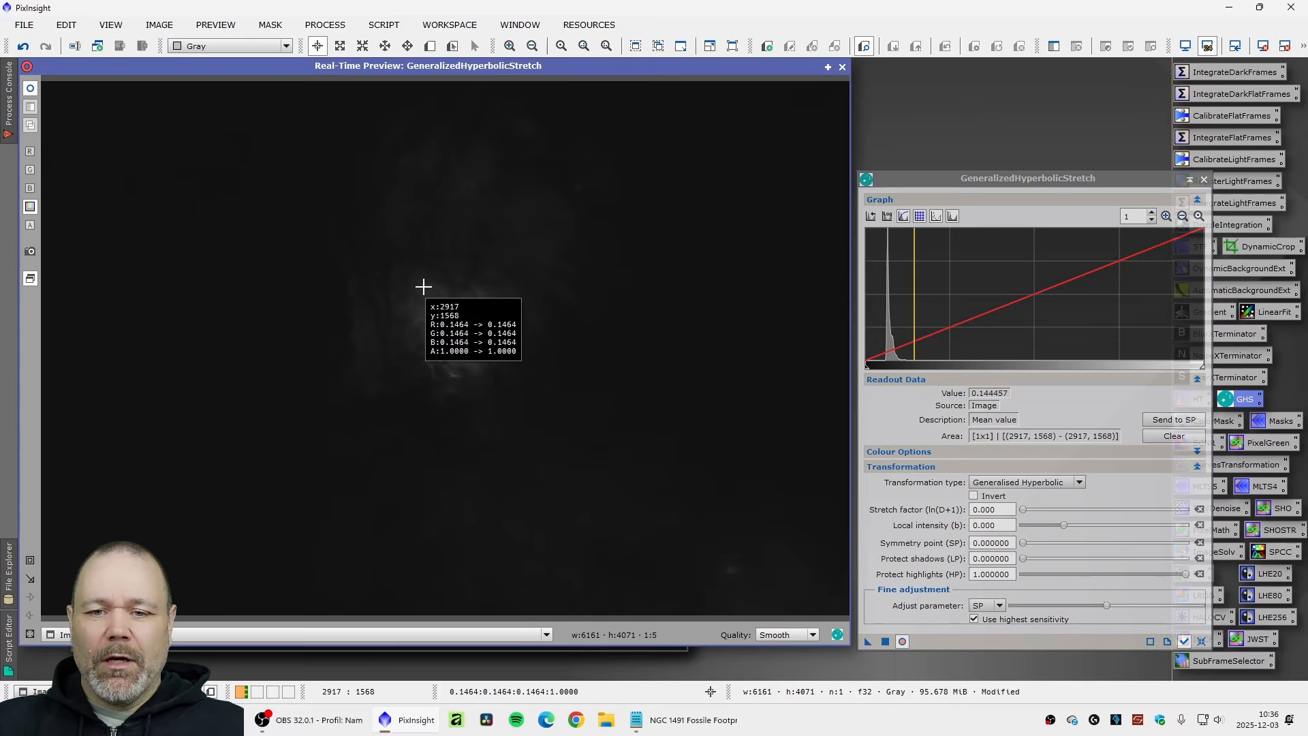
pyautogui.moveTo(423, 284); pyautogui.dragTo(395, 261)
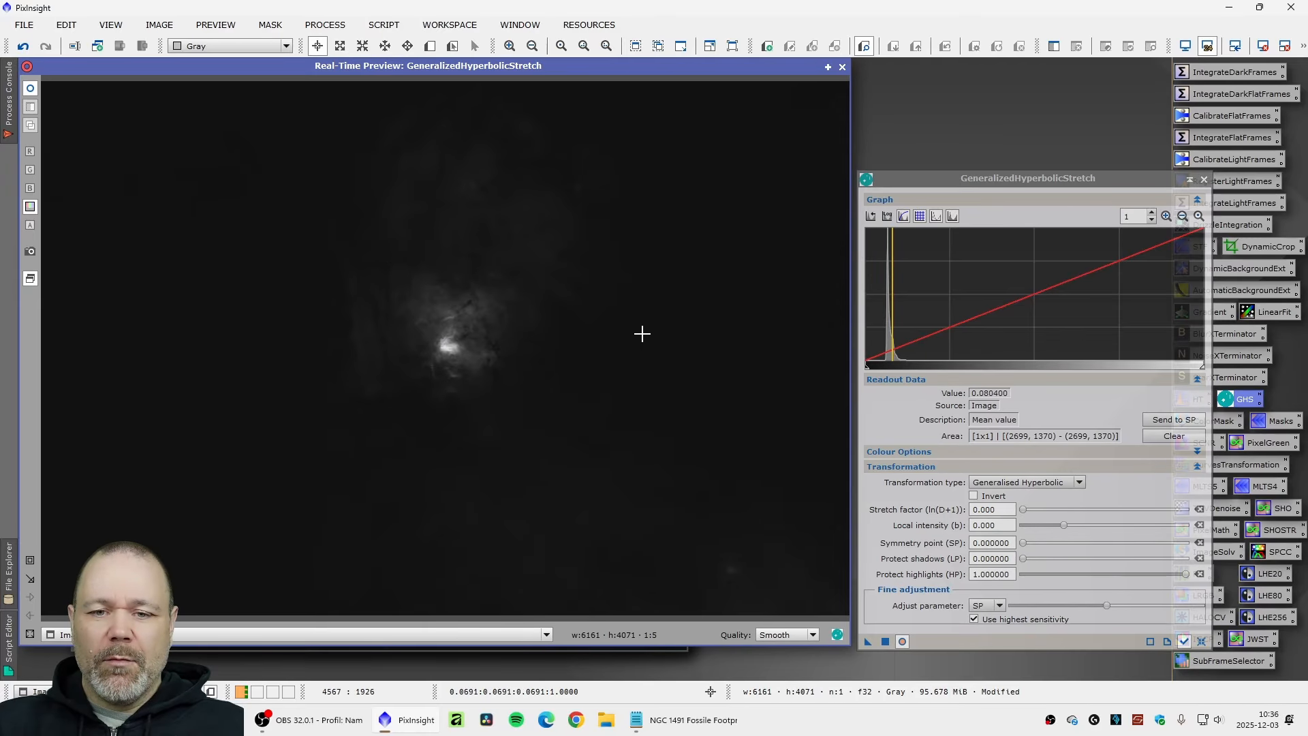
pyautogui.click(1173, 421)
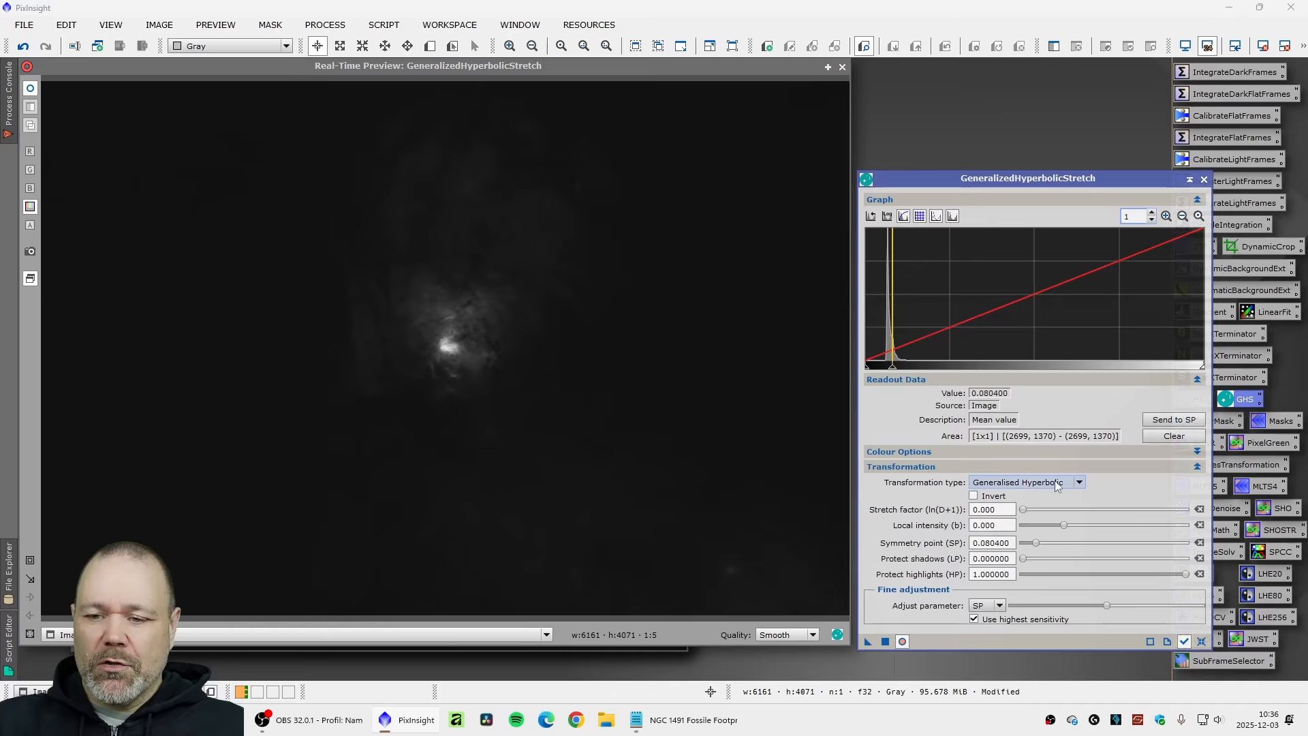
# Step: Apply a second HA stretch with local intensity 0.370, highlight protection 0.390 and stretch factor 2.080
pyautogui.moveTo(1064, 528); pyautogui.dragTo(1070, 532)
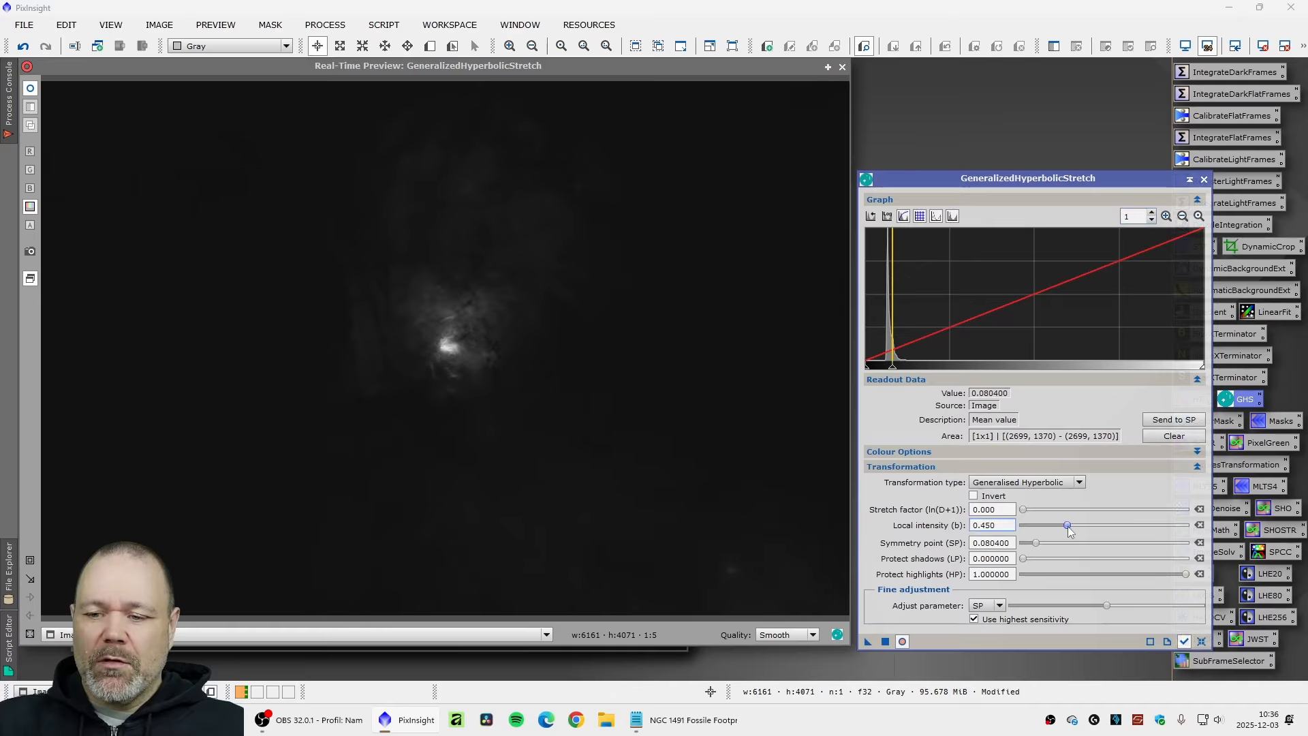
pyautogui.click(1004, 527)
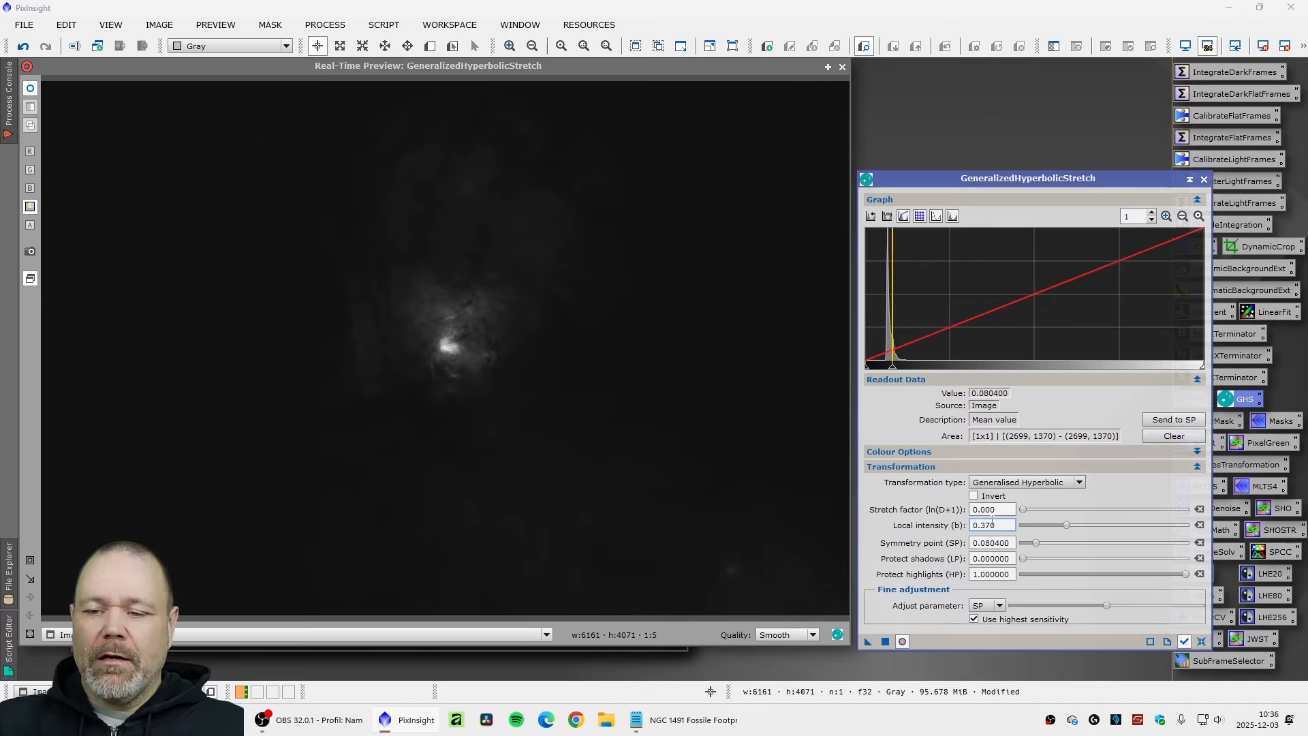
pyautogui.click(1024, 510)
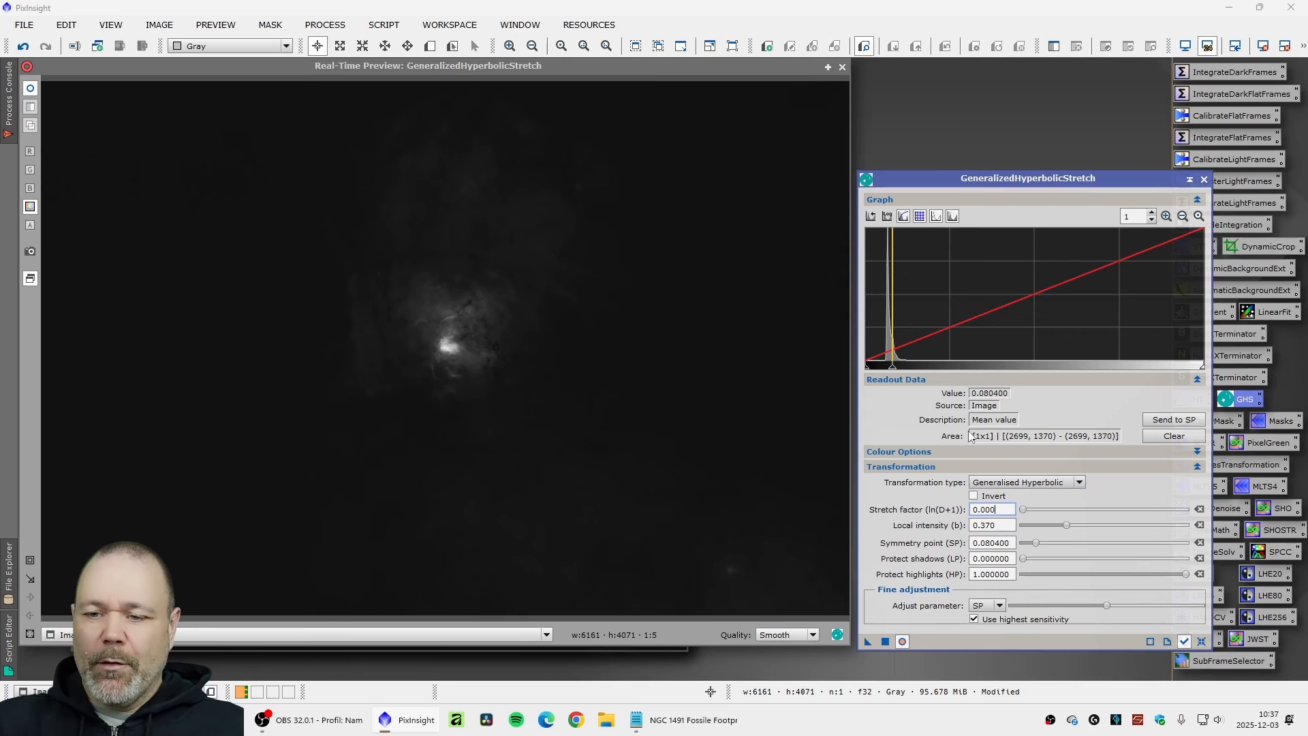
pyautogui.moveTo(1186, 575); pyautogui.dragTo(1097, 575)
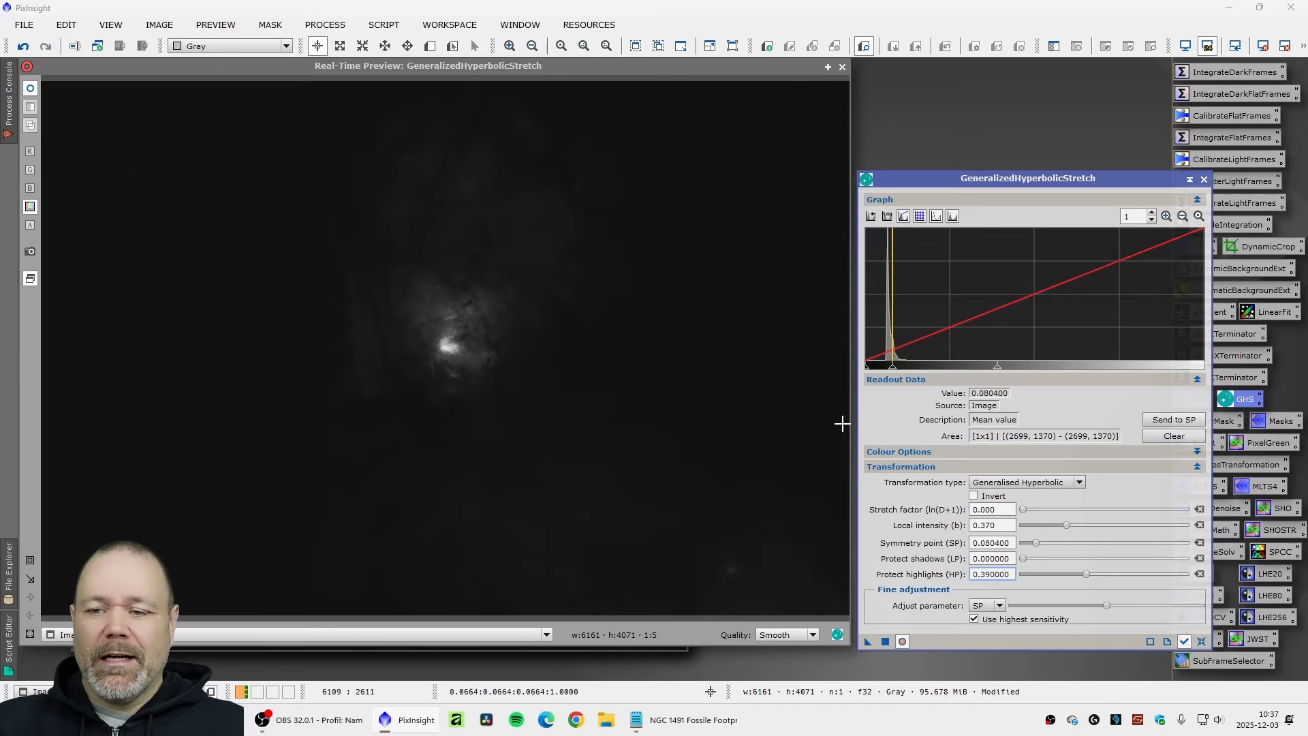
pyautogui.moveTo(1023, 510); pyautogui.dragTo(1040, 520)
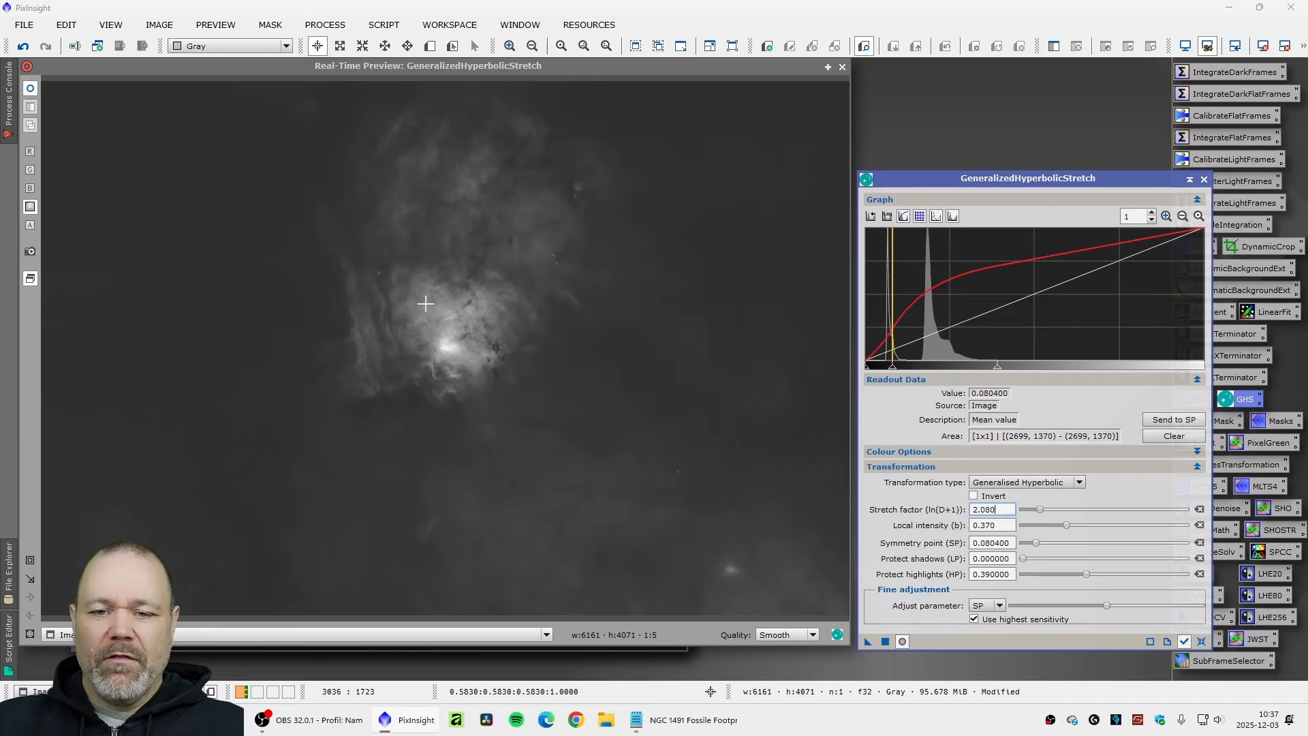
pyautogui.click(885, 641)
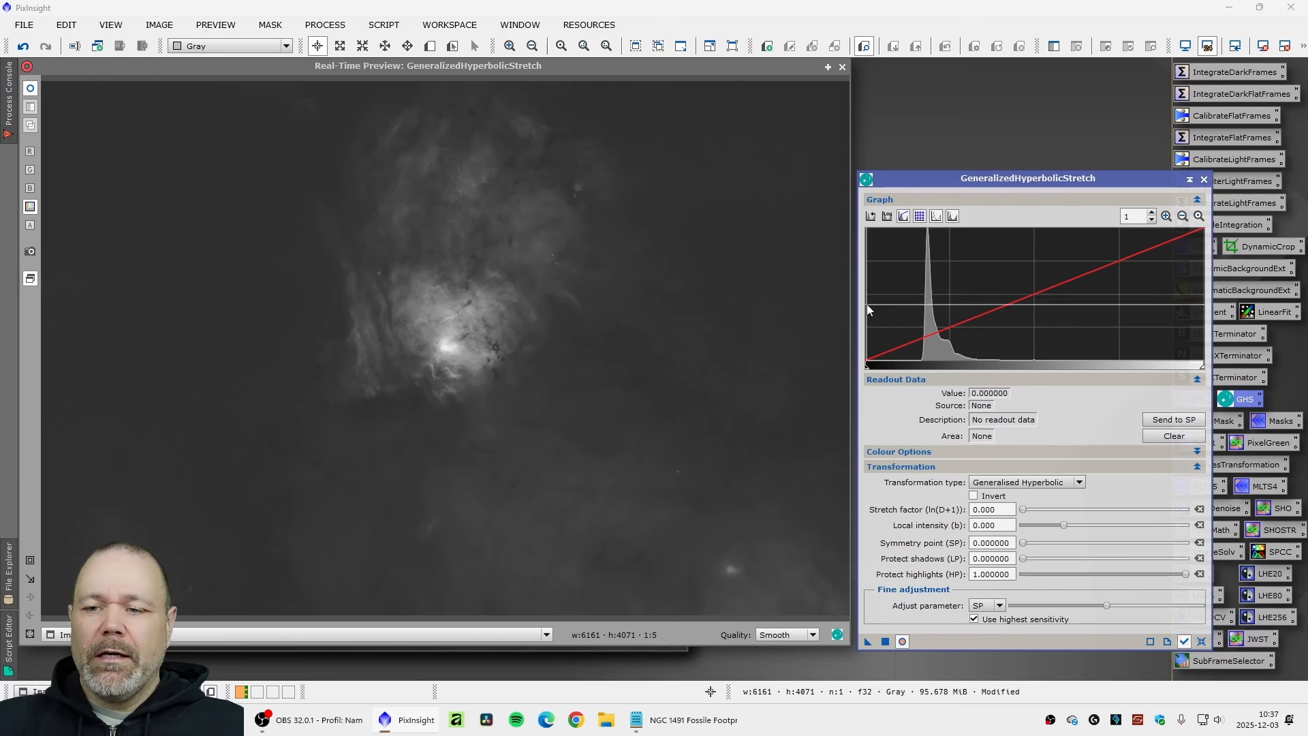
# Step: Darken the HA starless background with a linear transformation at blackpoint 0.070, and reset the stretch settings
pyautogui.click(1082, 481)
pyautogui.click(1006, 541)
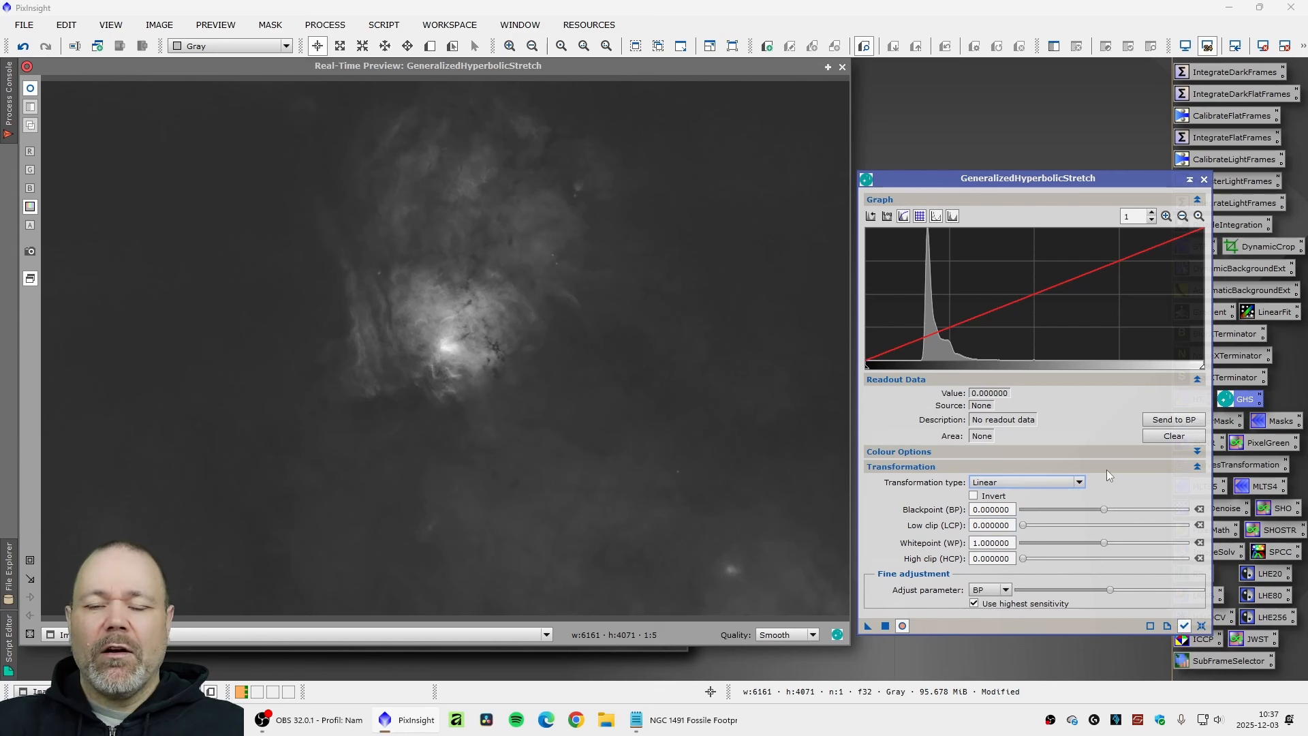
pyautogui.moveTo(1105, 511); pyautogui.dragTo(1109, 506)
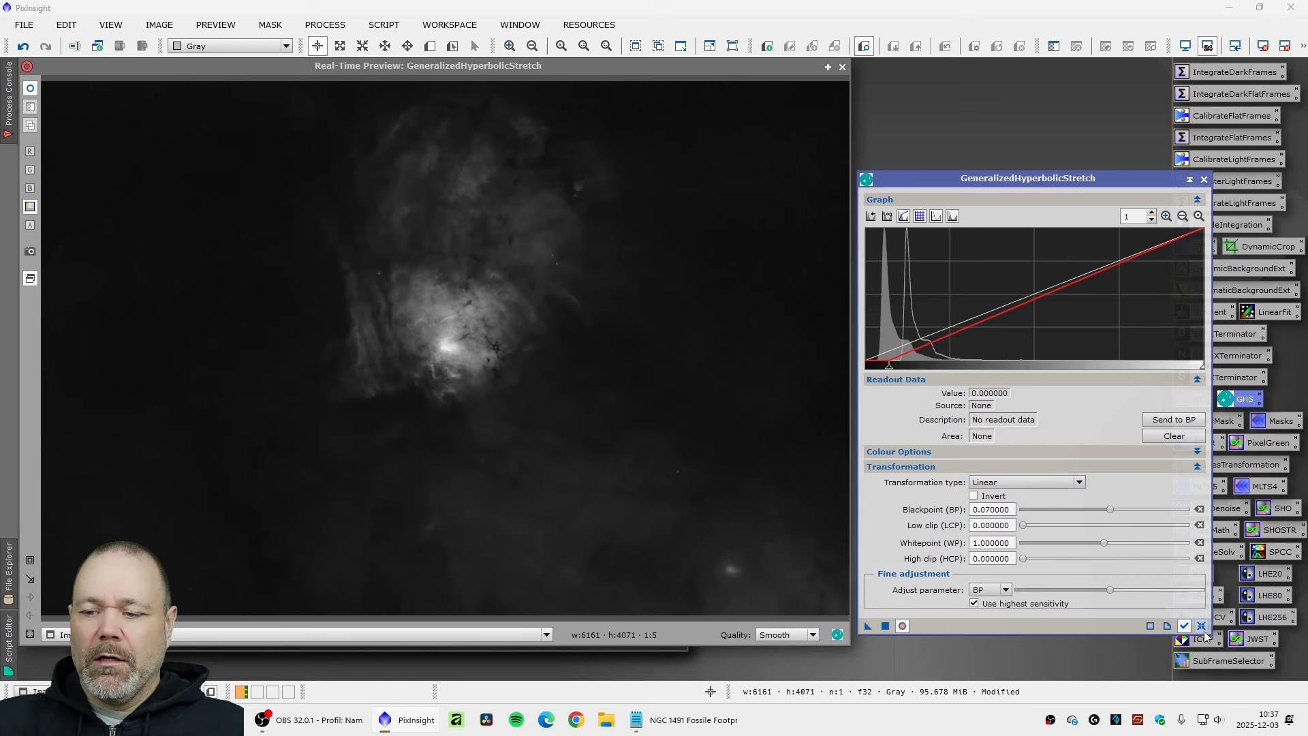
pyautogui.click(1202, 626)
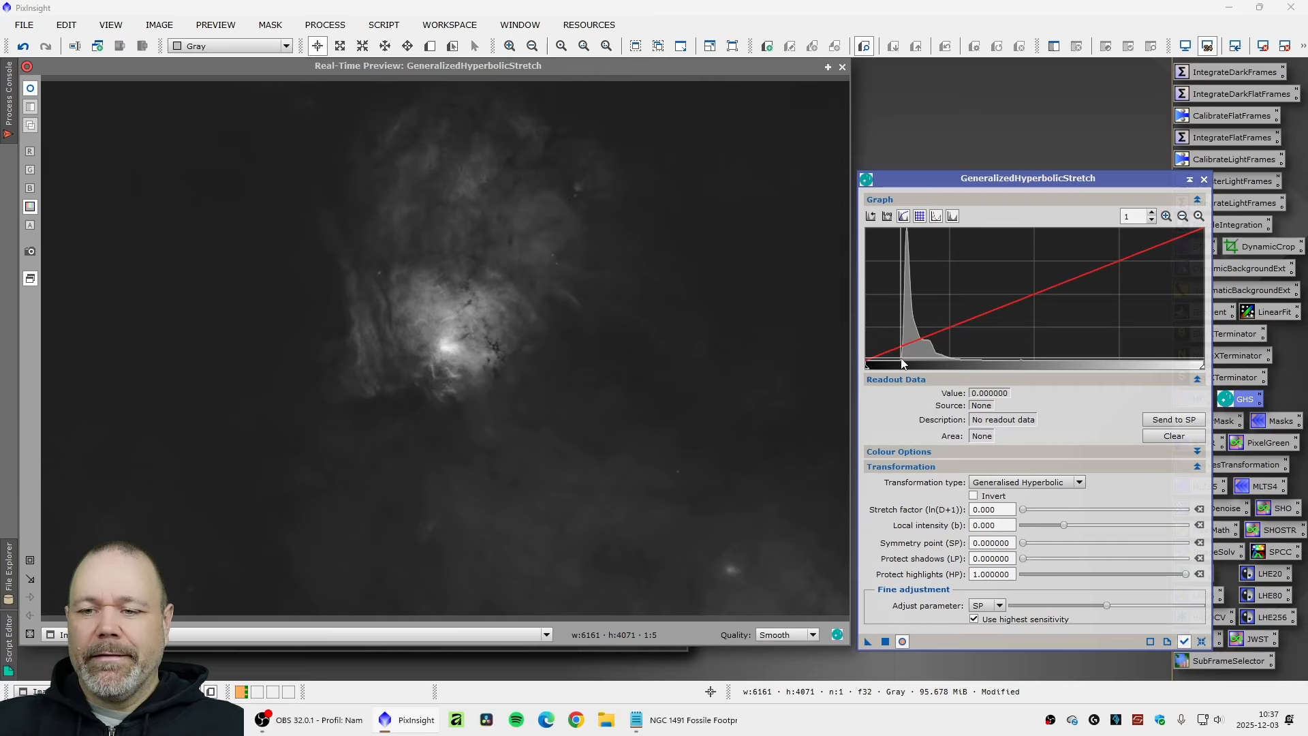
pyautogui.moveTo(908, 361)
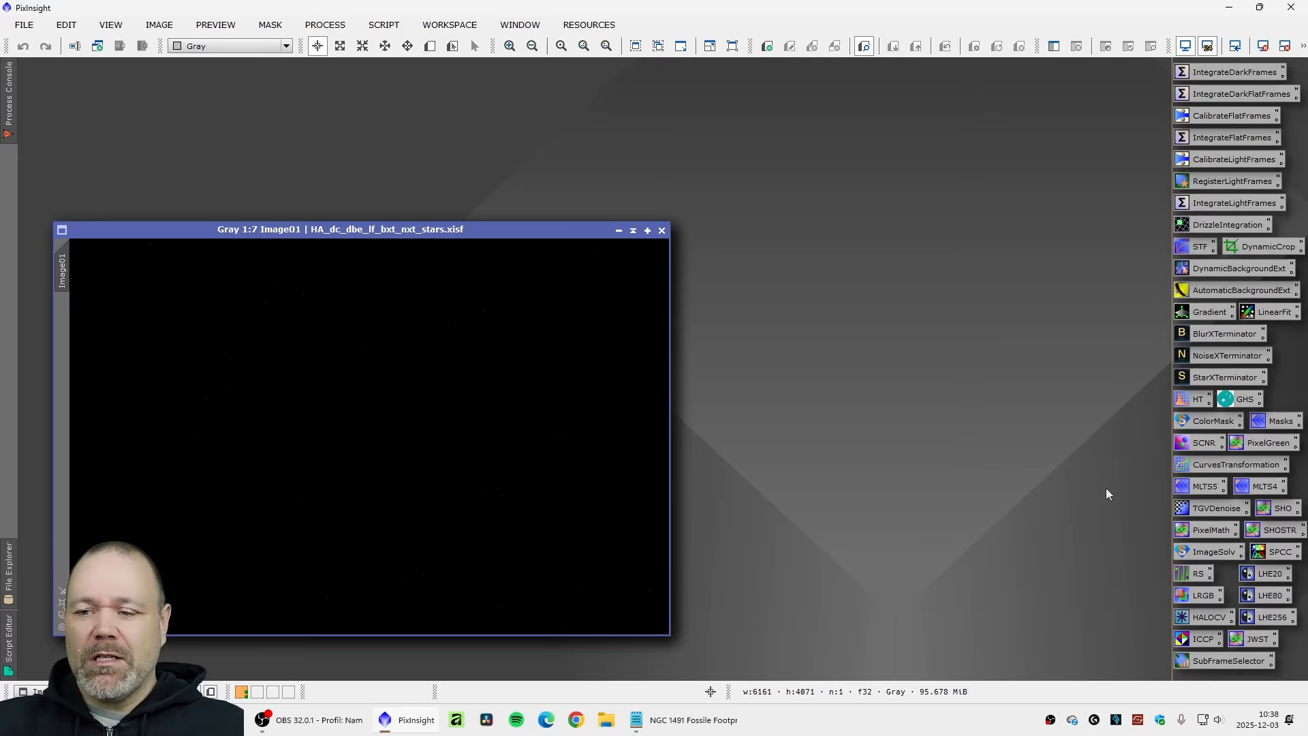
# Step: Preview a GeneralizedHyperbolicStretch of the HA stars image with local intensity 15 and stretch factor 8.870
pyautogui.doubleClick(1237, 399)
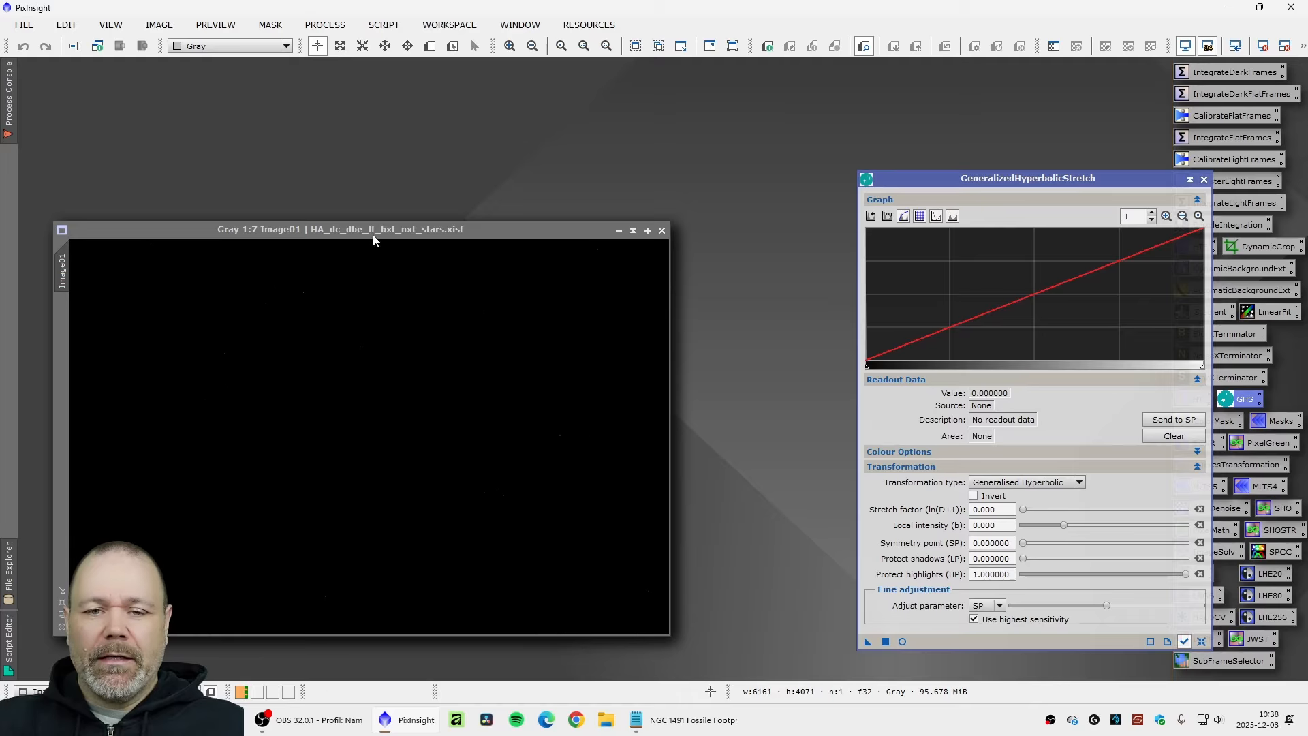
pyautogui.moveTo(374, 239)
pyautogui.mouseDown()
pyautogui.moveTo(398, 239)
pyautogui.moveTo(376, 240)
pyautogui.mouseUp()
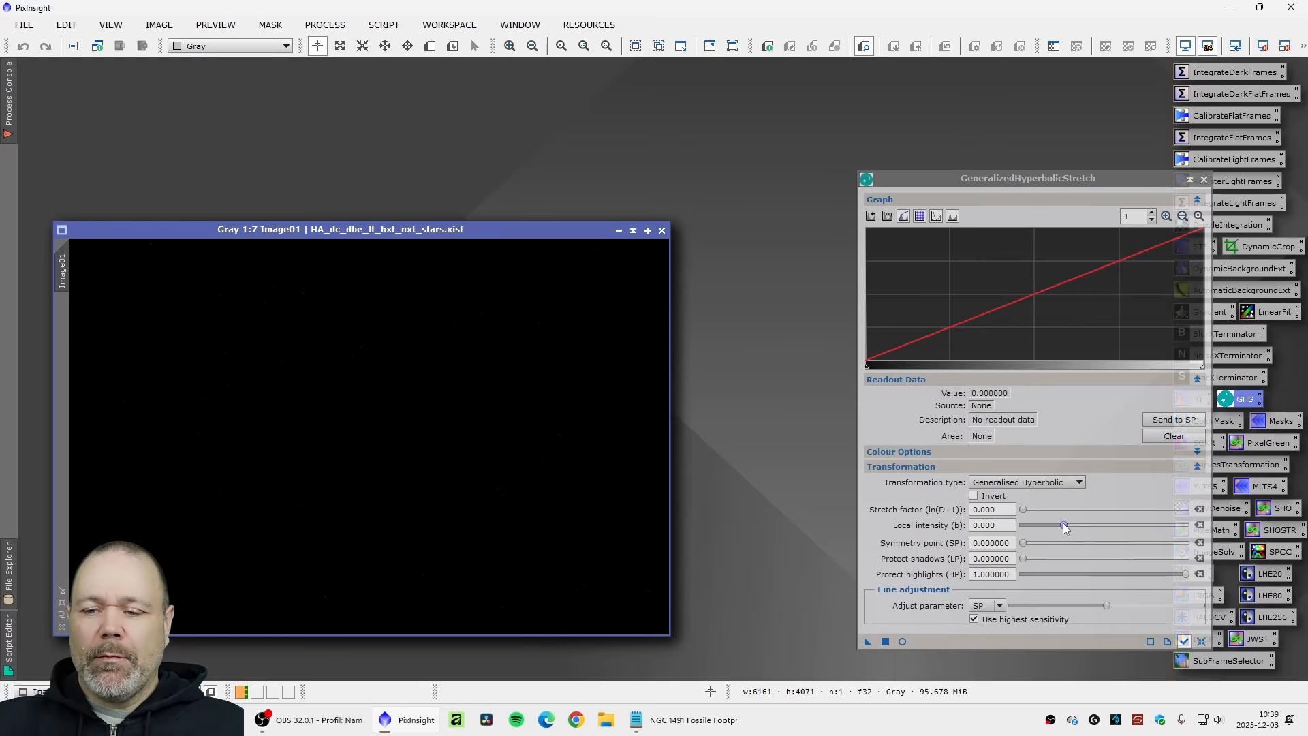
pyautogui.moveTo(1063, 524); pyautogui.dragTo(1192, 524)
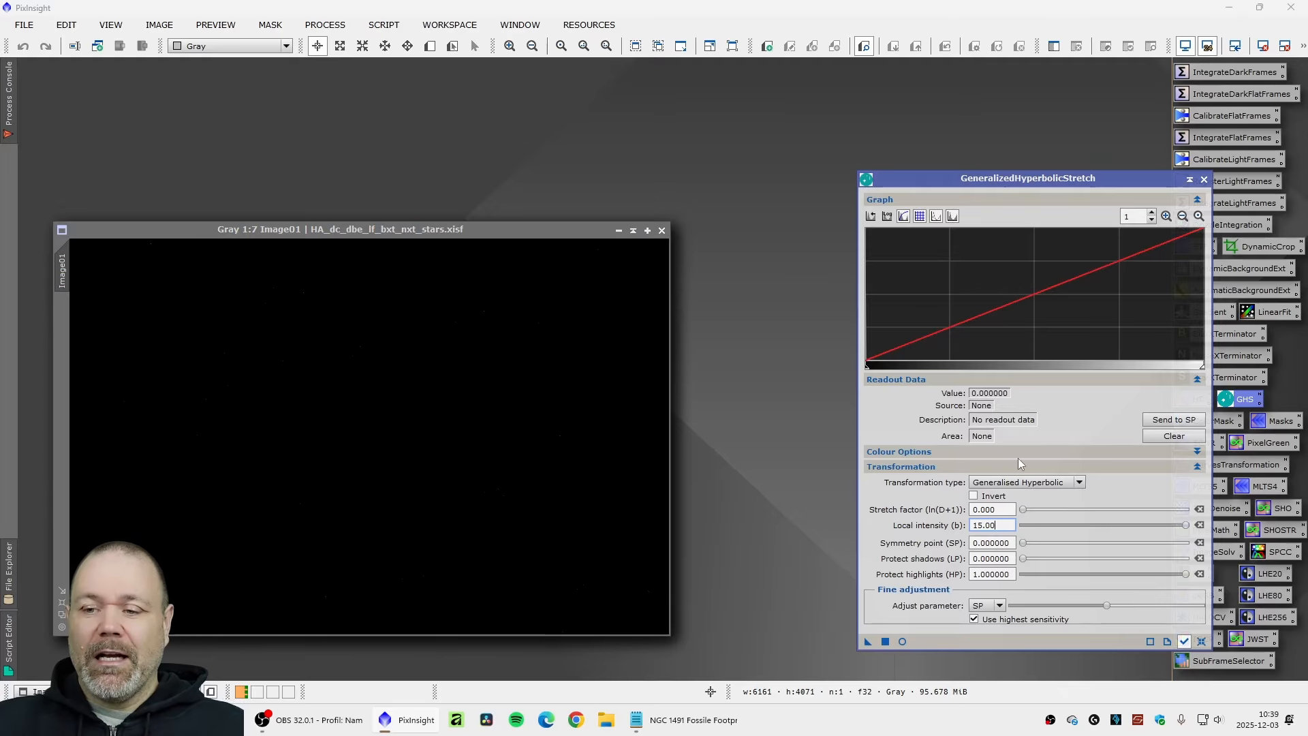
pyautogui.click(903, 641)
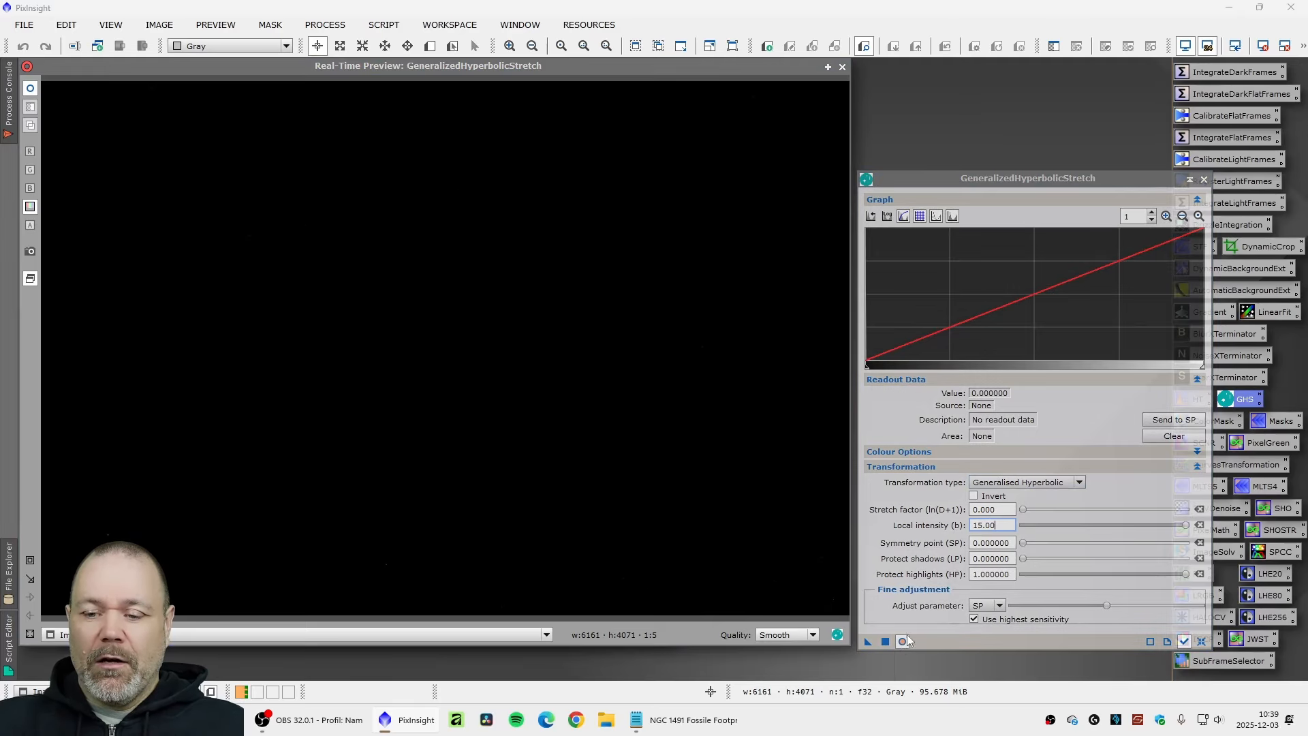
pyautogui.moveTo(1023, 512); pyautogui.dragTo(1095, 509)
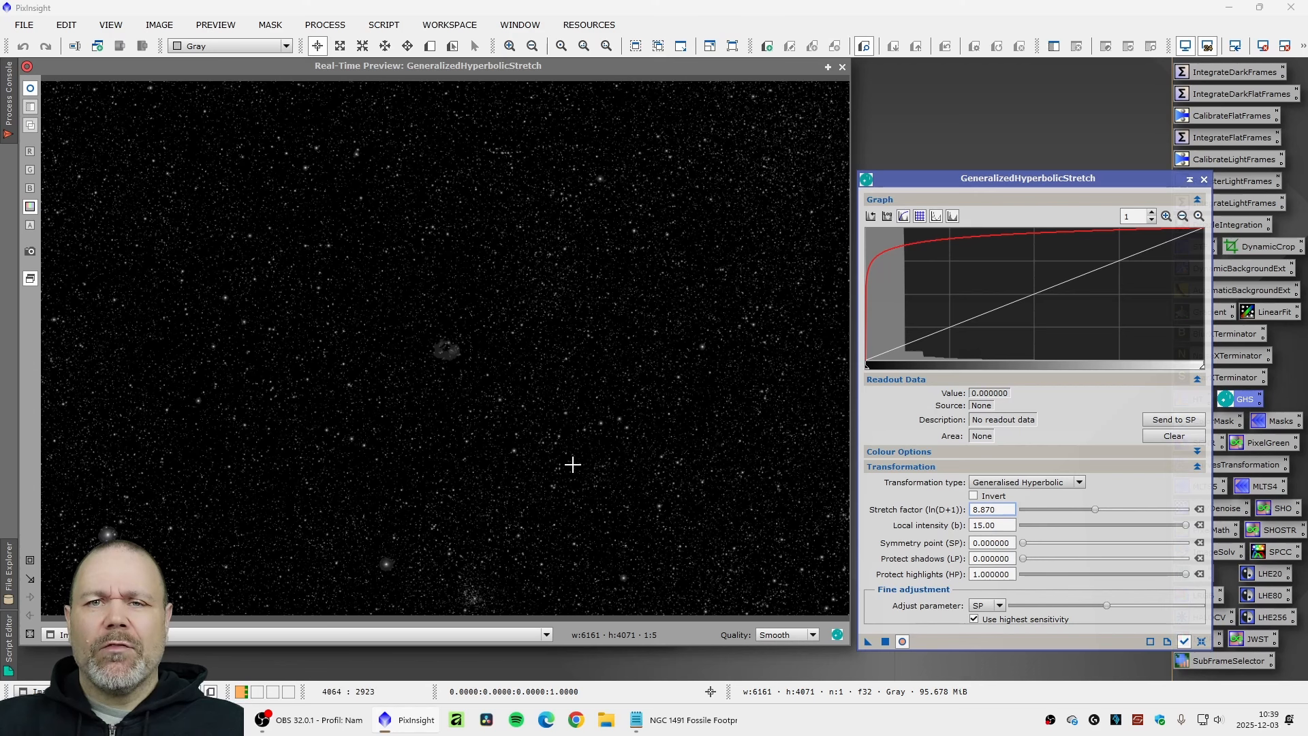
# Step: Lower the HA stars stretch factor to 7.450 while checking the brightest star's halo in the preview, and close the preview
pyautogui.moveTo(89, 504); pyautogui.dragTo(154, 553)
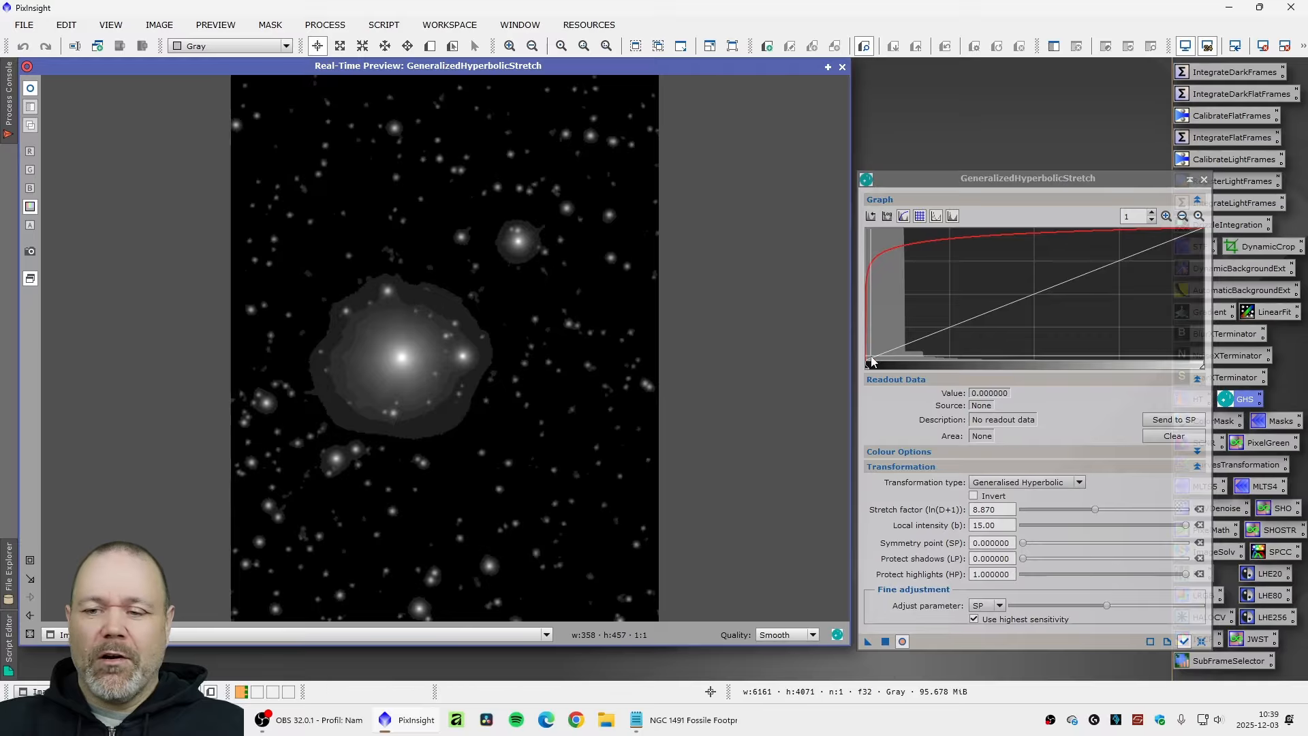
pyautogui.click(1097, 510)
pyautogui.moveTo(1097, 510); pyautogui.dragTo(1085, 510)
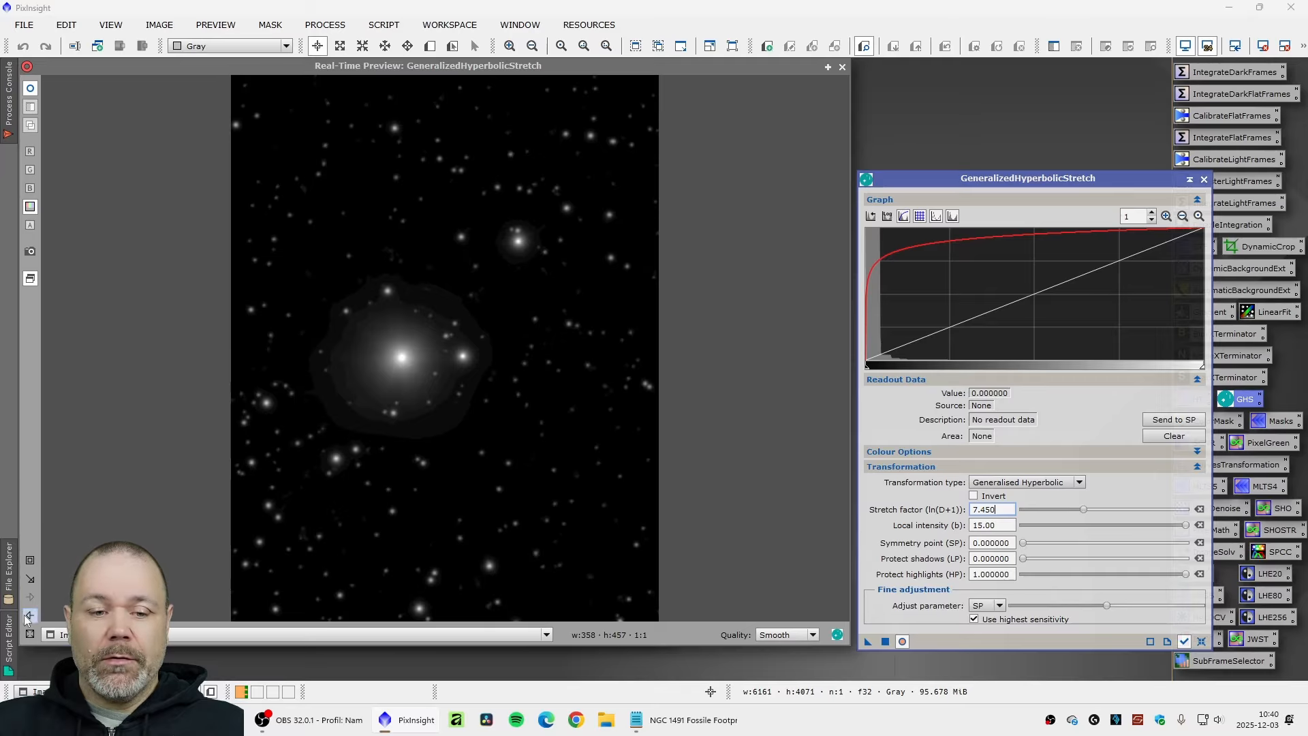
pyautogui.click(235, 628)
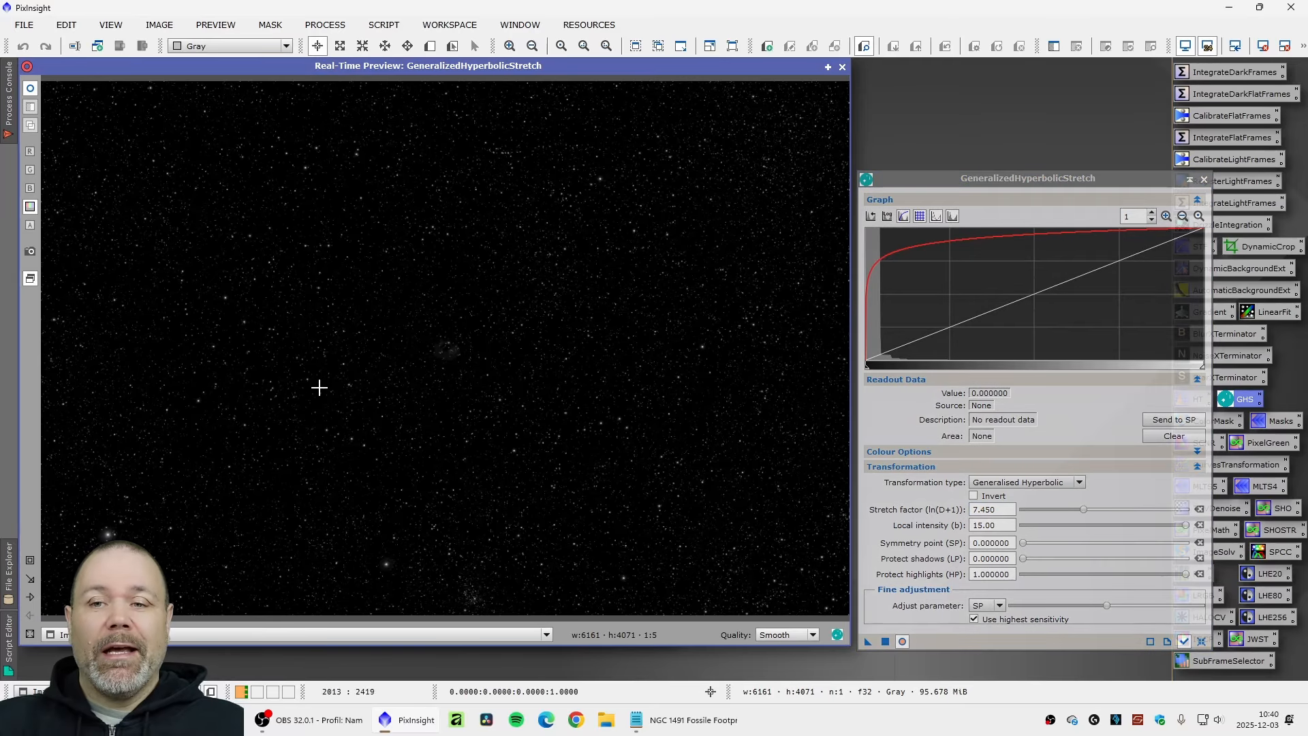
pyautogui.click(842, 66)
# Step: Apply the same GeneralizedHyperbolicStretch to the SII, OIII and HA stars images and close the process window
pyautogui.moveTo(589, 226); pyautogui.dragTo(741, 112)
pyautogui.moveTo(125, 228); pyautogui.dragTo(172, 186)
pyautogui.click(80, 230)
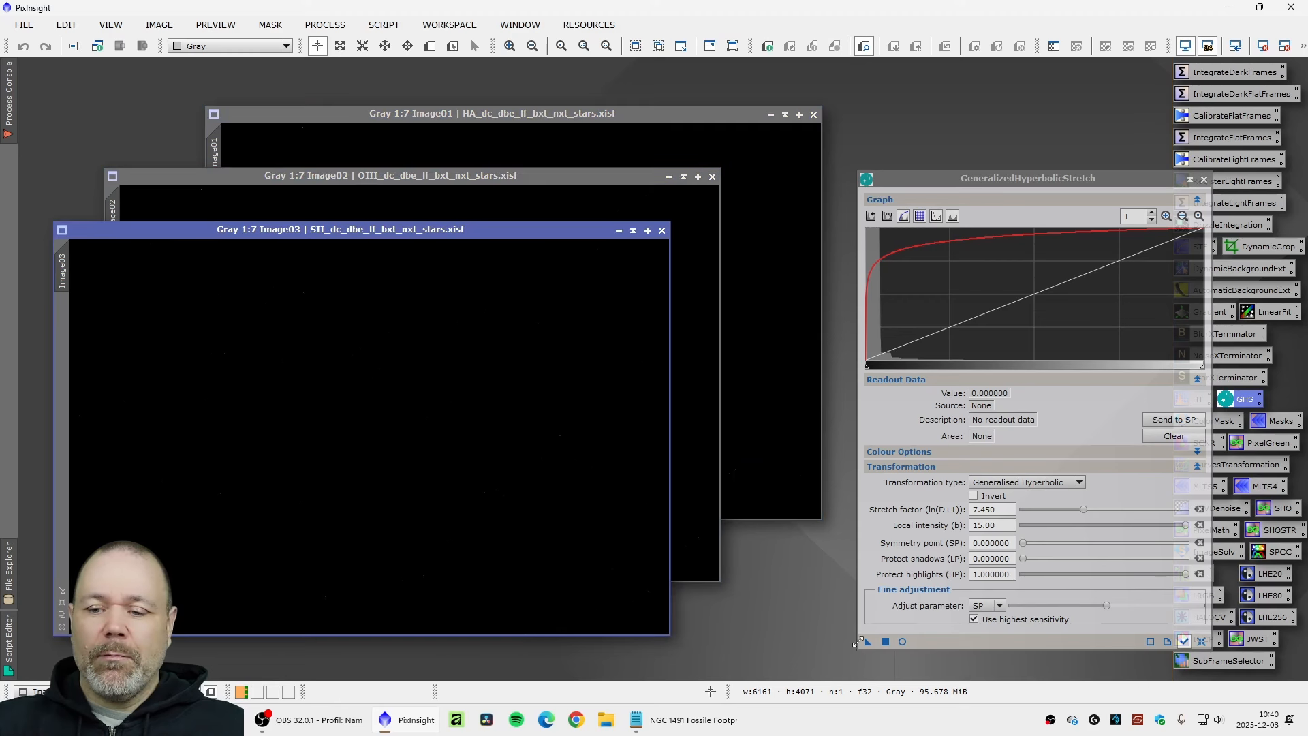
pyautogui.moveTo(868, 642); pyautogui.dragTo(511, 540)
pyautogui.moveTo(868, 641); pyautogui.dragTo(686, 476)
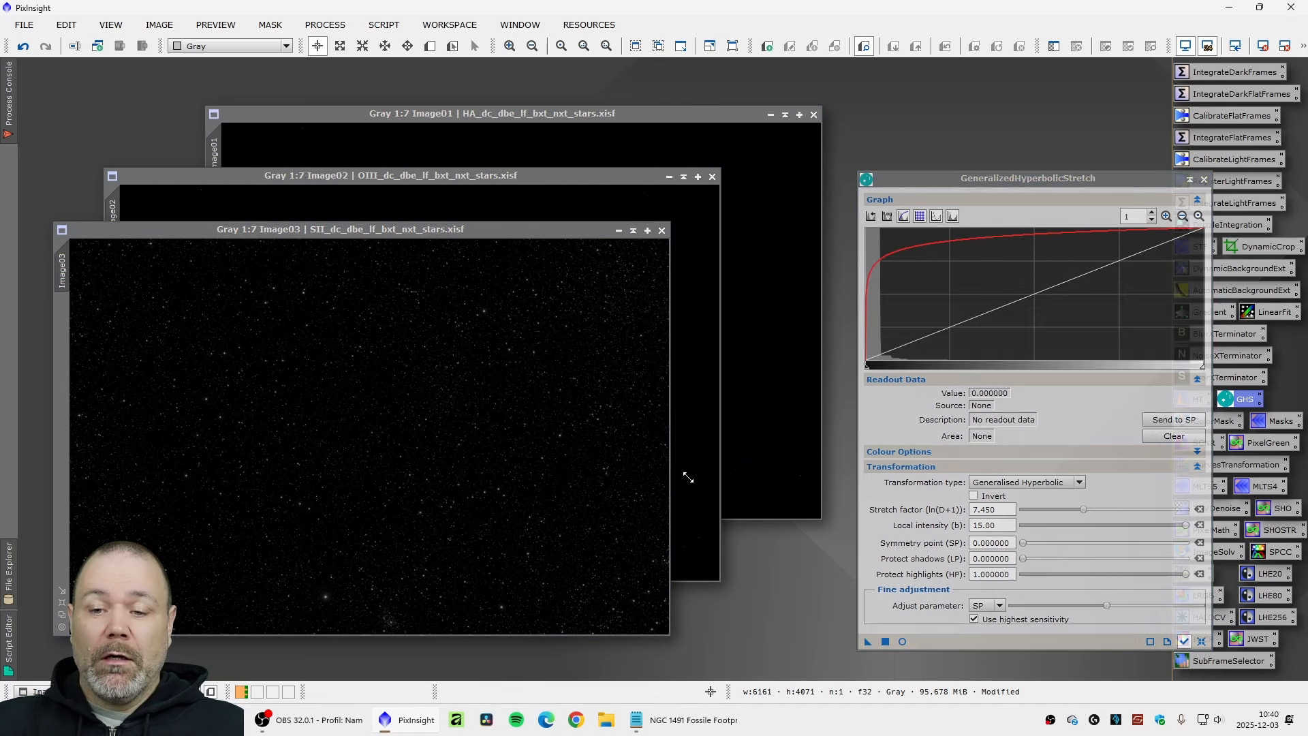
pyautogui.moveTo(867, 641); pyautogui.dragTo(791, 385)
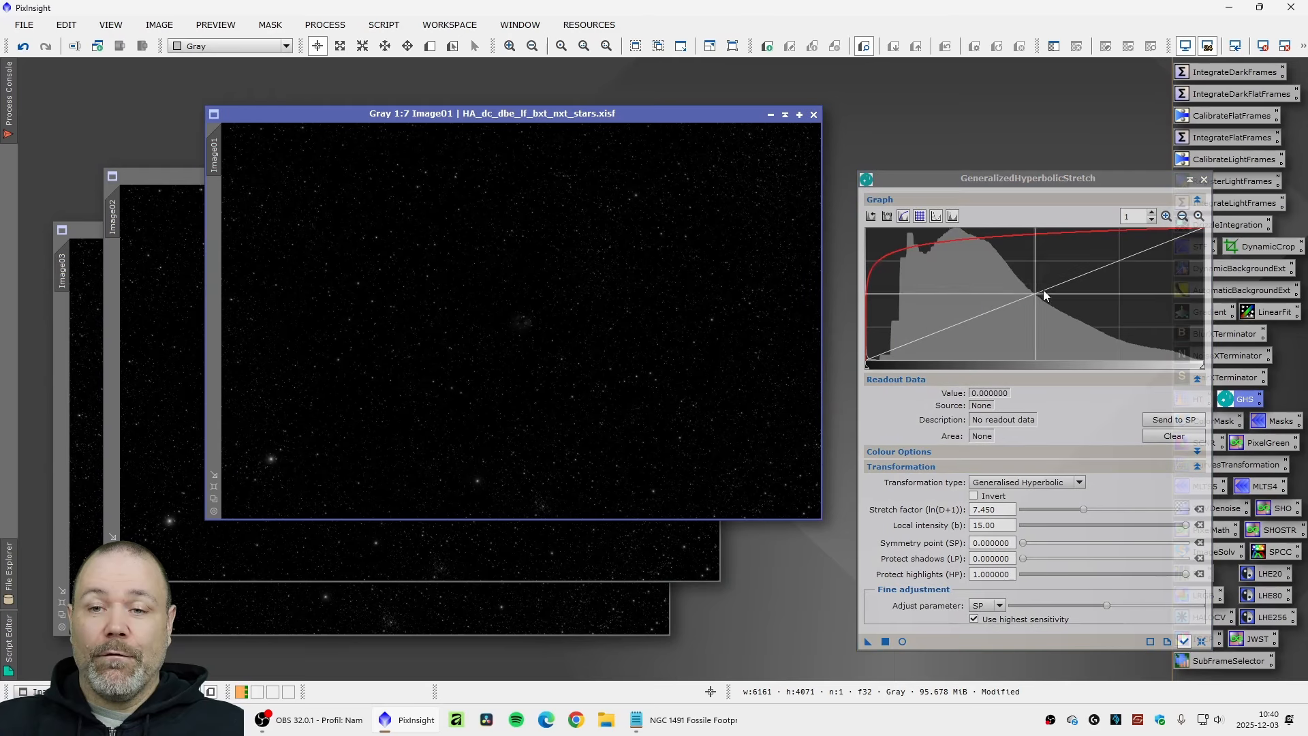
pyautogui.click(1203, 179)
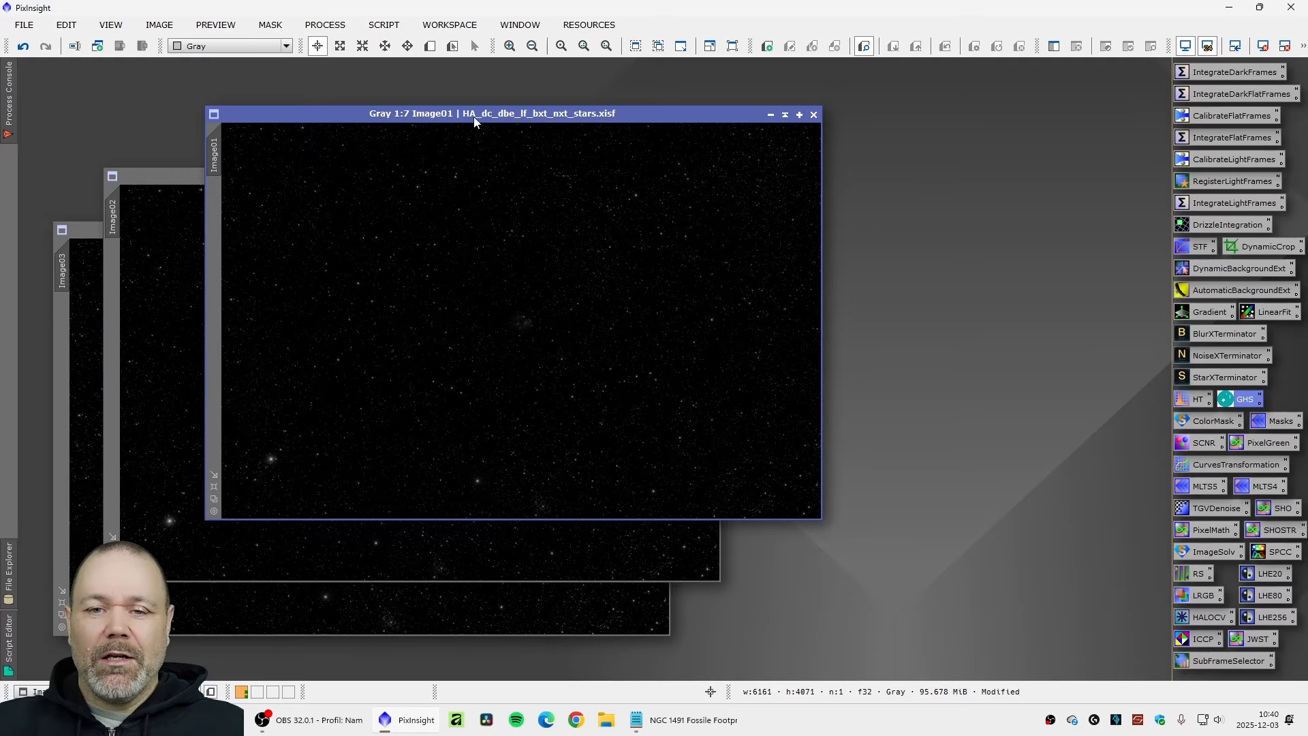
pyautogui.moveTo(475, 117); pyautogui.dragTo(425, 129)
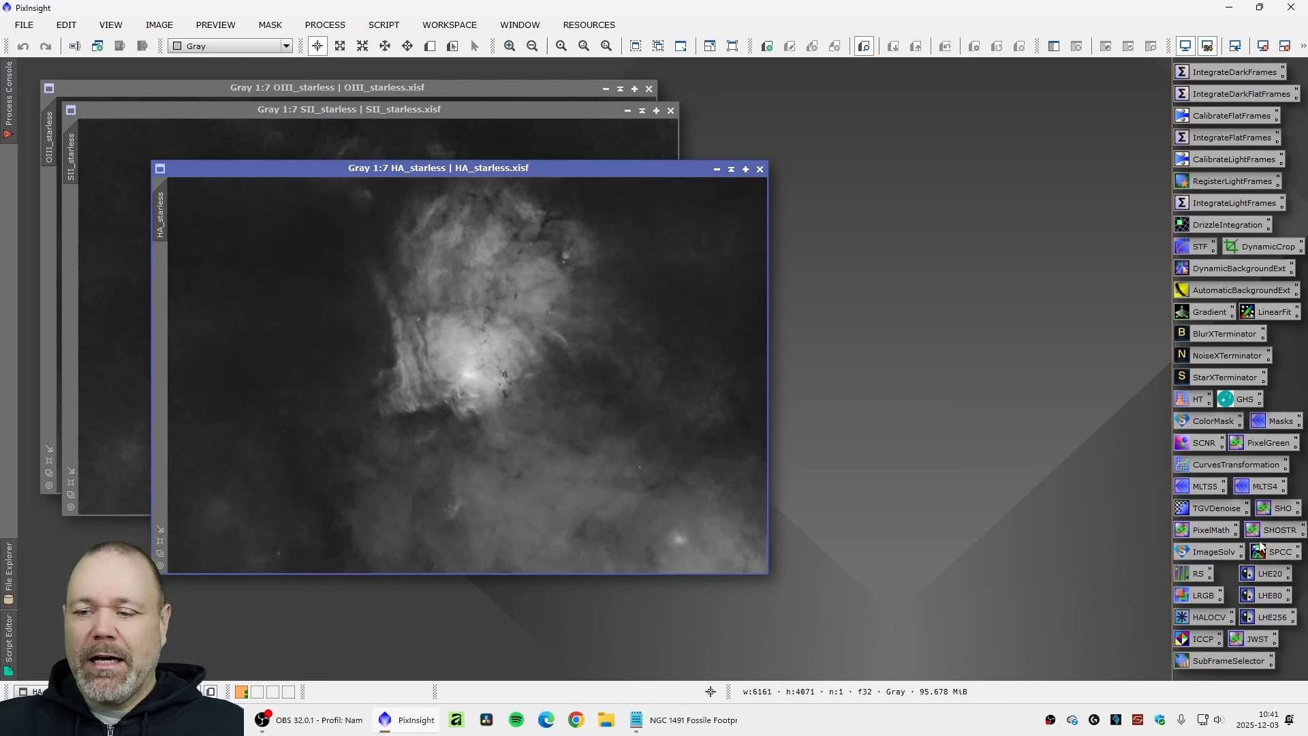
# Step: Combine the starless images into a new RGB image with the SHO PixelMath preset: SII_starless red, HA_starless green, OIII_starless blue
pyautogui.doubleClick(1279, 513)
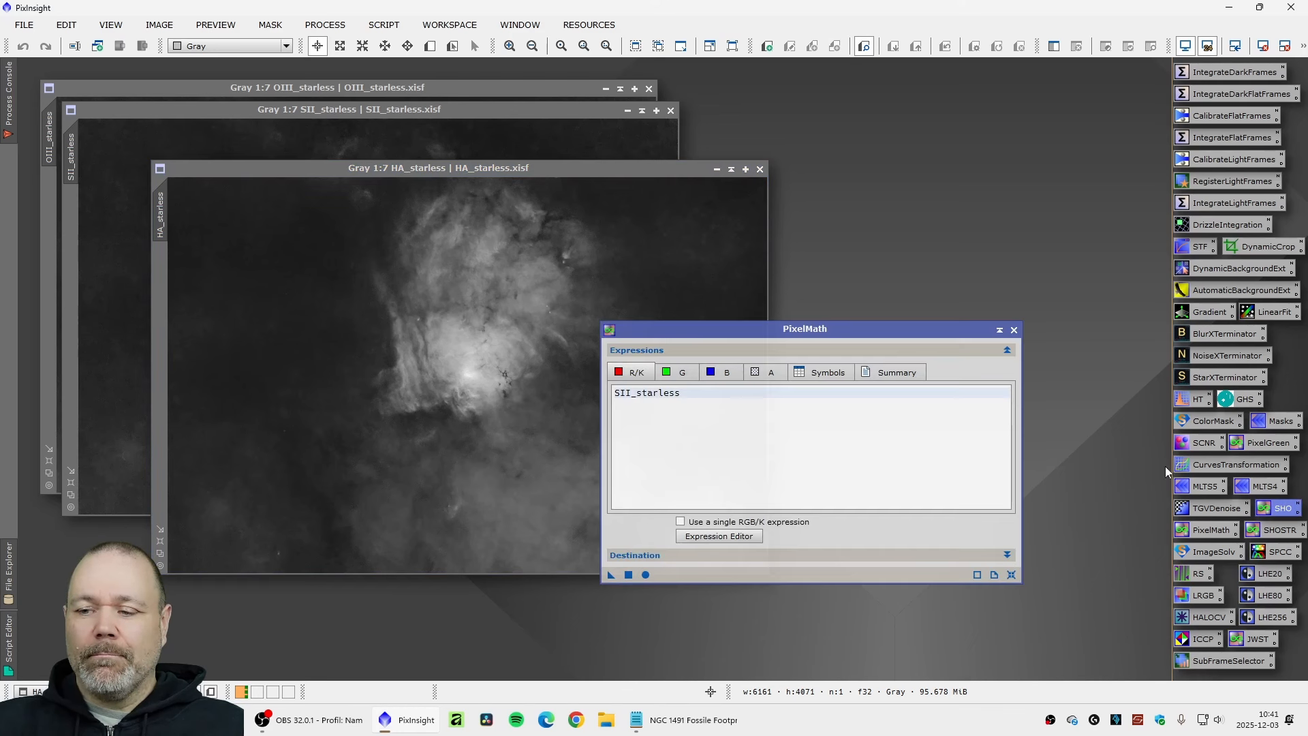
pyautogui.moveTo(782, 328); pyautogui.dragTo(887, 276)
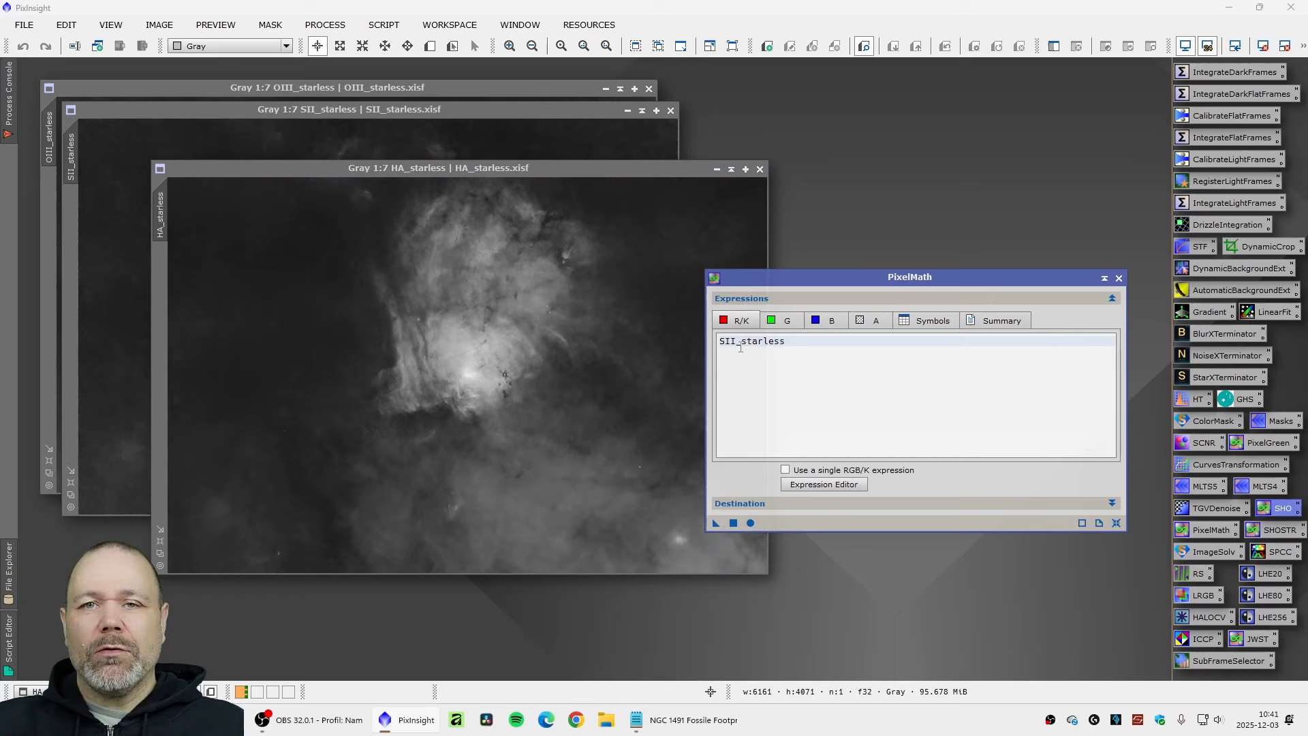
pyautogui.click(781, 325)
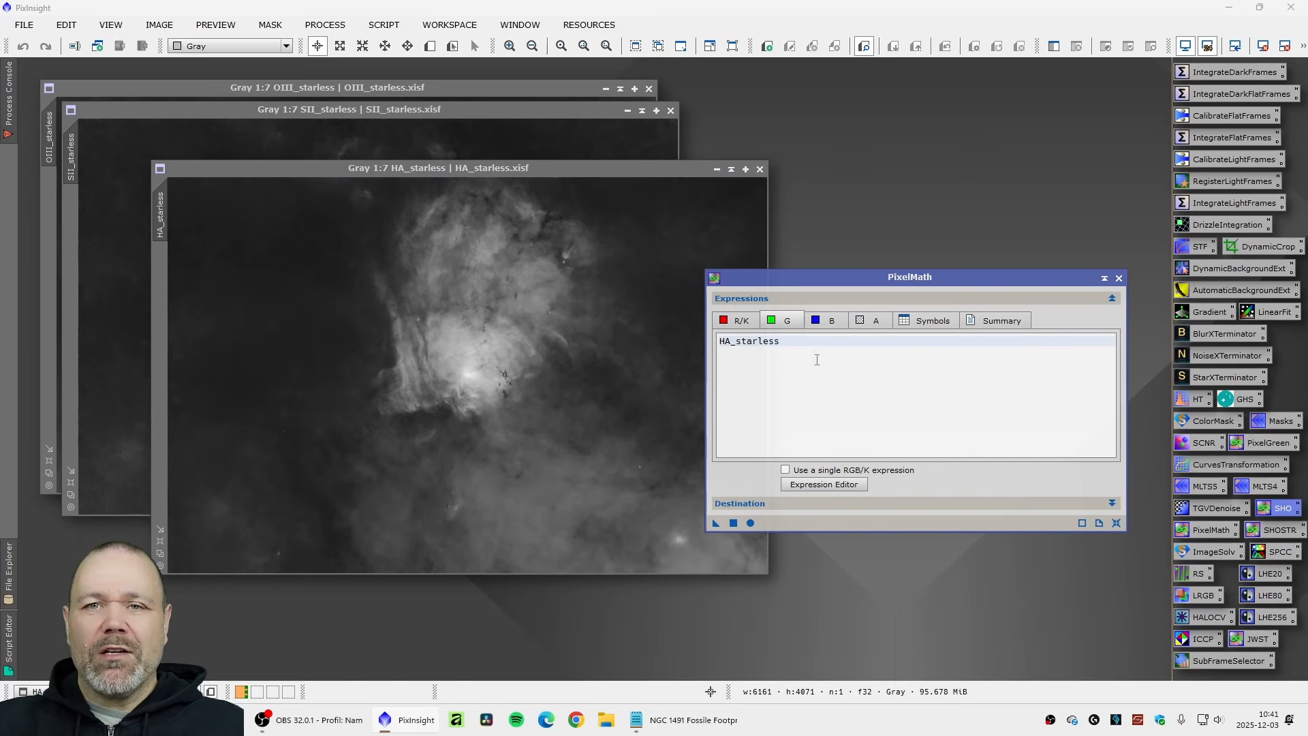
pyautogui.click(826, 321)
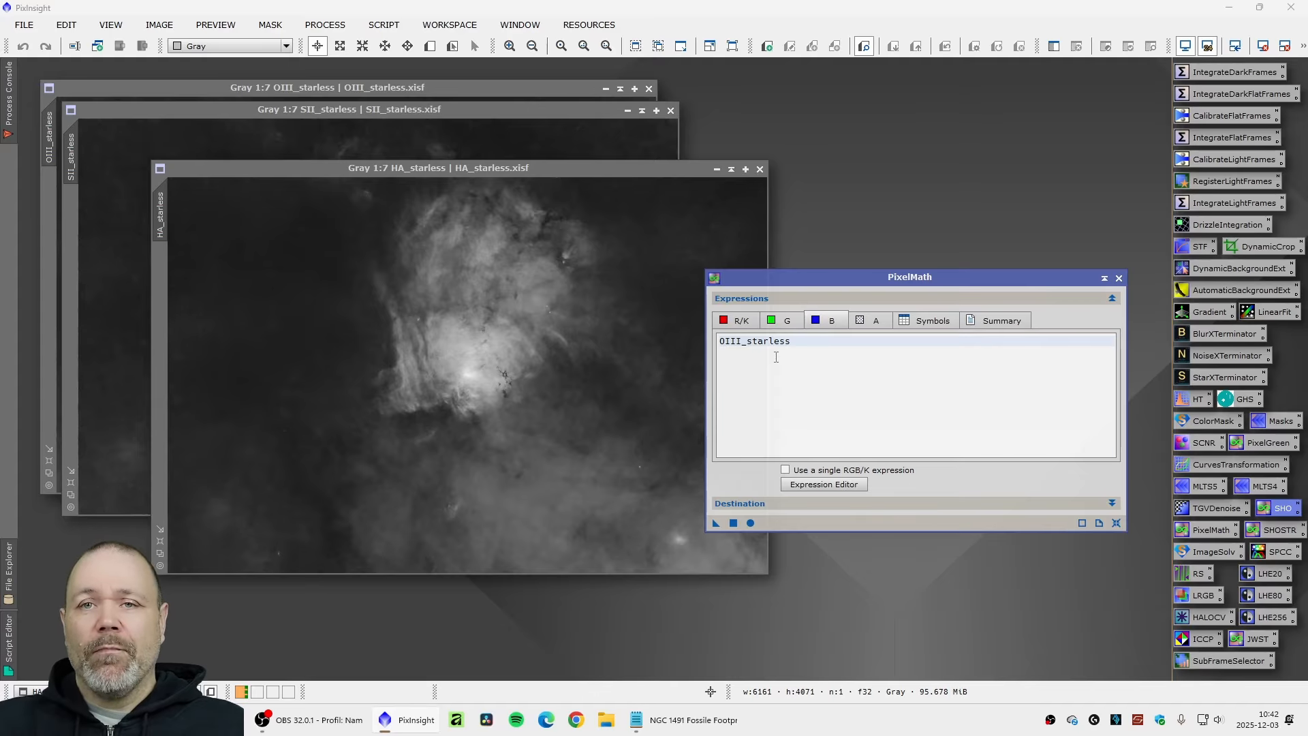
pyautogui.click(742, 321)
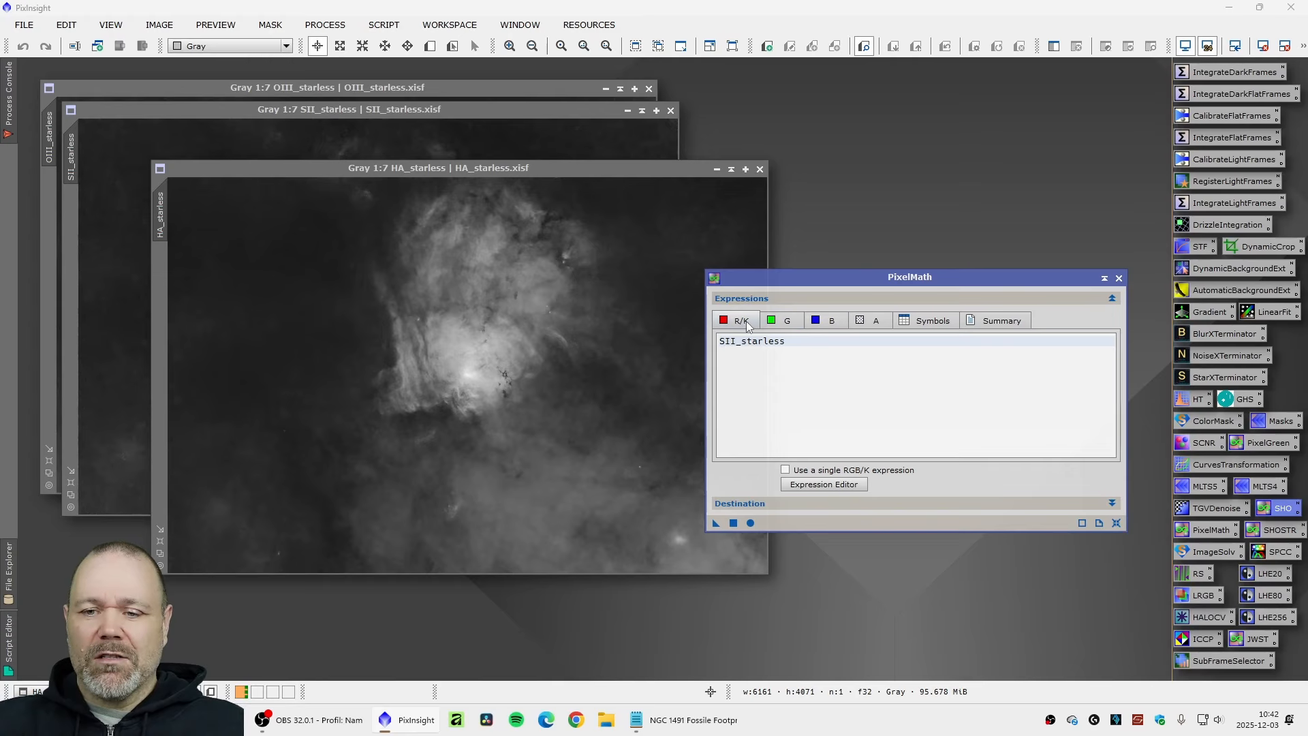
pyautogui.moveTo(802, 279); pyautogui.dragTo(886, 228)
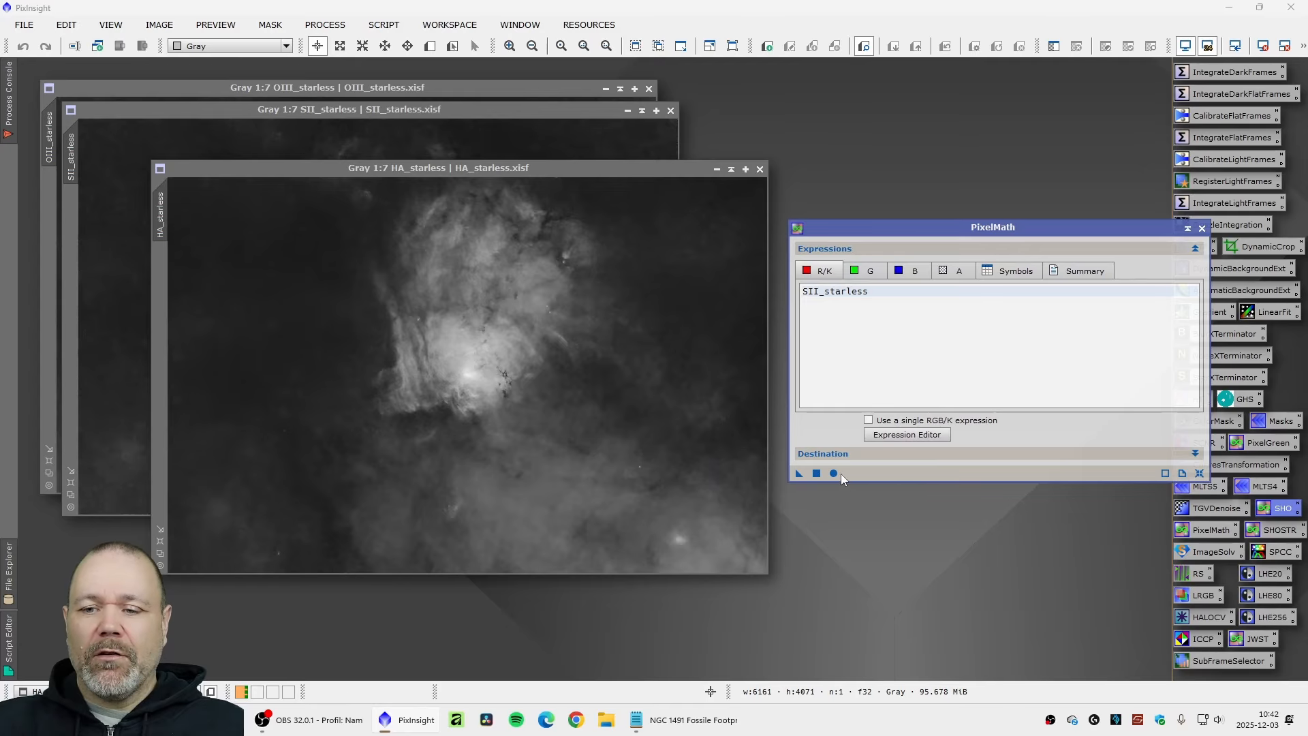
pyautogui.click(821, 473)
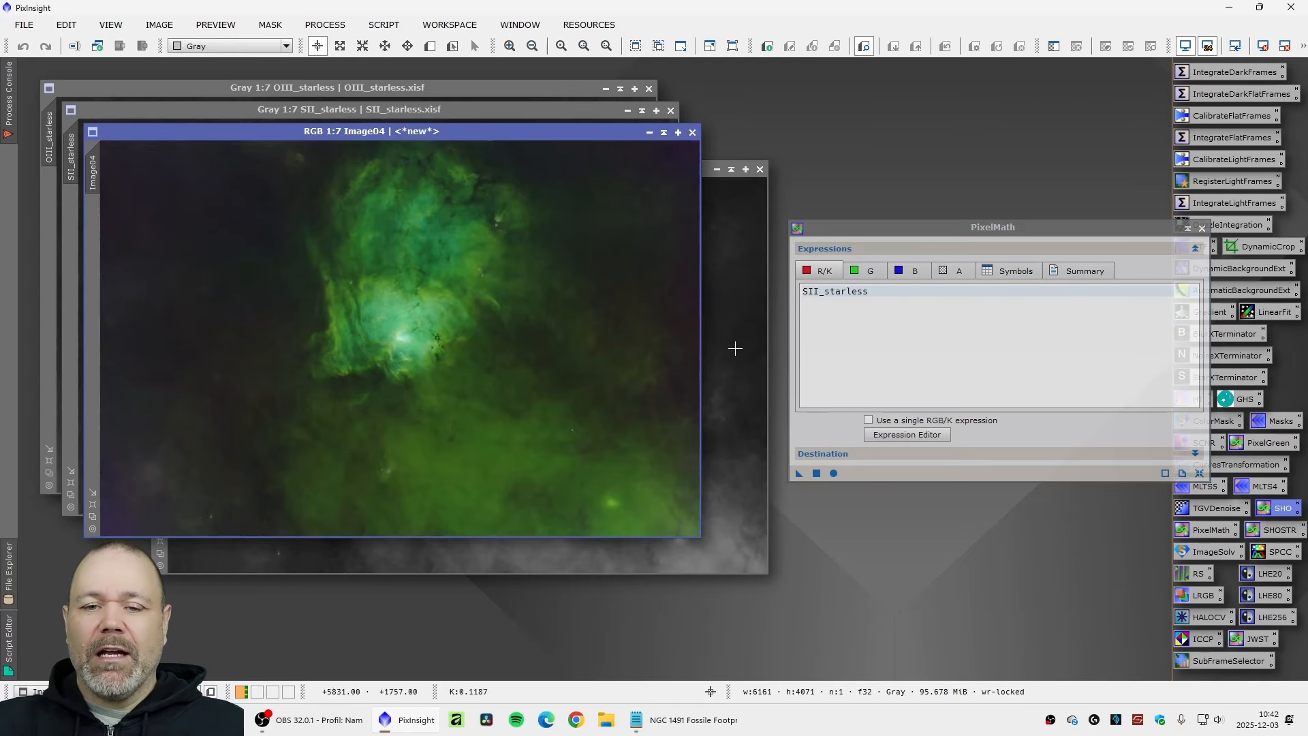
pyautogui.moveTo(476, 129); pyautogui.dragTo(521, 135)
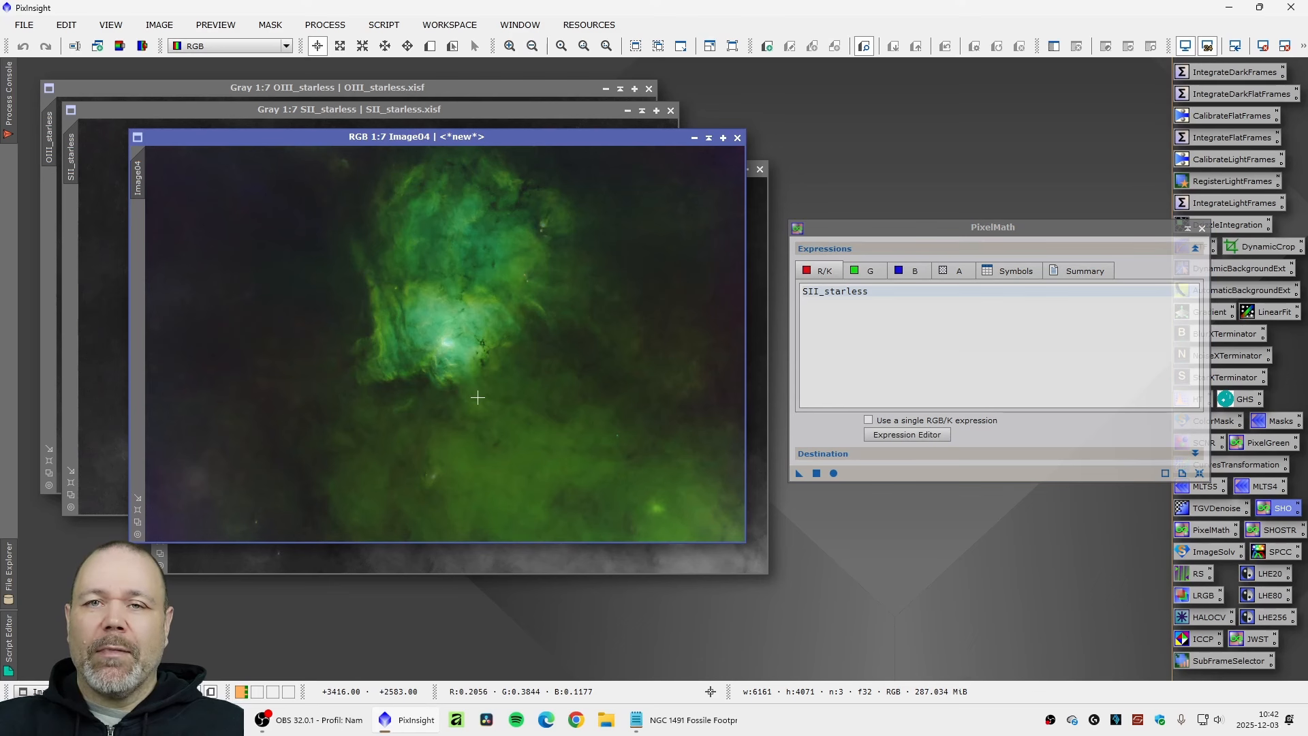
# Step: Combine the stars images with the SHOSTR PixelMath preset: red 0.4 HA + 0.6 SII, green 0.4 OIII + 0.3 HA + 0.3 SII, blue OIII
pyautogui.hotkey('ctrl', 'alt', 'Right')
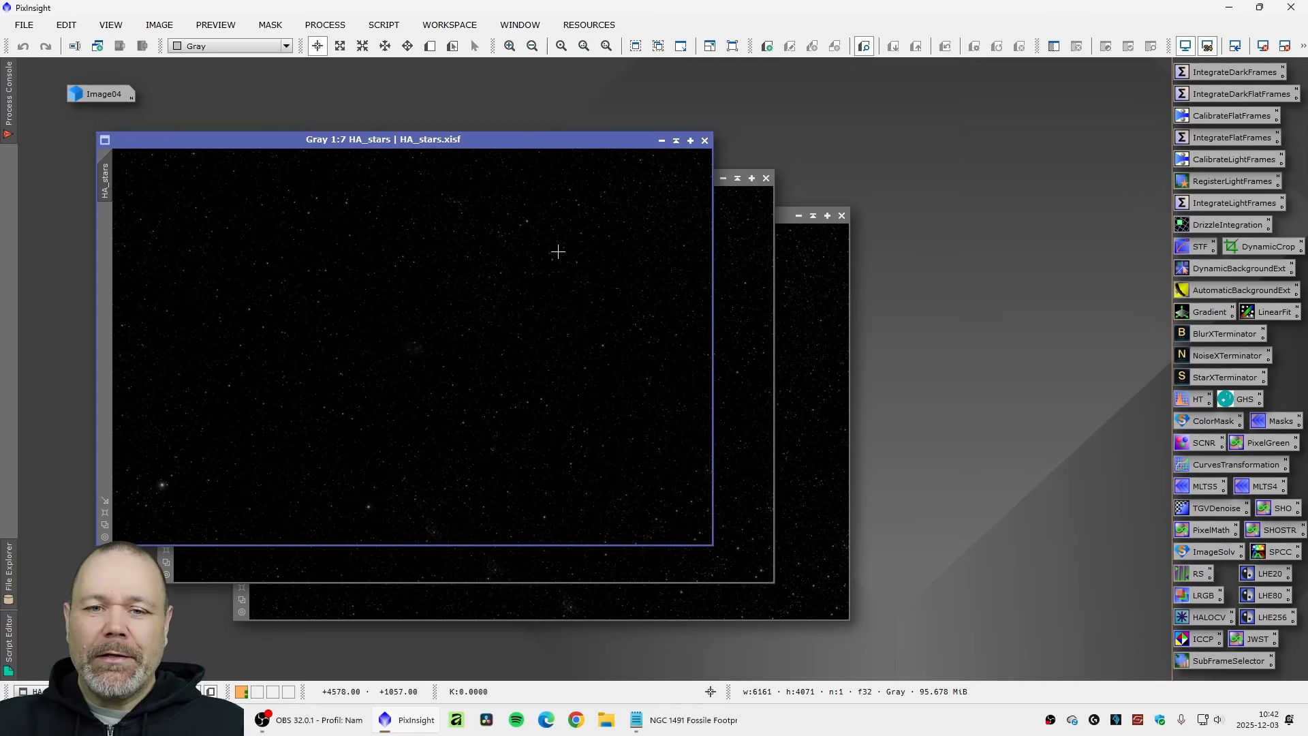
pyautogui.moveTo(566, 142)
pyautogui.mouseDown()
pyautogui.moveTo(550, 138)
pyautogui.moveTo(566, 138)
pyautogui.mouseUp()
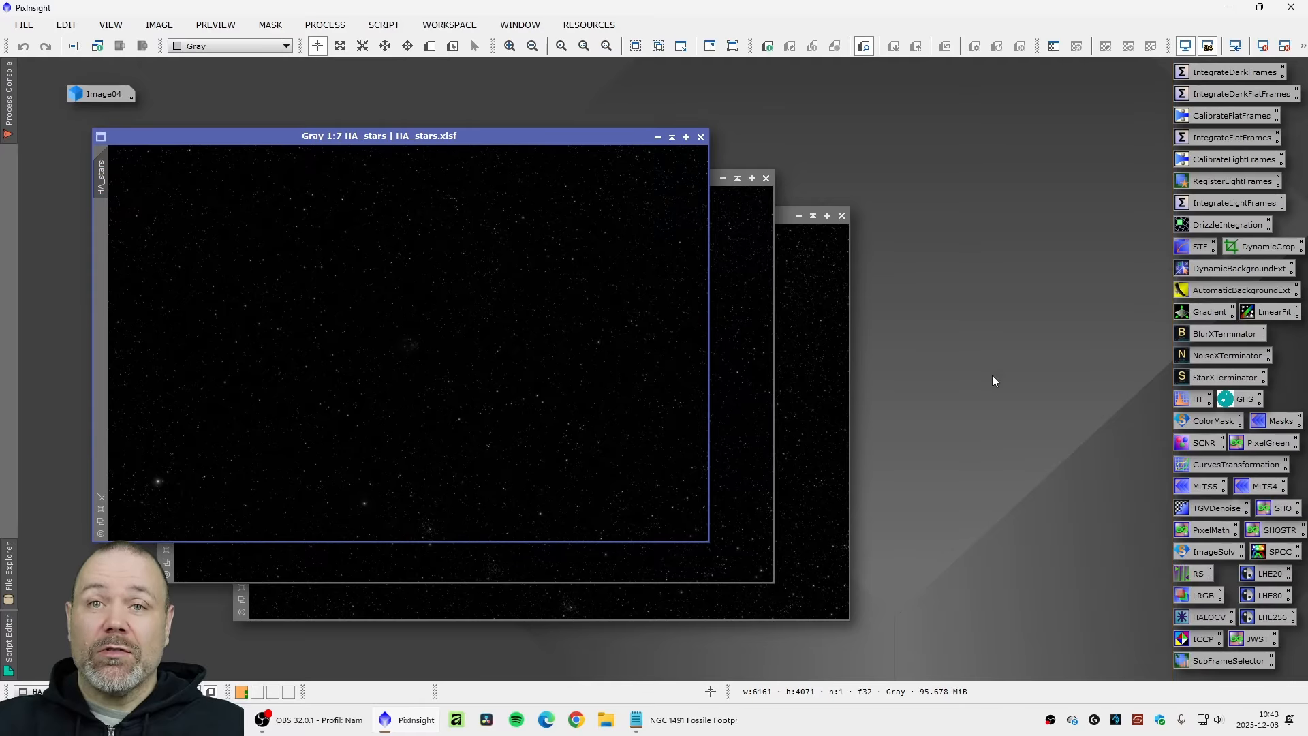
pyautogui.doubleClick(1281, 530)
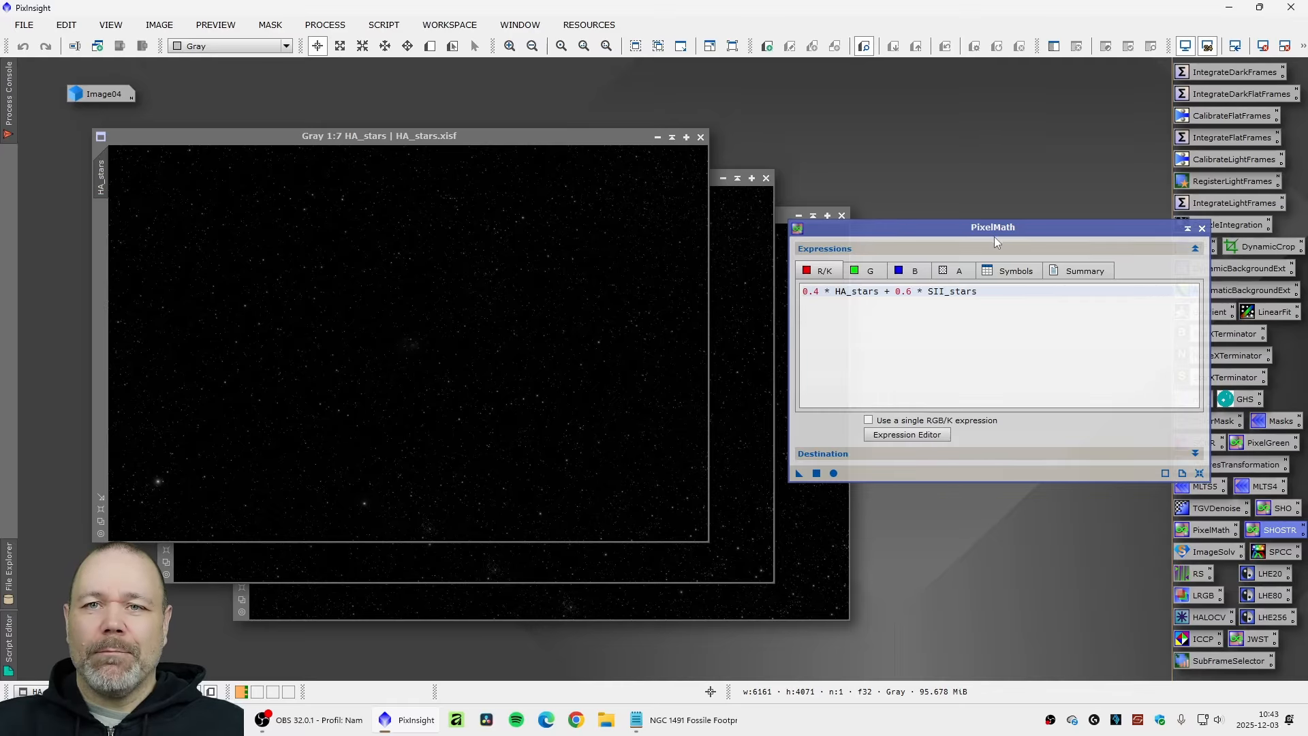
pyautogui.moveTo(995, 236); pyautogui.dragTo(1000, 143)
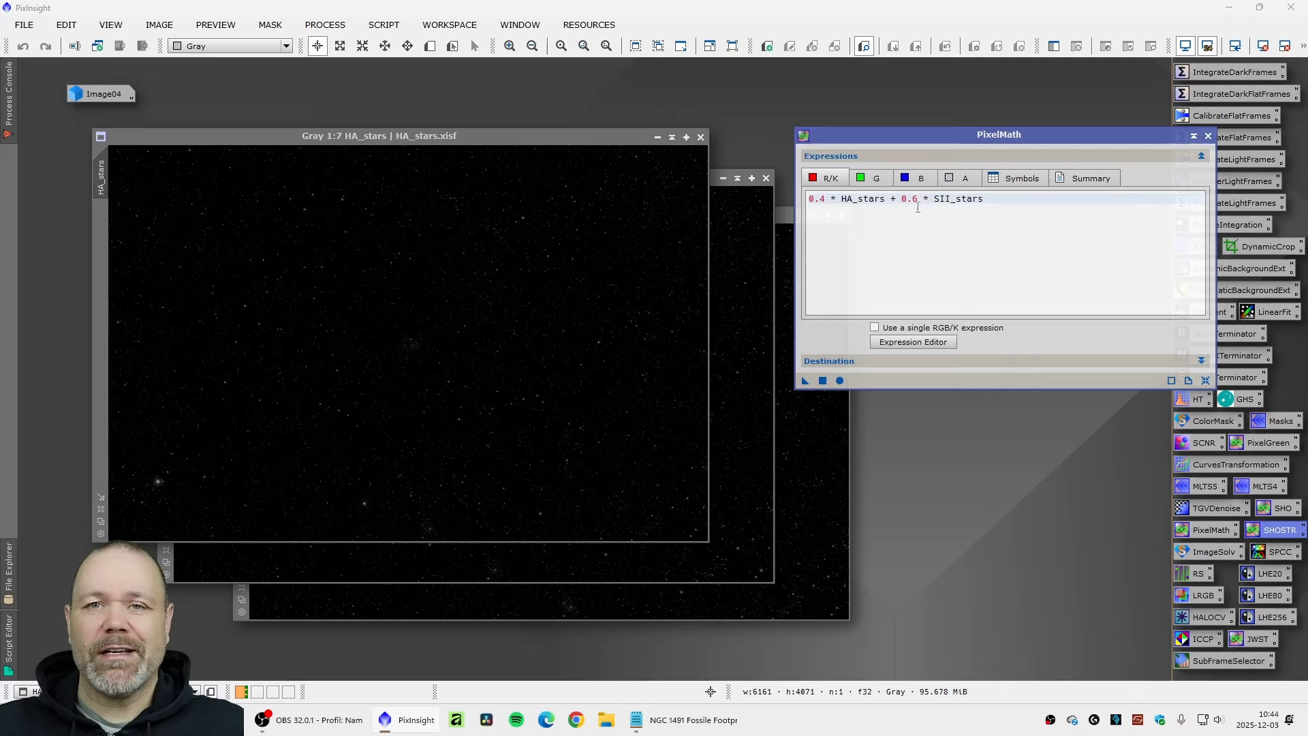
pyautogui.click(878, 183)
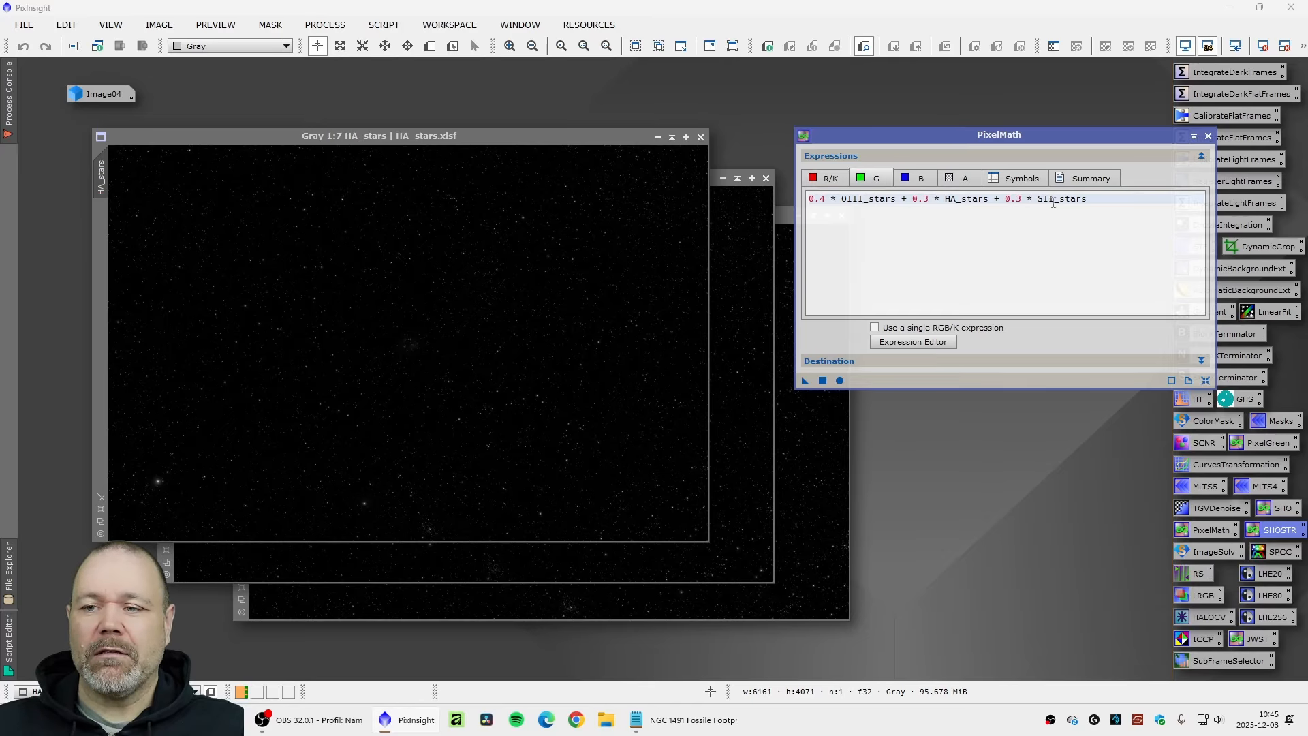
pyautogui.click(909, 179)
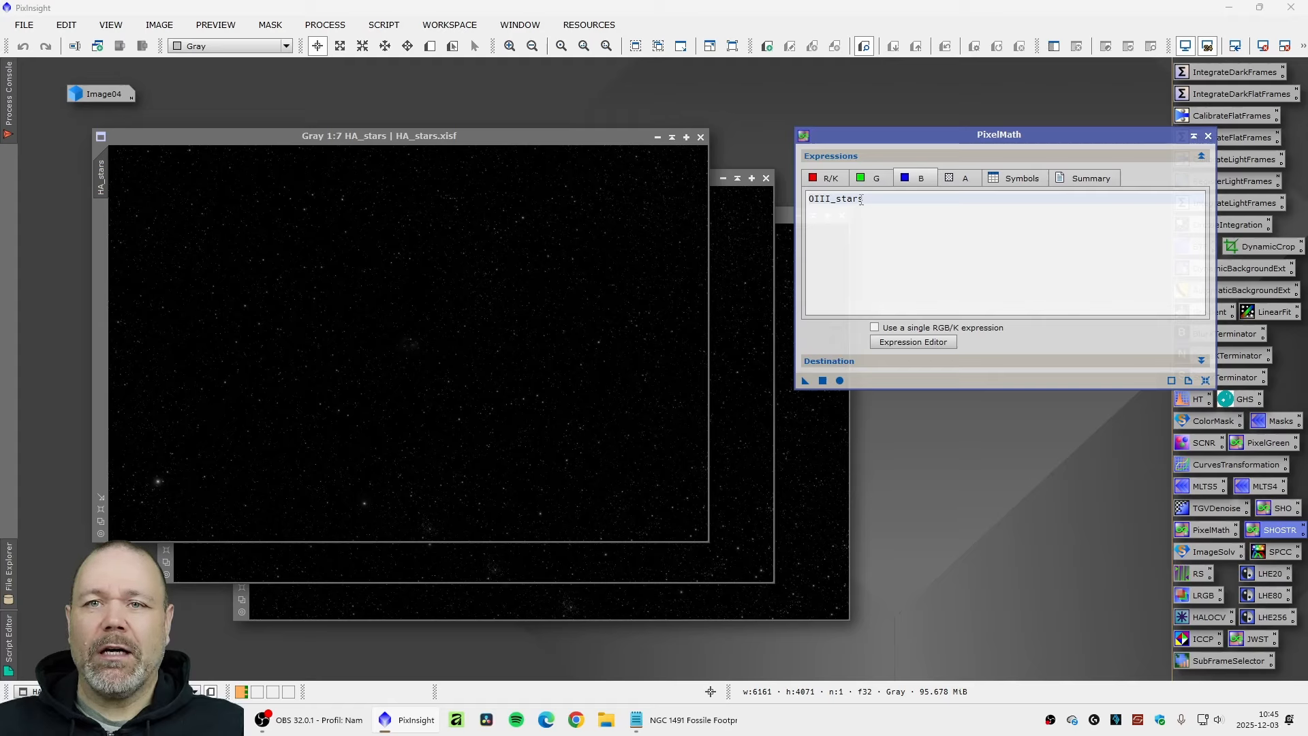
pyautogui.click(872, 178)
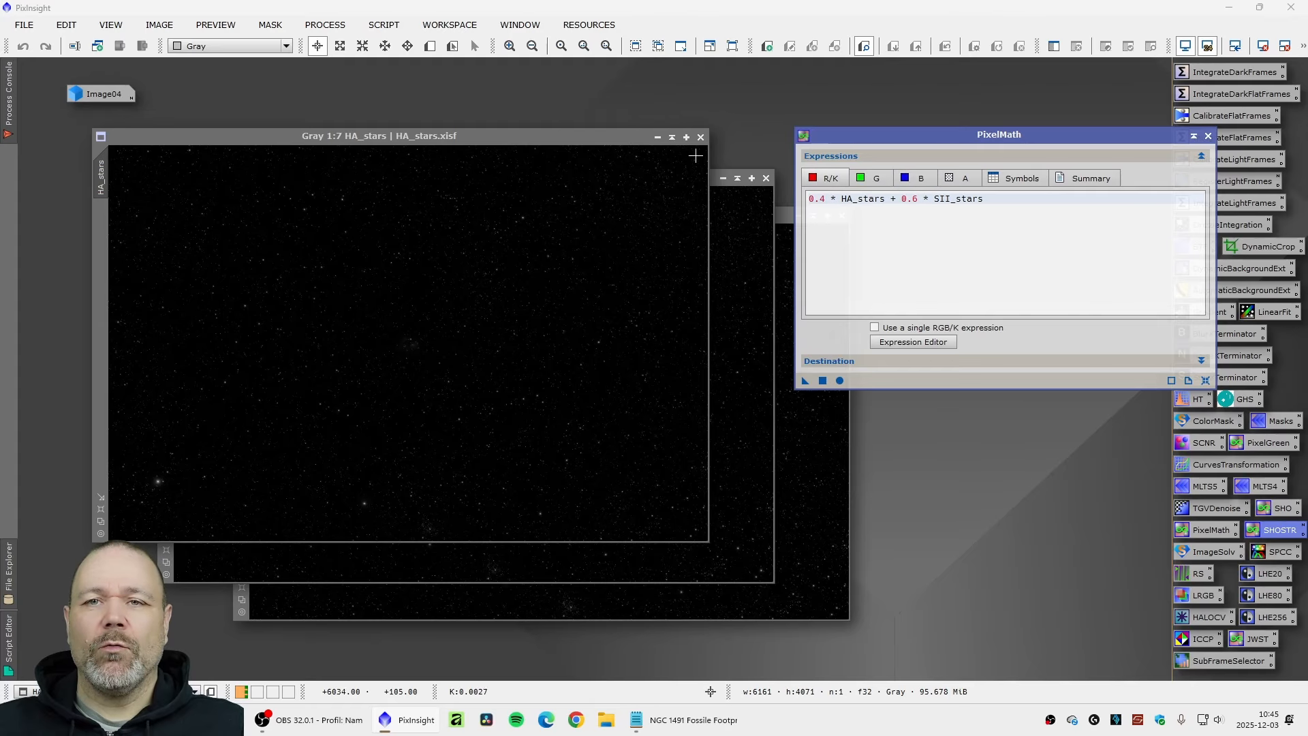
pyautogui.click(823, 380)
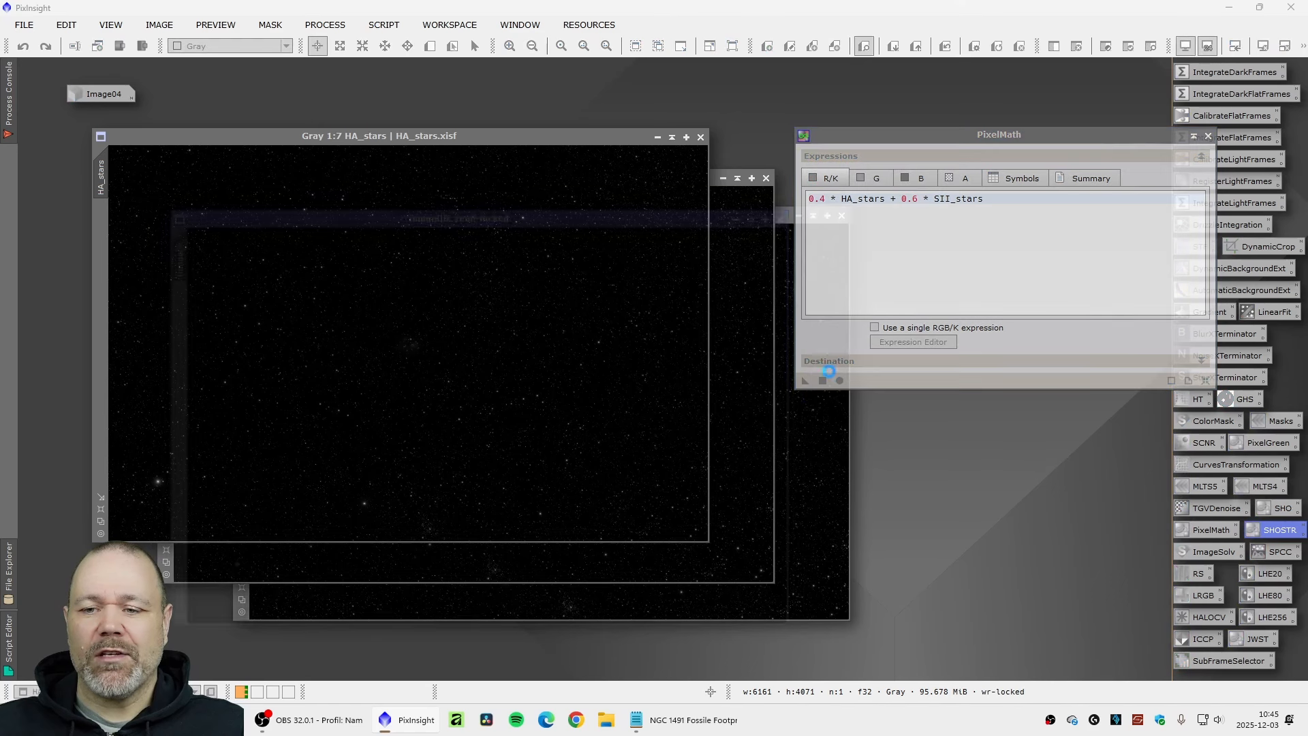
pyautogui.moveTo(545, 216); pyautogui.dragTo(533, 205)
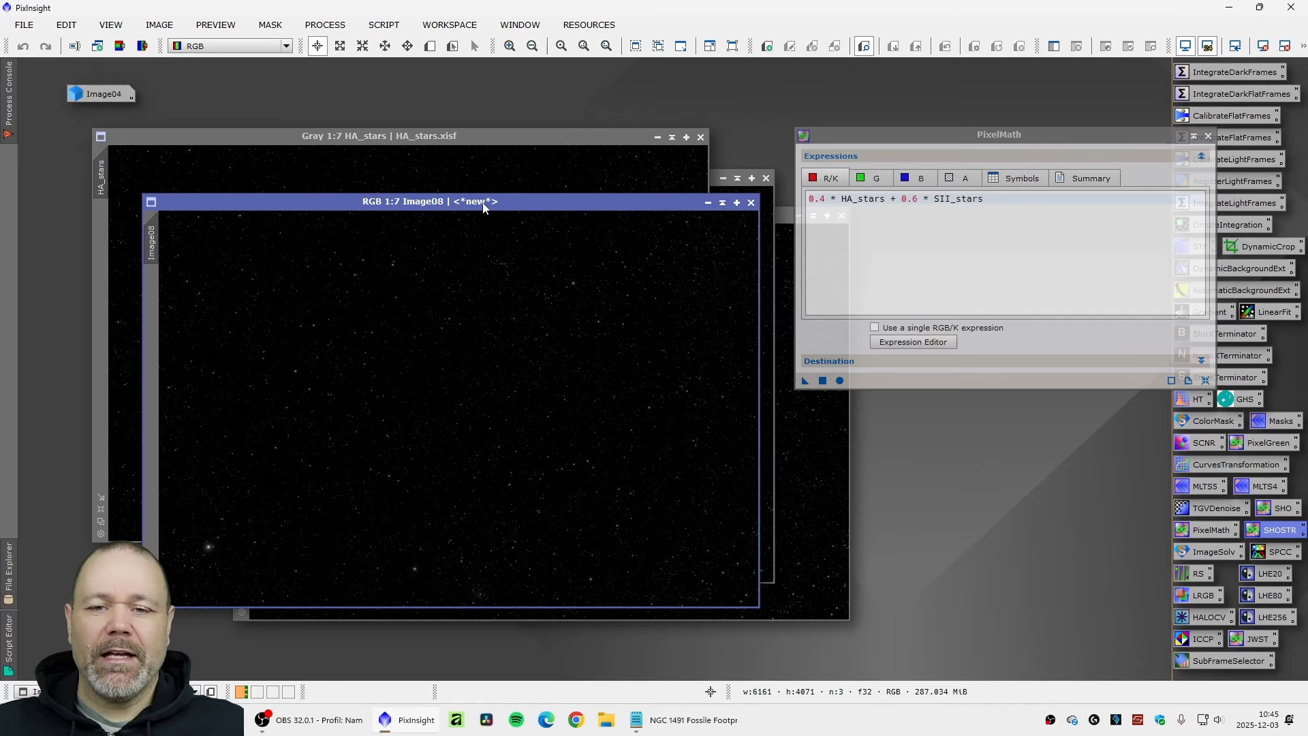
pyautogui.moveTo(482, 201); pyautogui.dragTo(486, 102)
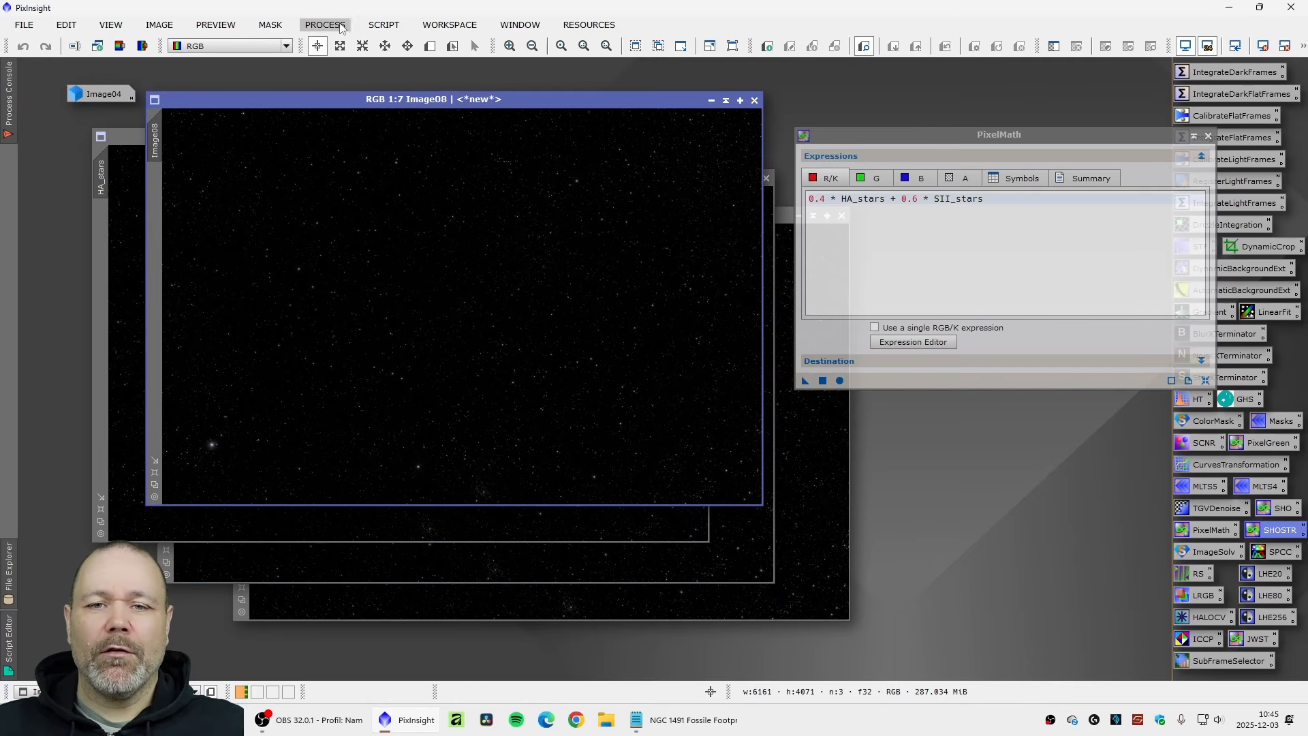
pyautogui.click(384, 25)
pyautogui.moveTo(434, 48)
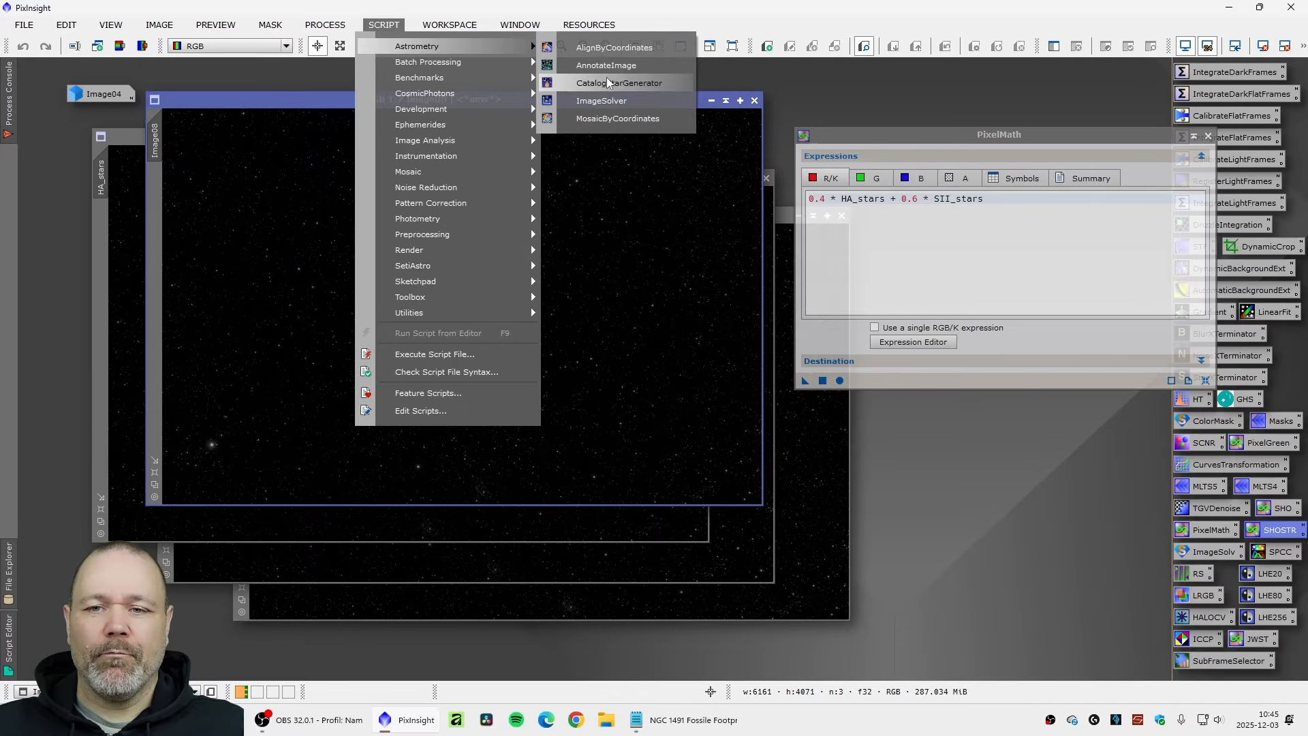
pyautogui.click(303, 96)
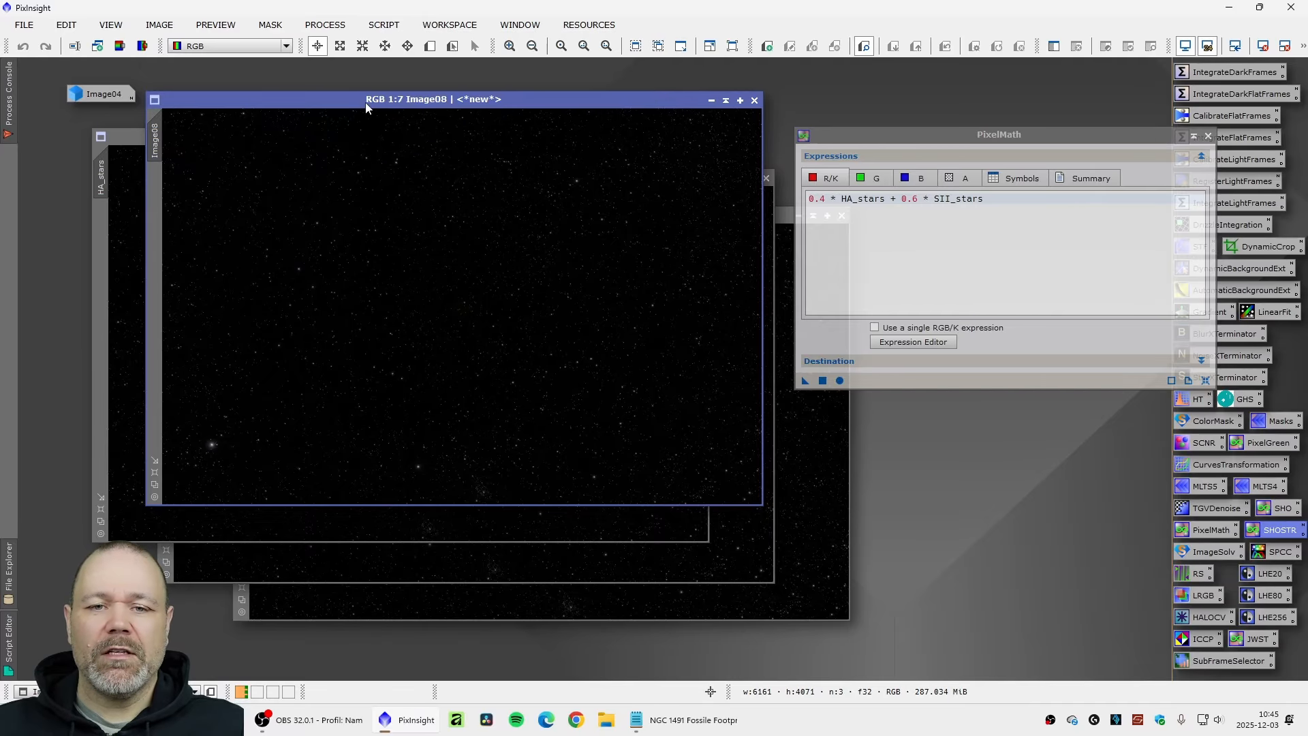
pyautogui.moveTo(366, 102); pyautogui.dragTo(363, 86)
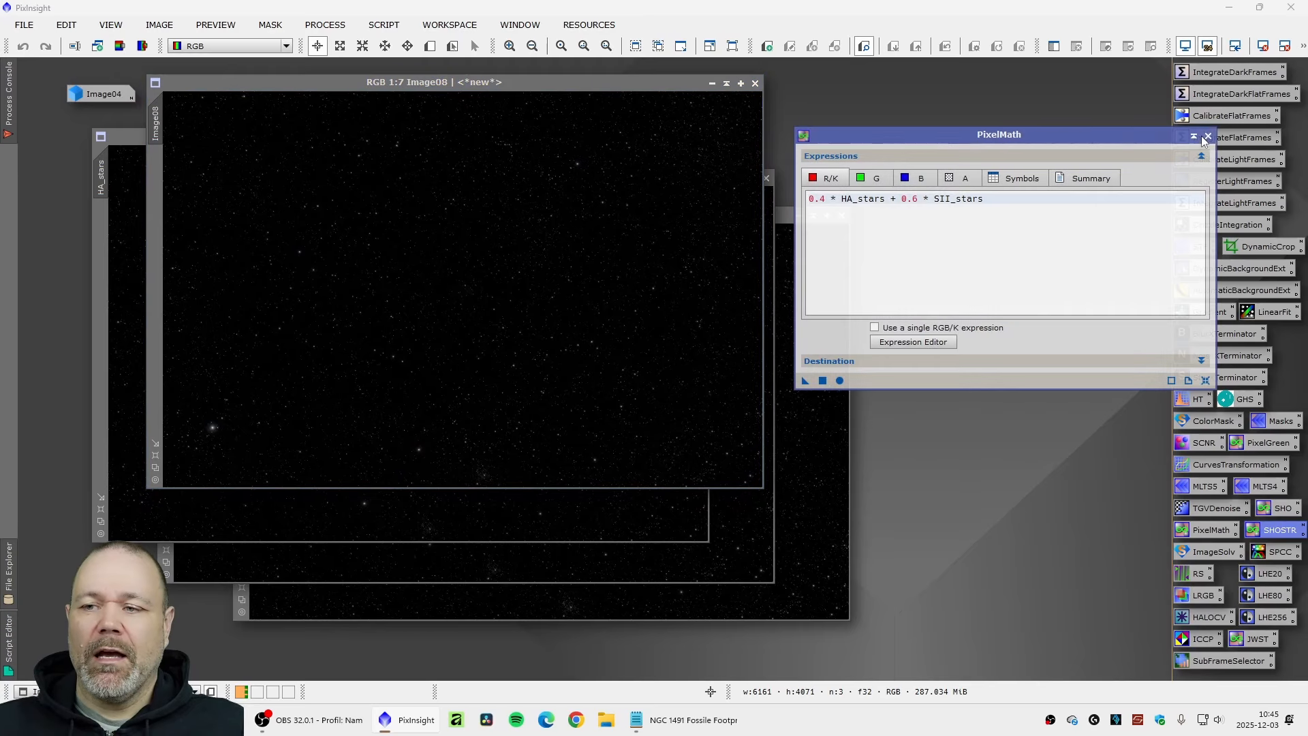
# Step: Close PixelMath and open the SPCC colour calibration process for the combined RGB stars image
pyautogui.click(1209, 136)
pyautogui.moveTo(462, 83); pyautogui.dragTo(491, 84)
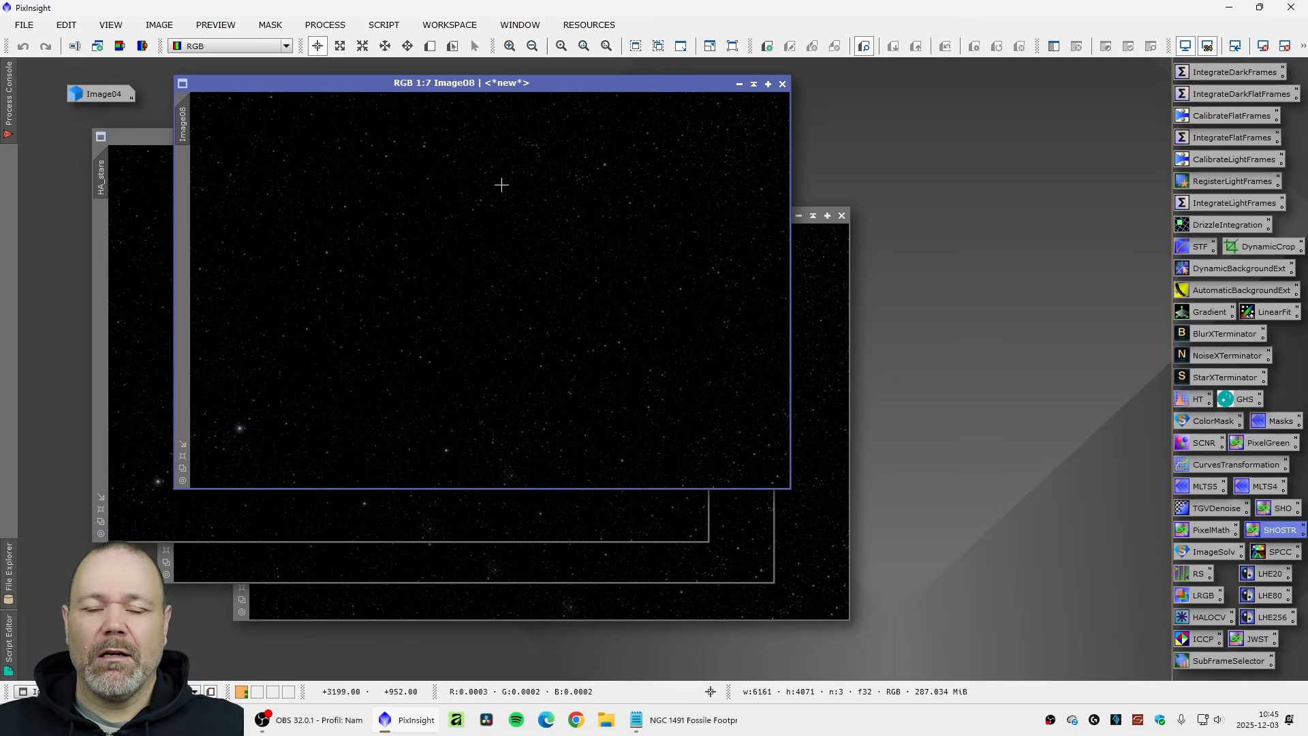
pyautogui.doubleClick(1280, 551)
pyautogui.moveTo(940, 153); pyautogui.dragTo(1027, 134)
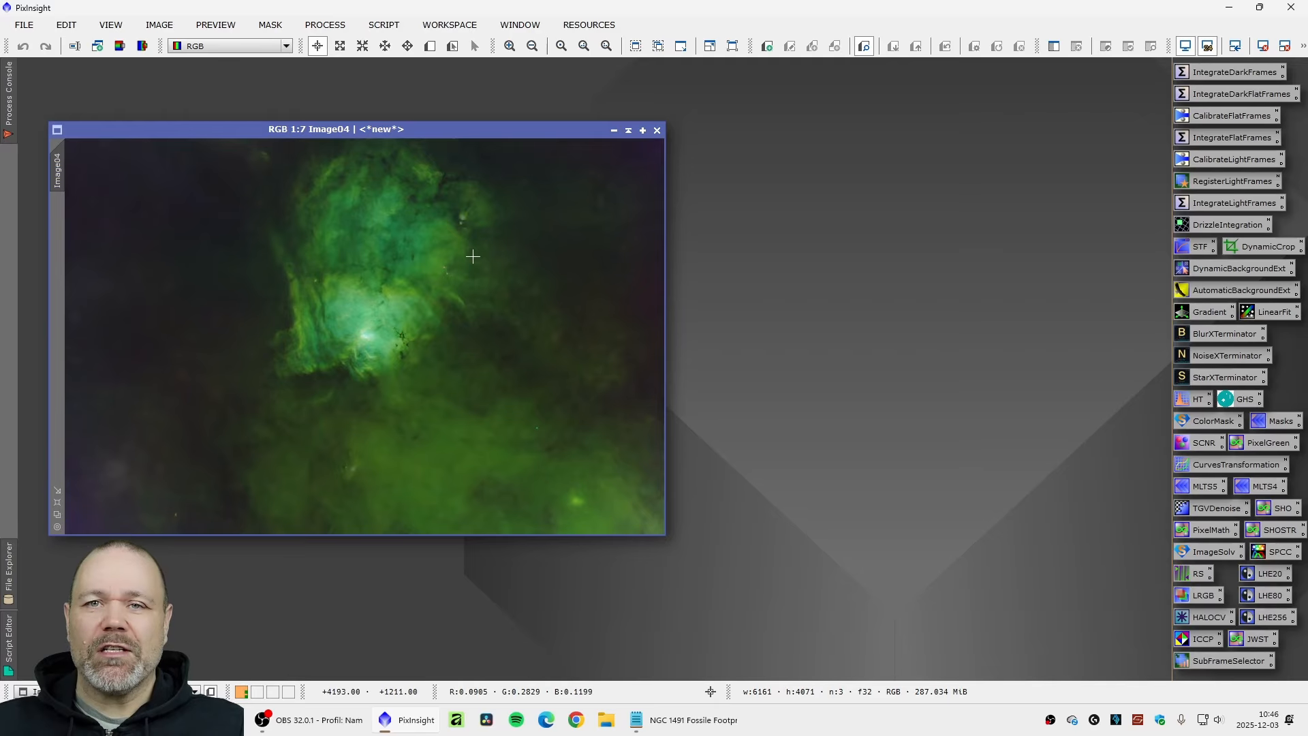
pyautogui.moveTo(383, 129); pyautogui.dragTo(393, 131)
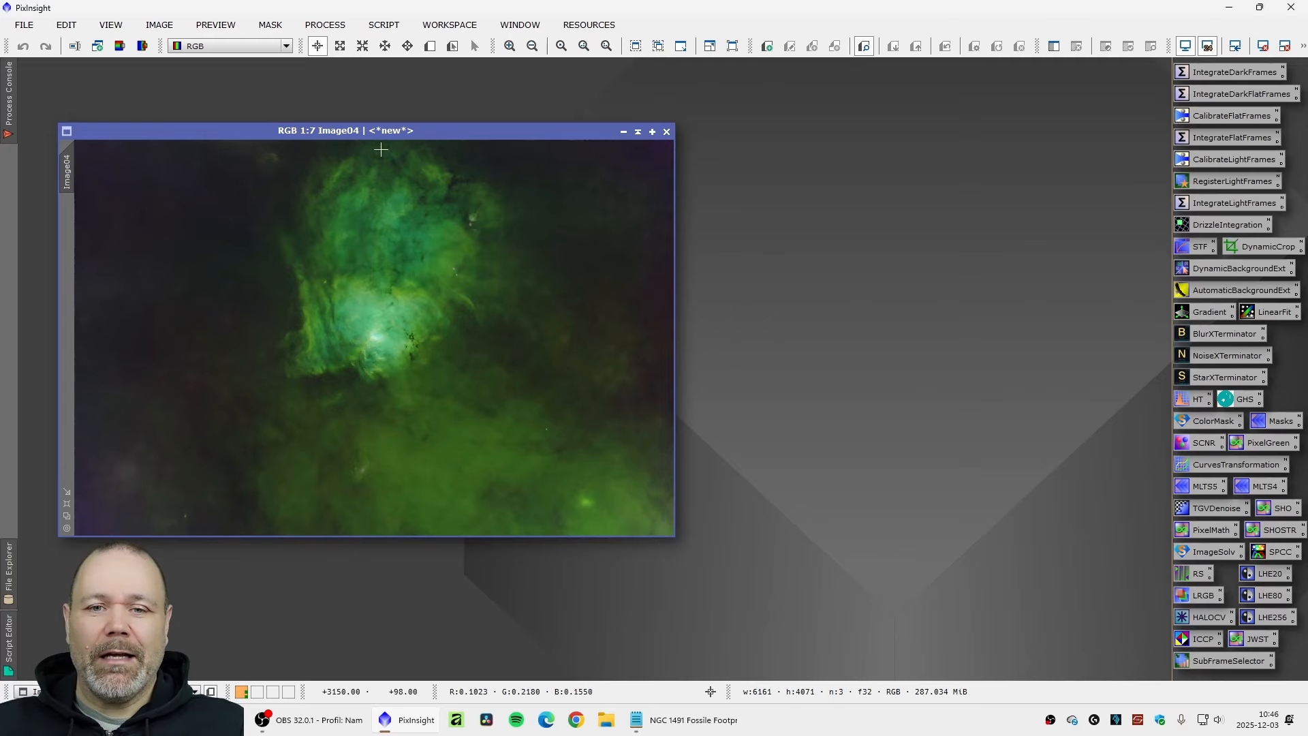
pyautogui.moveTo(380, 131); pyautogui.dragTo(385, 132)
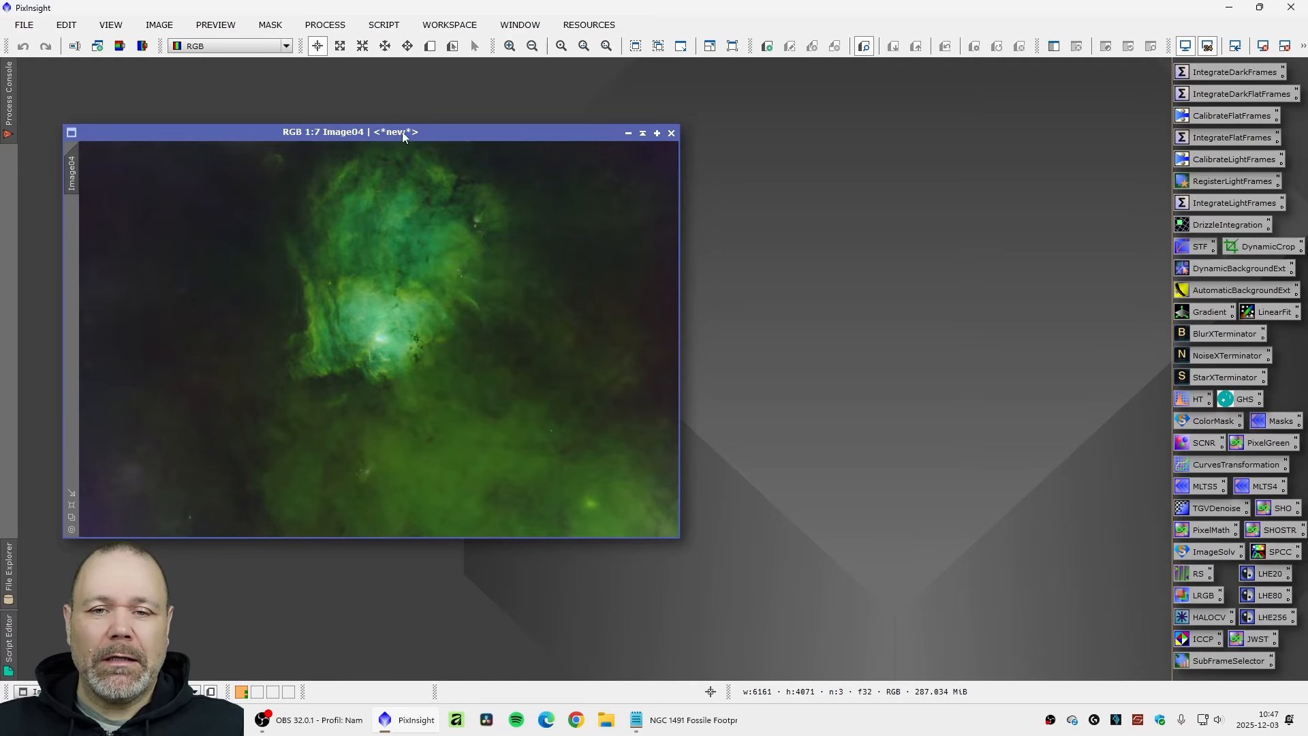
pyautogui.moveTo(407, 131); pyautogui.dragTo(399, 131)
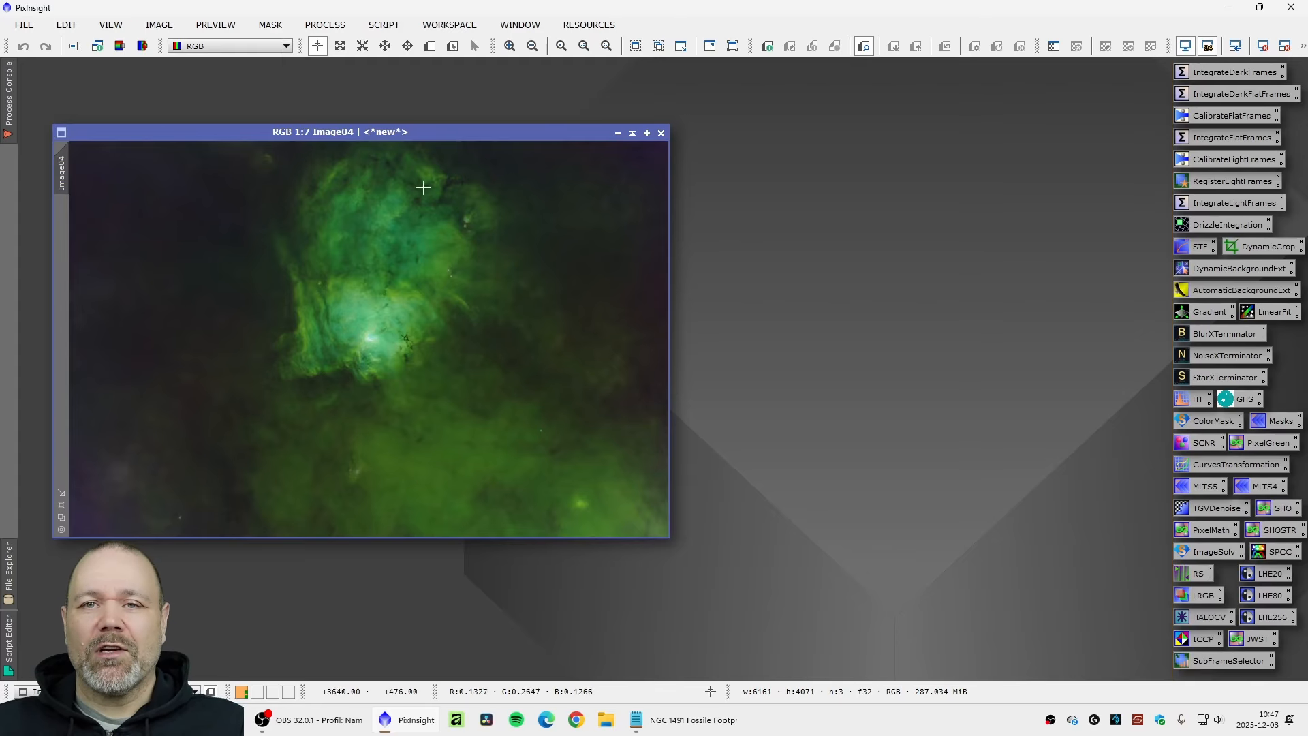
pyautogui.moveTo(384, 135)
pyautogui.mouseDown()
pyautogui.moveTo(407, 137)
pyautogui.moveTo(393, 133)
pyautogui.mouseUp()
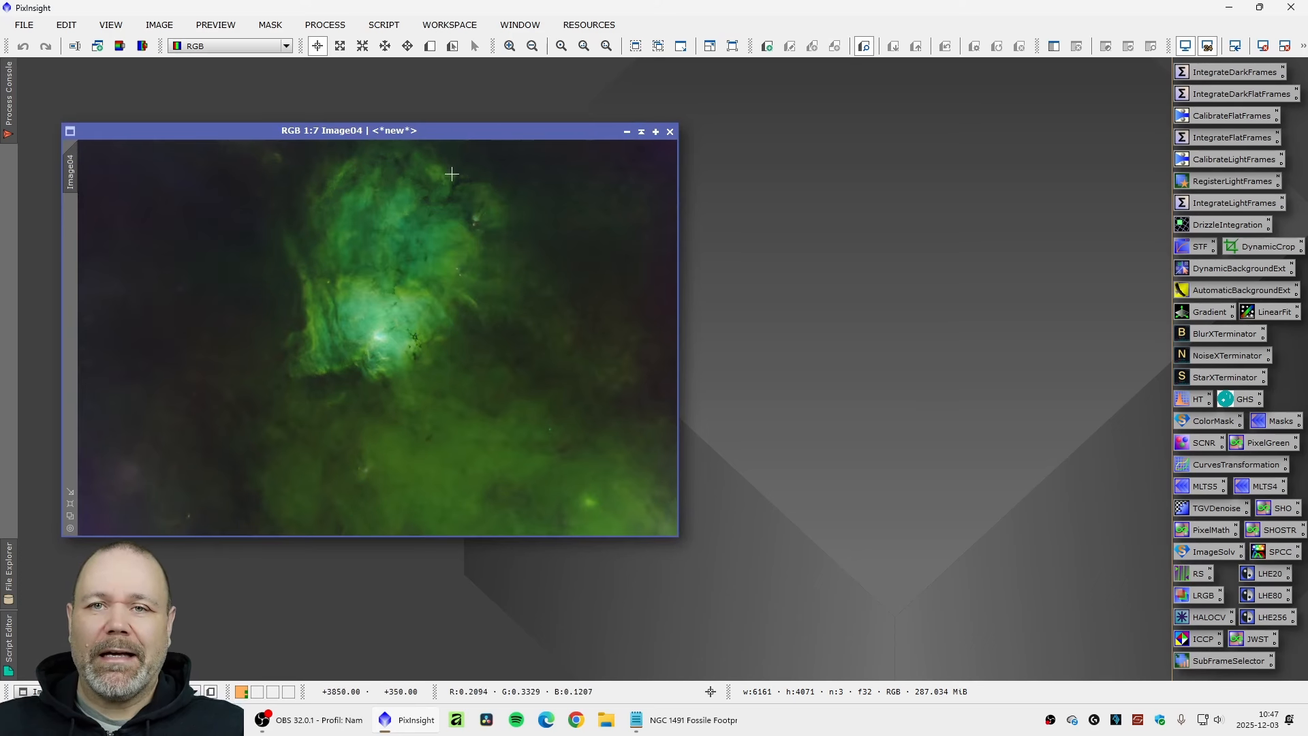
# Step: Create a green chrominance mask from the starless image Image04 with the ColorMask script, with 4 mask blur layers removed
pyautogui.moveTo(433, 133); pyautogui.dragTo(414, 135)
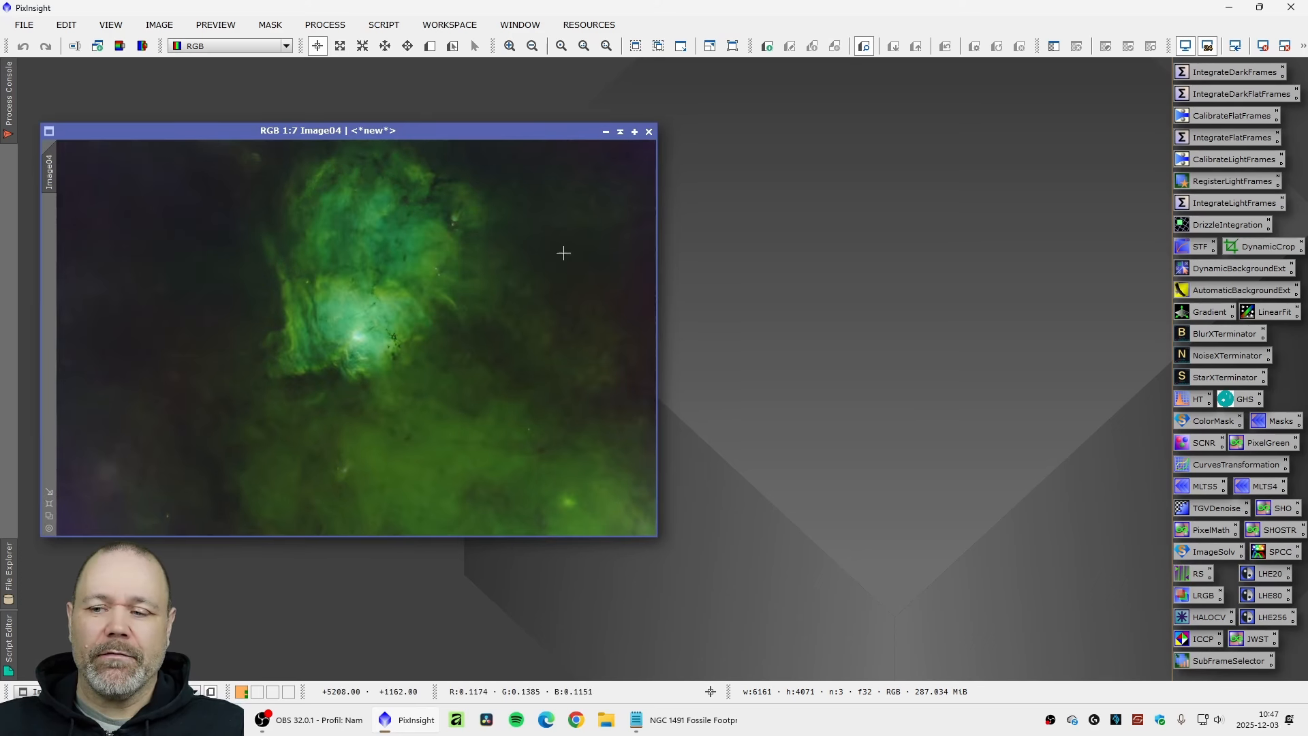
pyautogui.doubleClick(1193, 422)
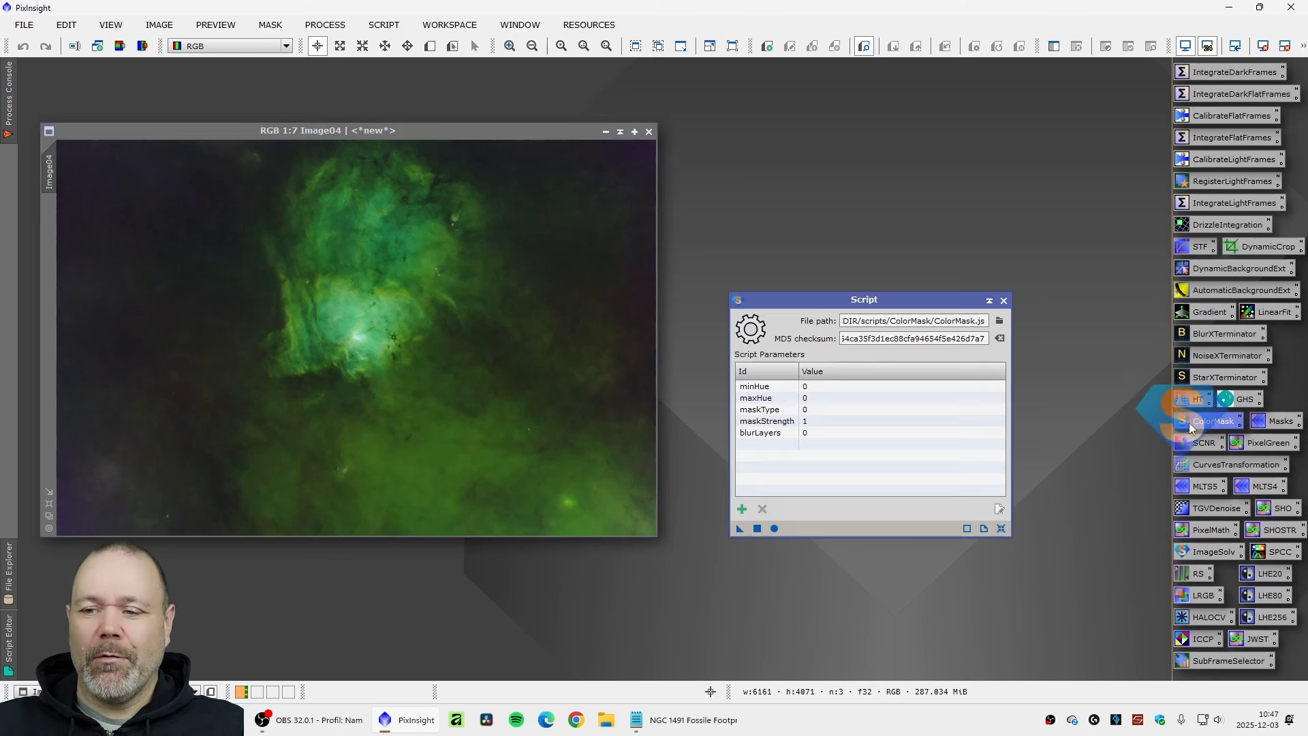
pyautogui.click(775, 529)
pyautogui.click(636, 509)
pyautogui.click(636, 508)
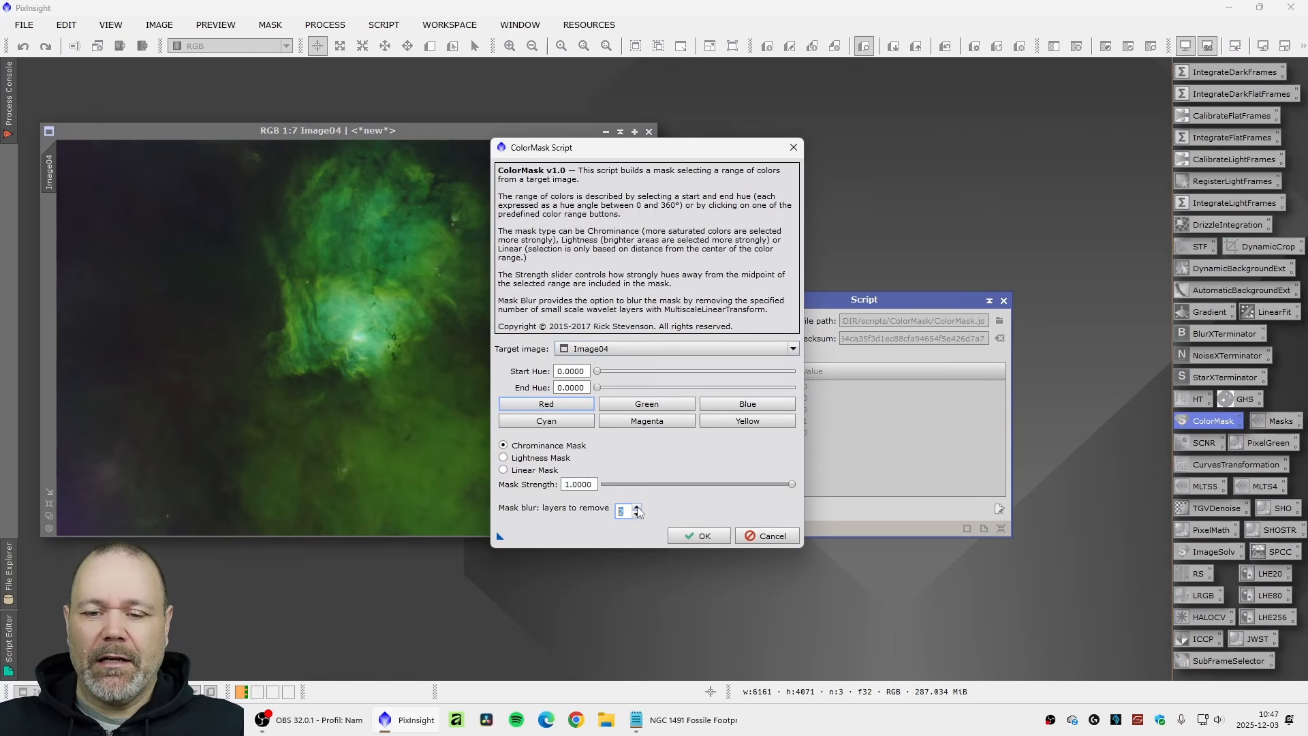
pyautogui.click(637, 508)
pyautogui.click(636, 508)
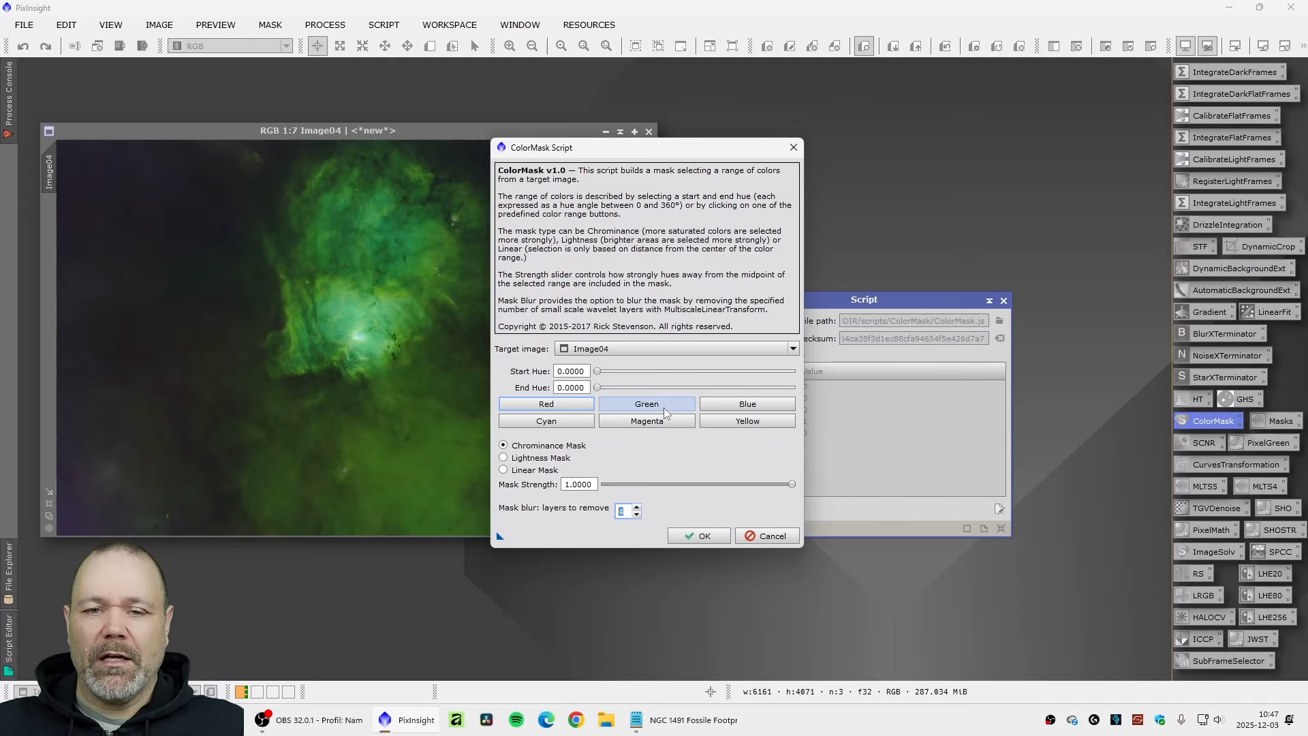
pyautogui.click(665, 409)
pyautogui.click(700, 535)
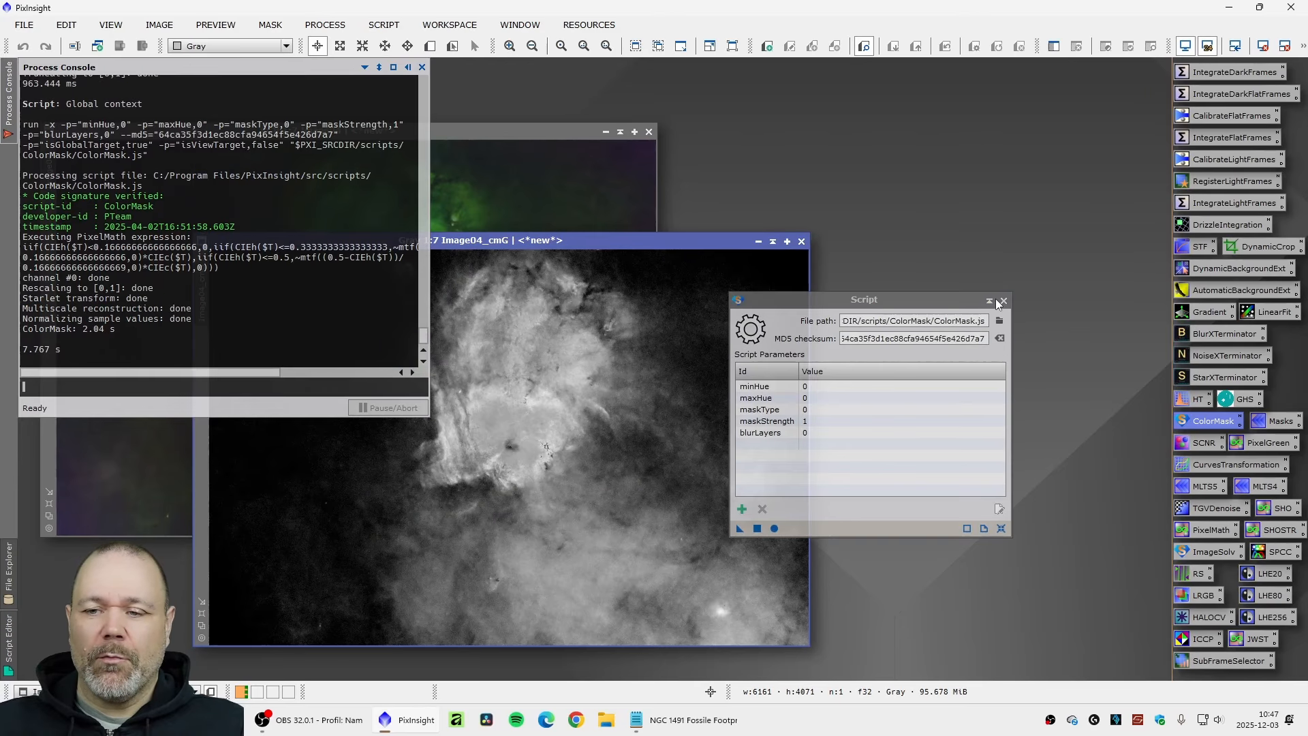
pyautogui.click(1002, 301)
# Step: Blur the green mask Image04_cmG with Convolution at a StdDev of 20 and tuck the process window away
pyautogui.moveTo(564, 246); pyautogui.dragTo(597, 222)
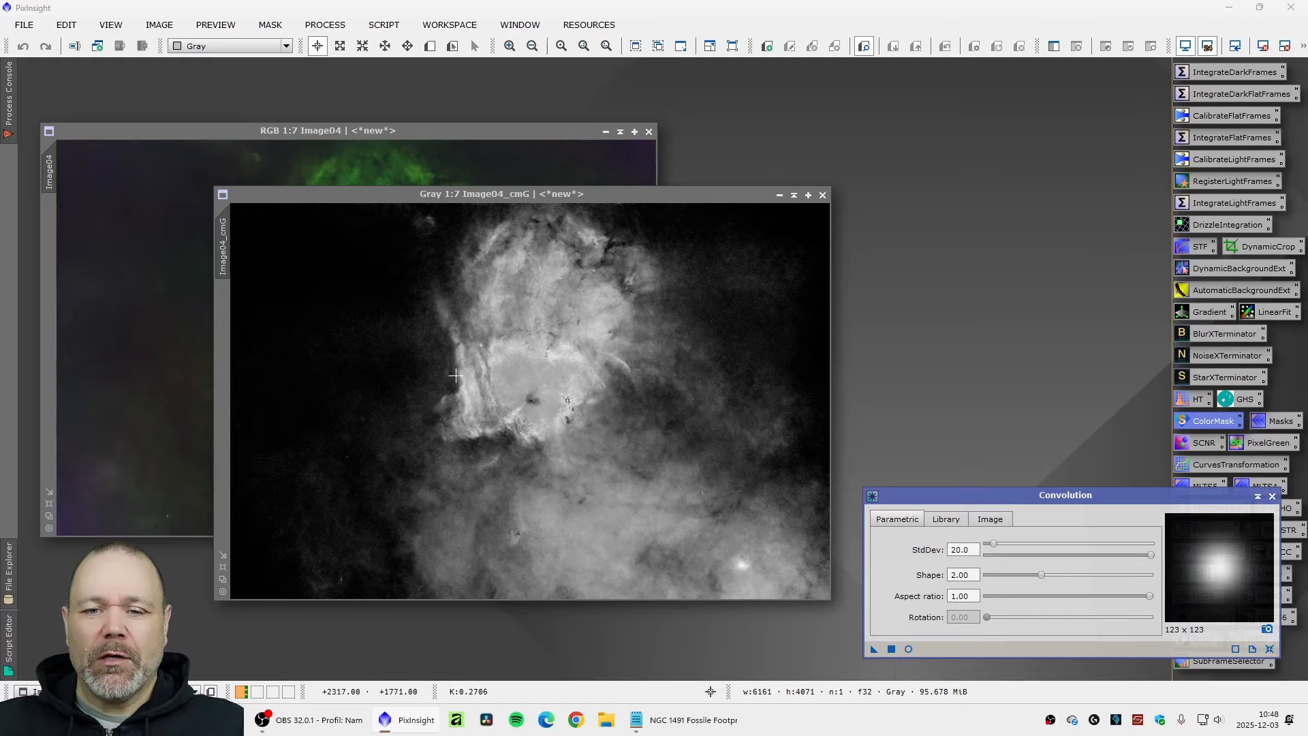
pyautogui.click(874, 650)
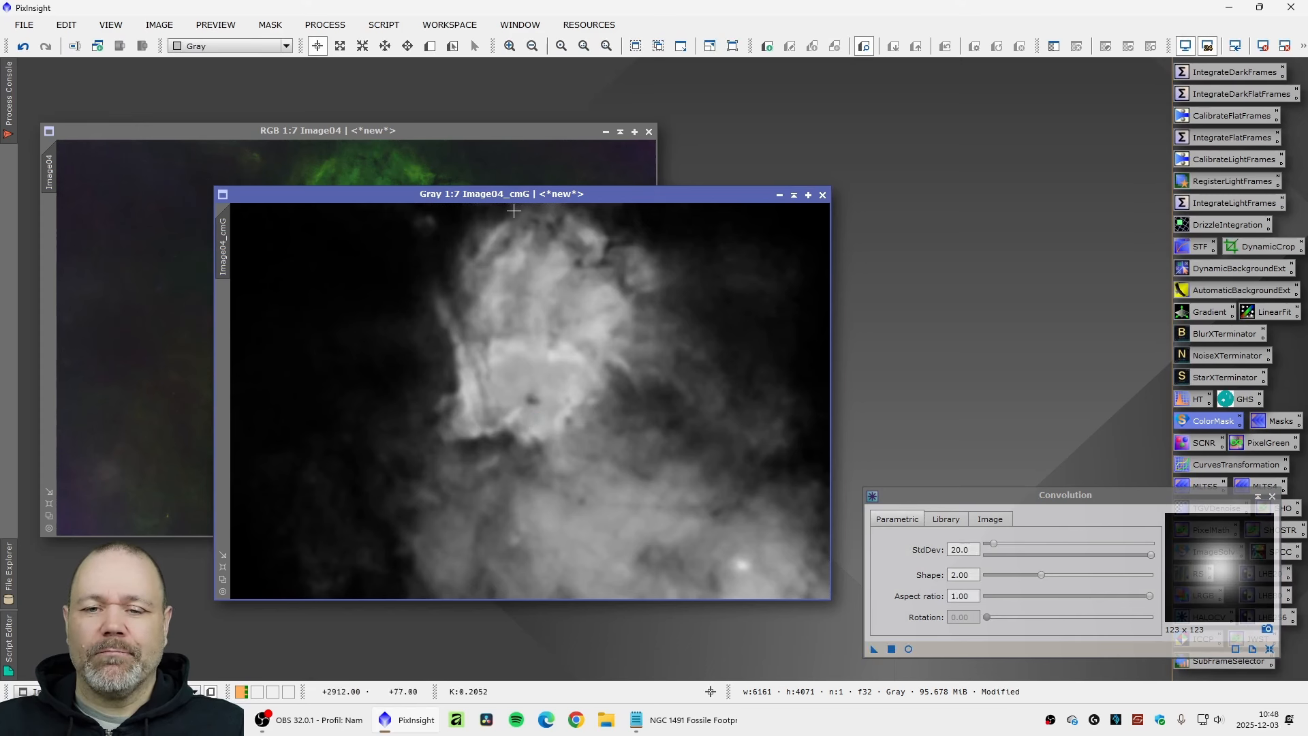
pyautogui.click(1259, 496)
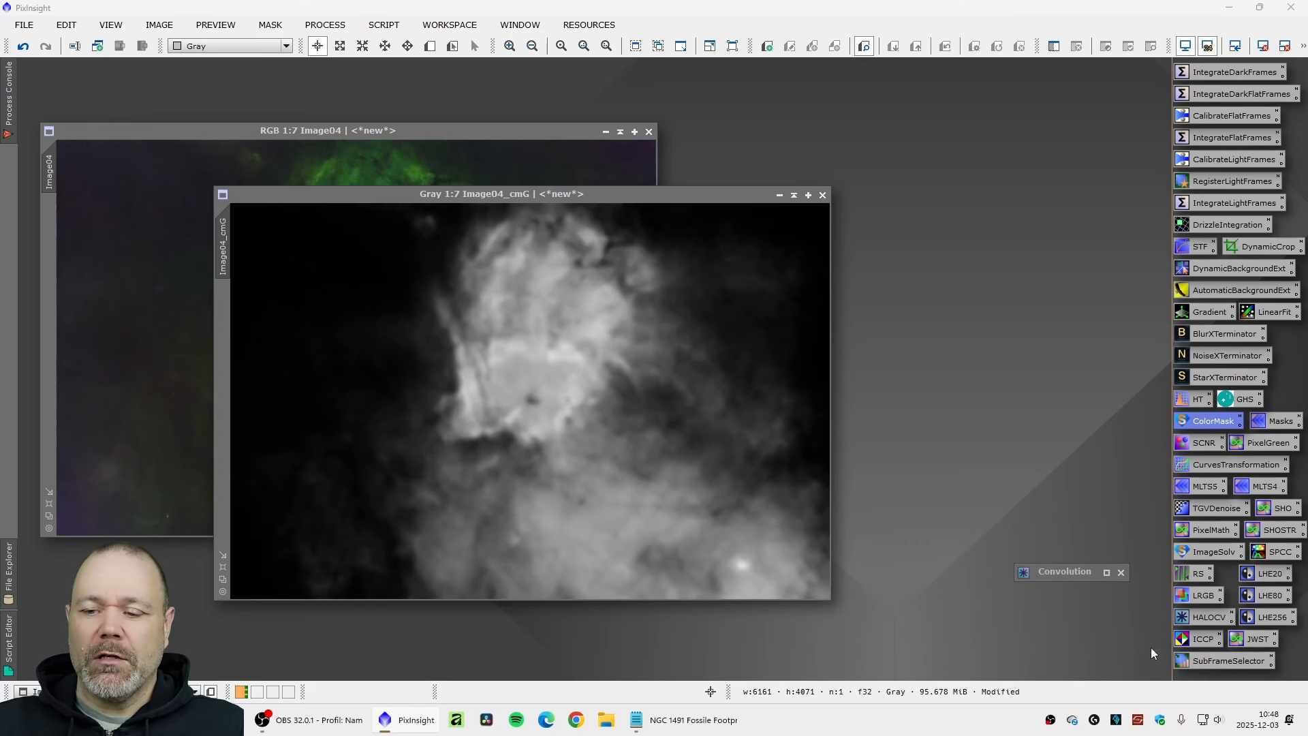
pyautogui.moveTo(1074, 576); pyautogui.dragTo(1107, 665)
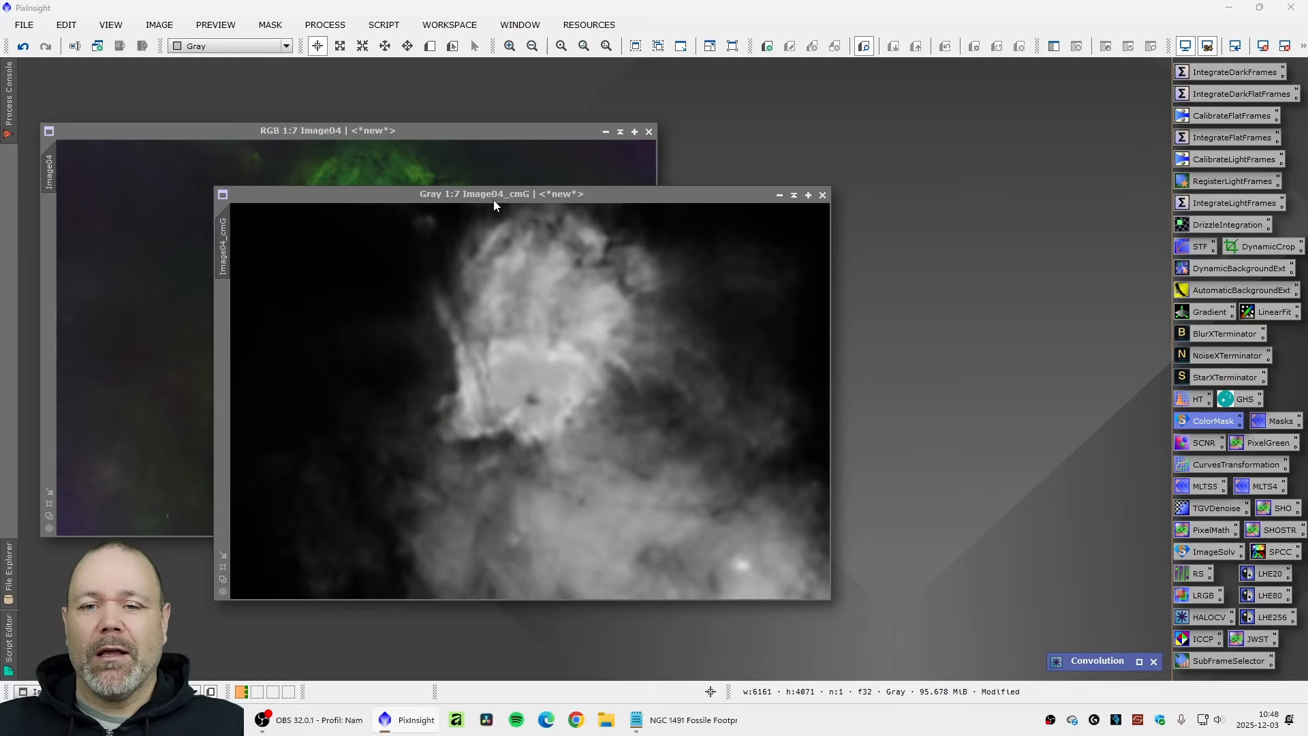
# Step: Apply Image04_cmG as a mask to Image04, iconize the mask image and hide the mask overlay
pyautogui.moveTo(497, 195); pyautogui.dragTo(788, 201)
pyautogui.moveTo(518, 256); pyautogui.dragTo(49, 292)
pyautogui.click(1071, 201)
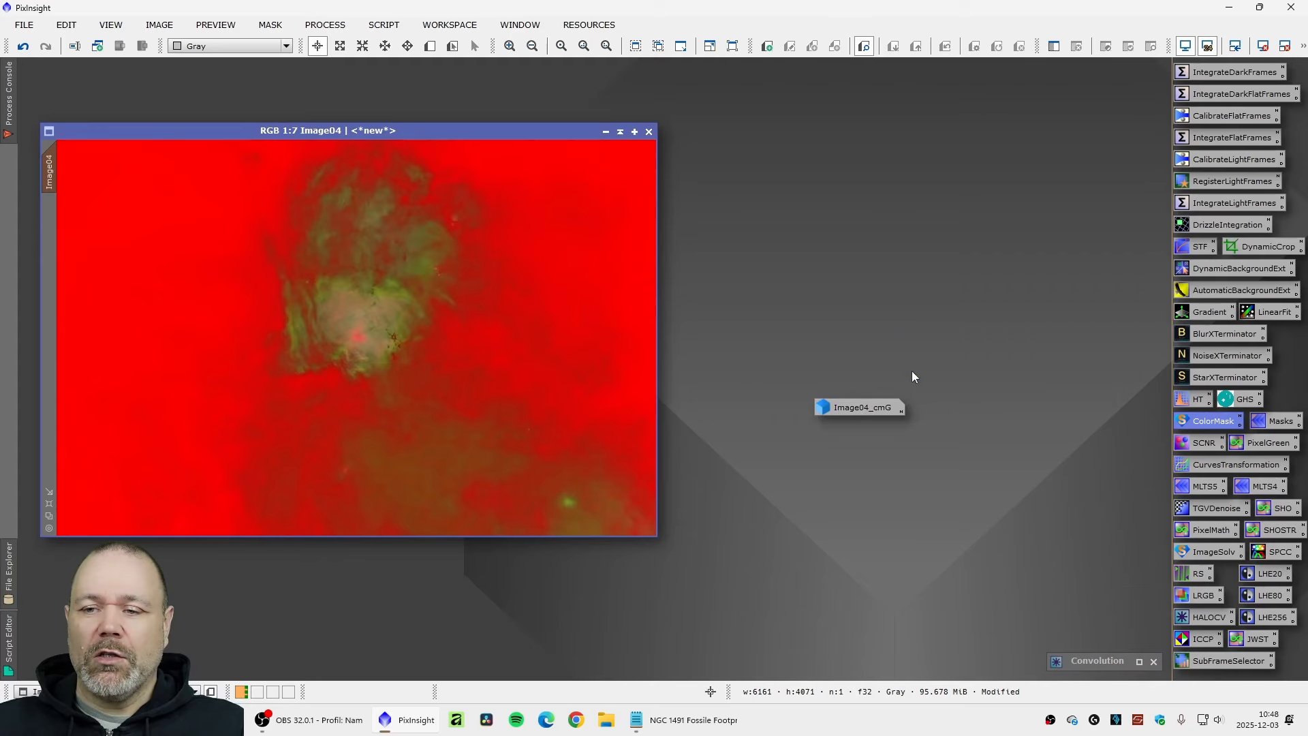
pyautogui.moveTo(879, 407); pyautogui.dragTo(1111, 83)
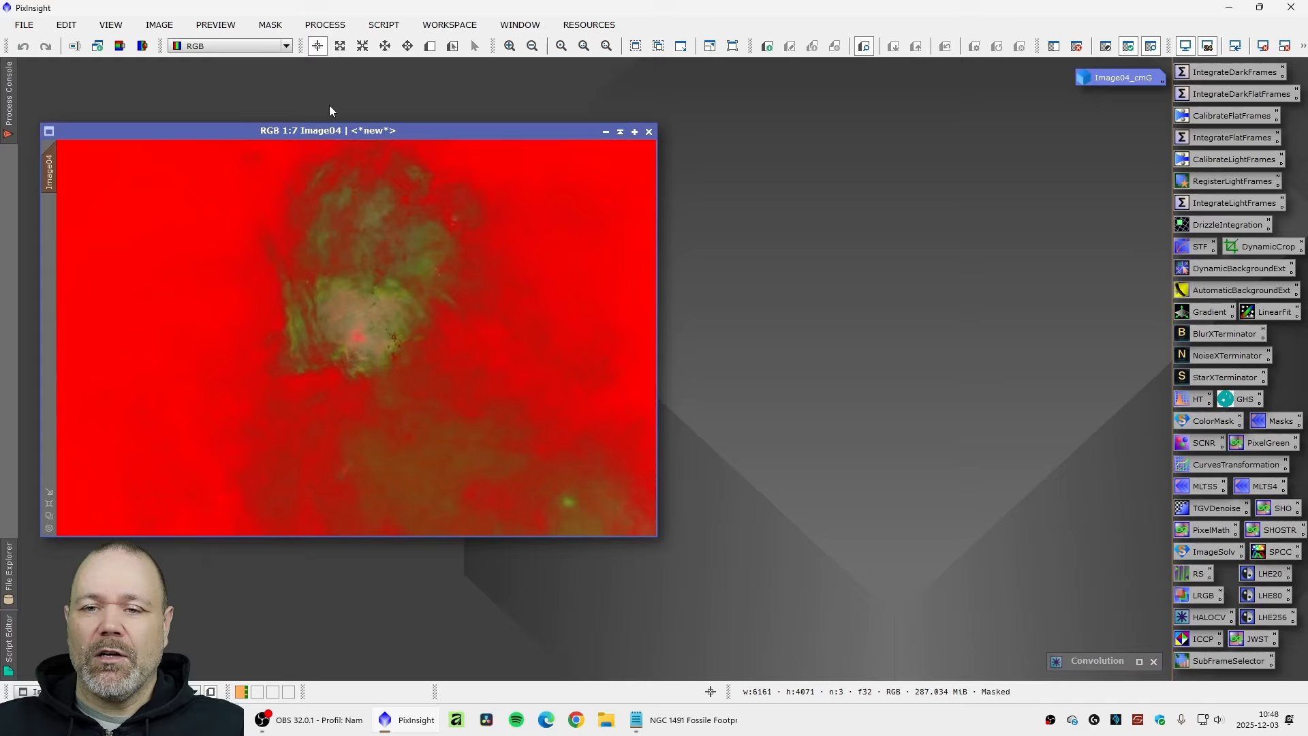
pyautogui.click(270, 25)
pyautogui.click(281, 123)
pyautogui.moveTo(281, 132)
pyautogui.mouseDown()
pyautogui.moveTo(301, 132)
pyautogui.moveTo(285, 128)
pyautogui.mouseUp()
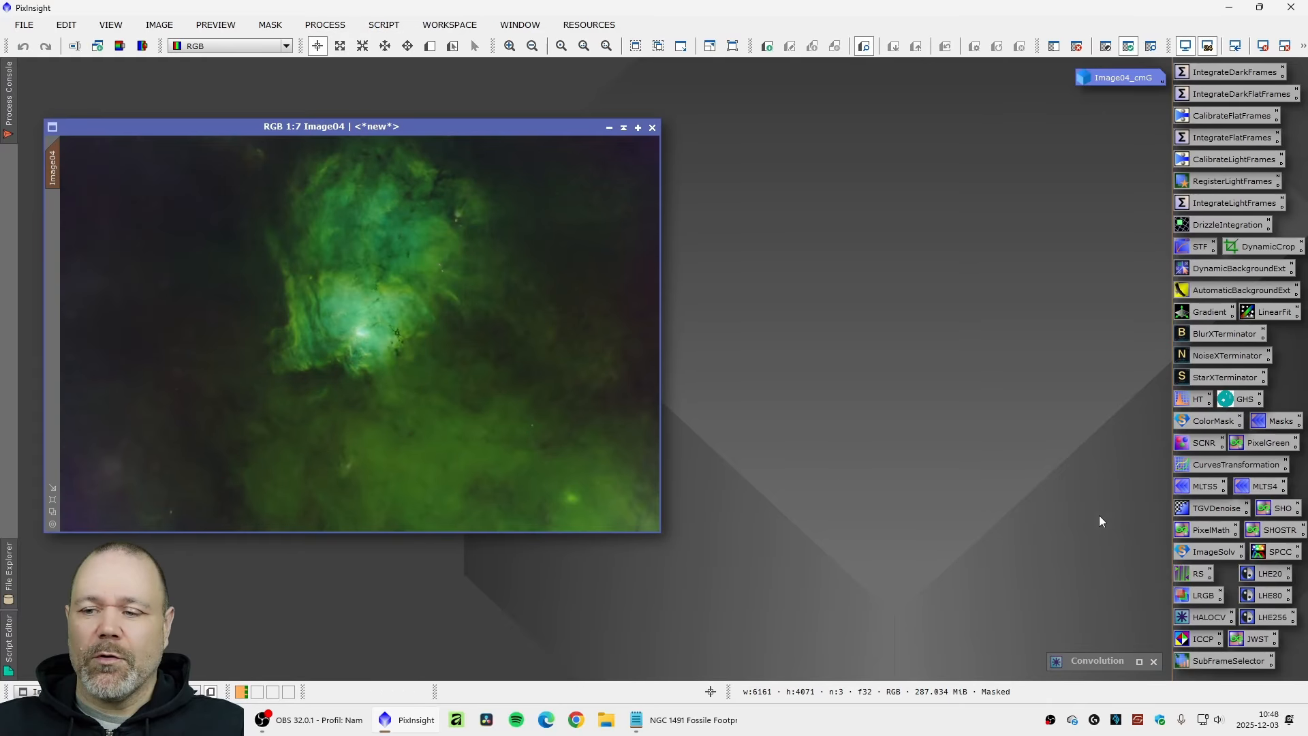
# Step: Try reducing the green channel of the masked image with a CurvesTransformation curve in the real-time preview, and close both without applying
pyautogui.click(1194, 464)
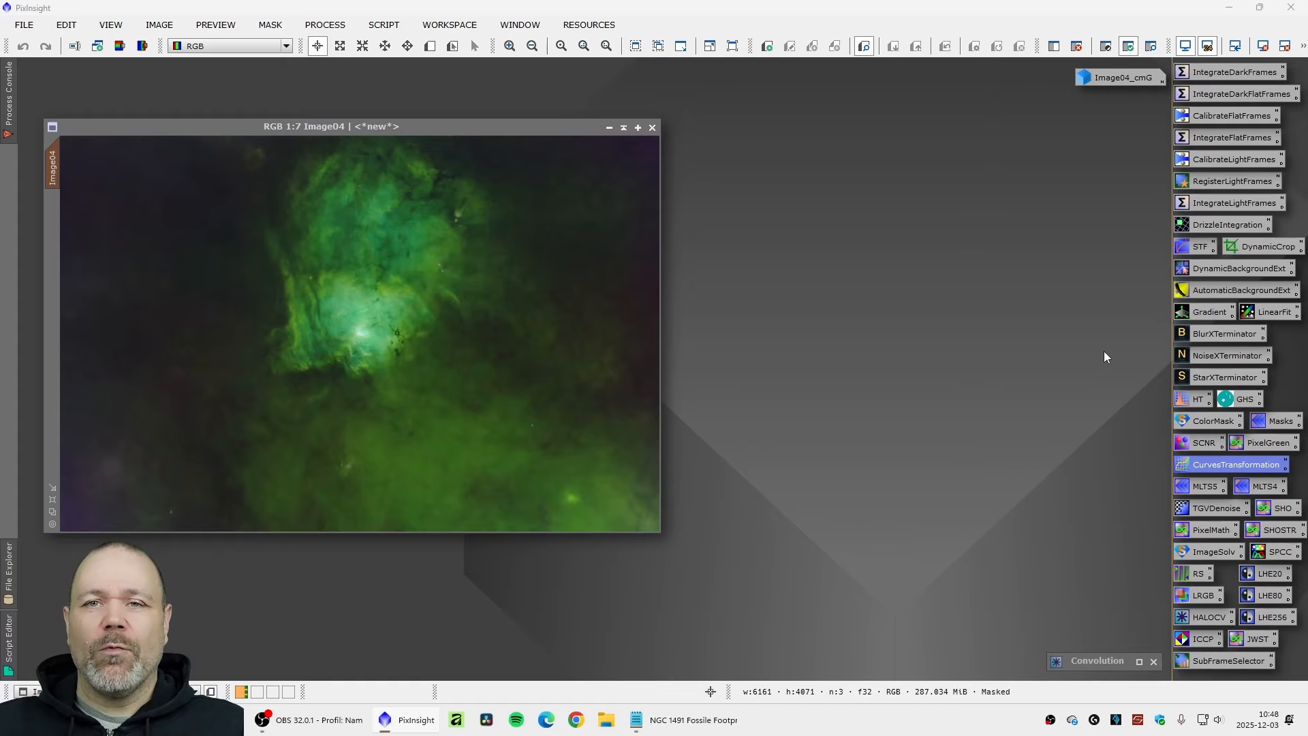
pyautogui.doubleClick(1217, 465)
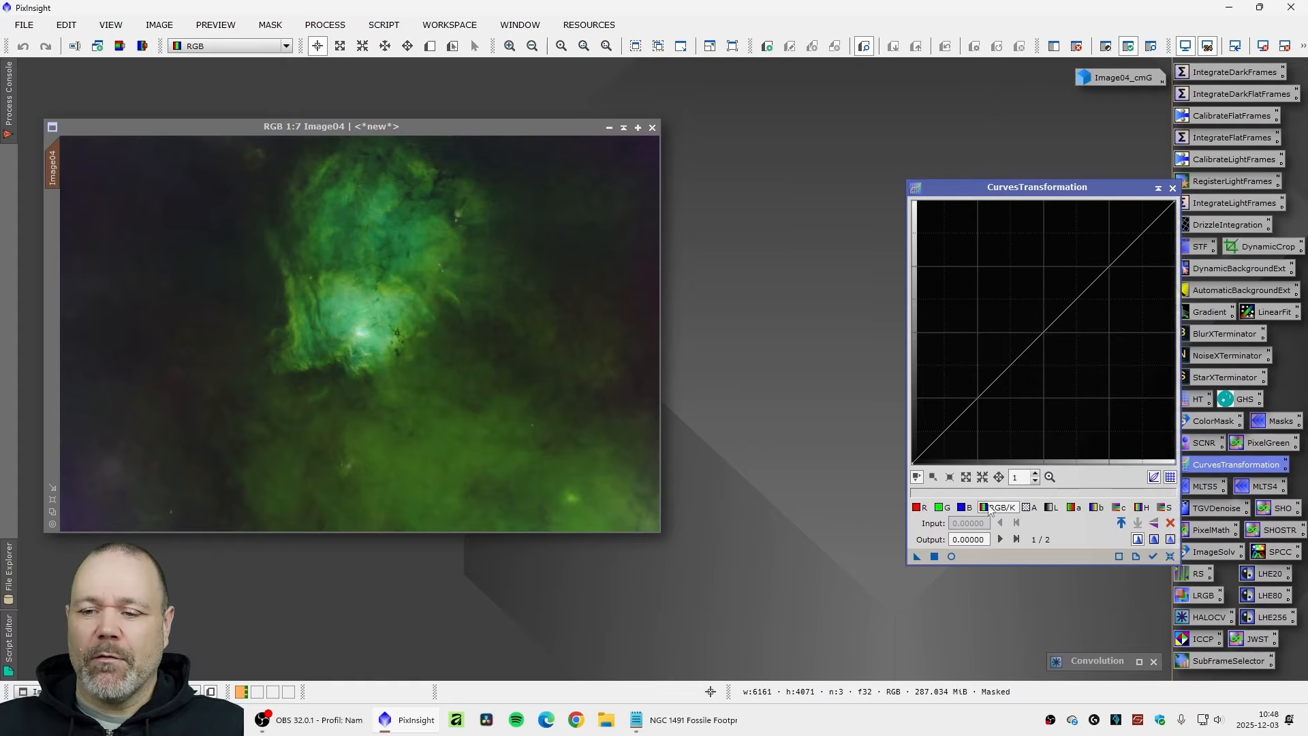
pyautogui.click(951, 557)
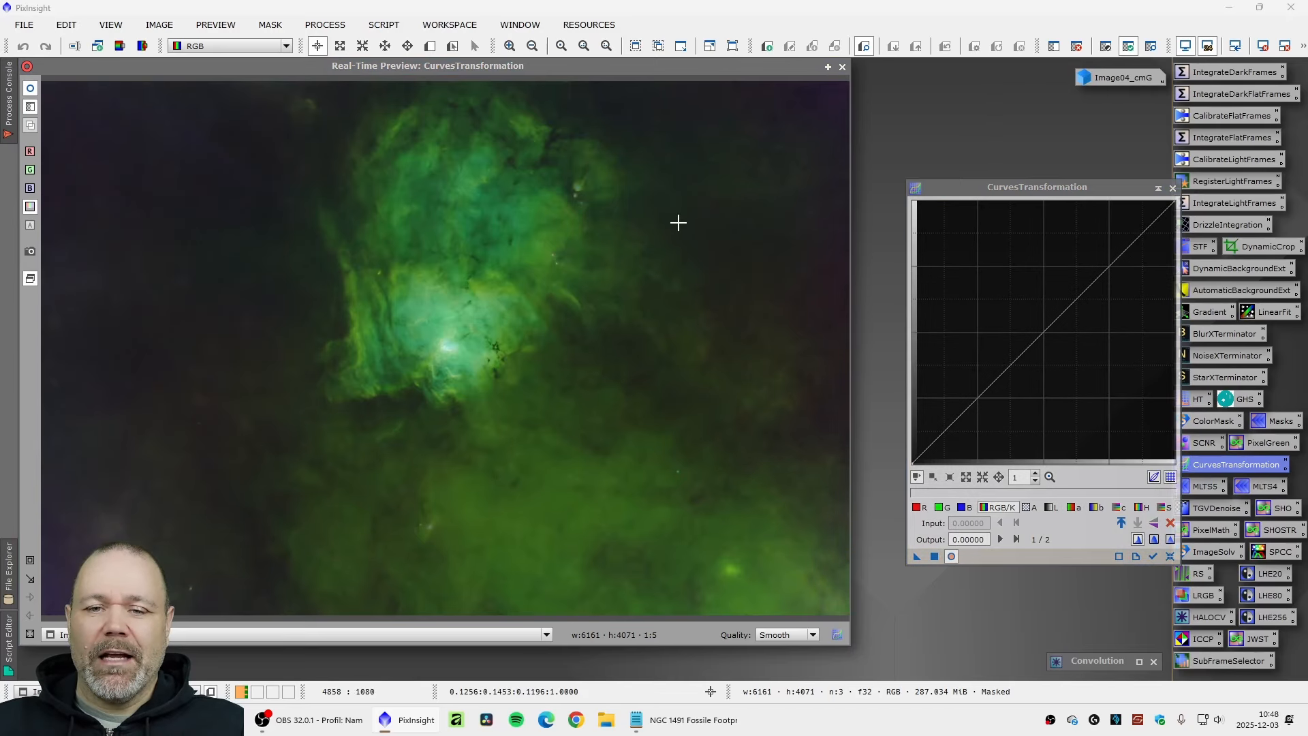
pyautogui.click(941, 507)
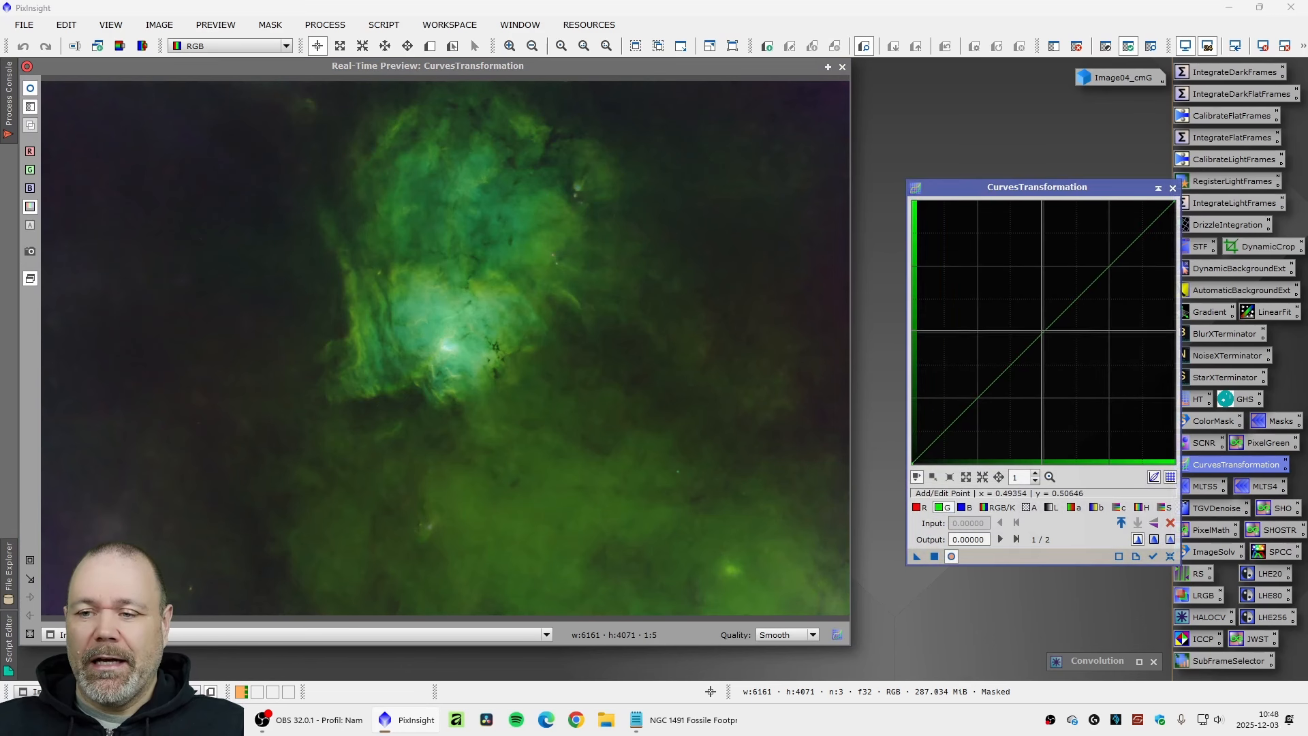
pyautogui.click(1050, 341)
pyautogui.moveTo(1051, 341)
pyautogui.mouseDown()
pyautogui.moveTo(1077, 364)
pyautogui.moveTo(1062, 346)
pyautogui.mouseUp()
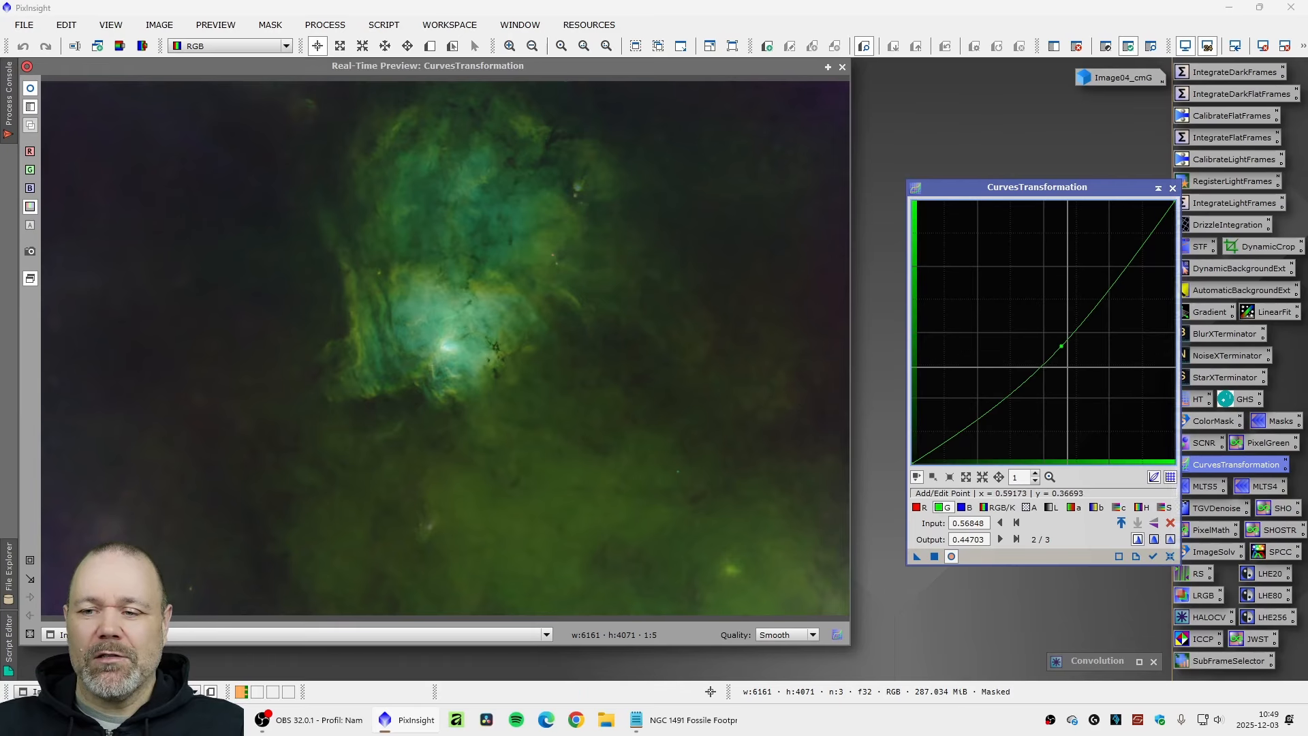
pyautogui.moveTo(1061, 345); pyautogui.dragTo(1091, 372)
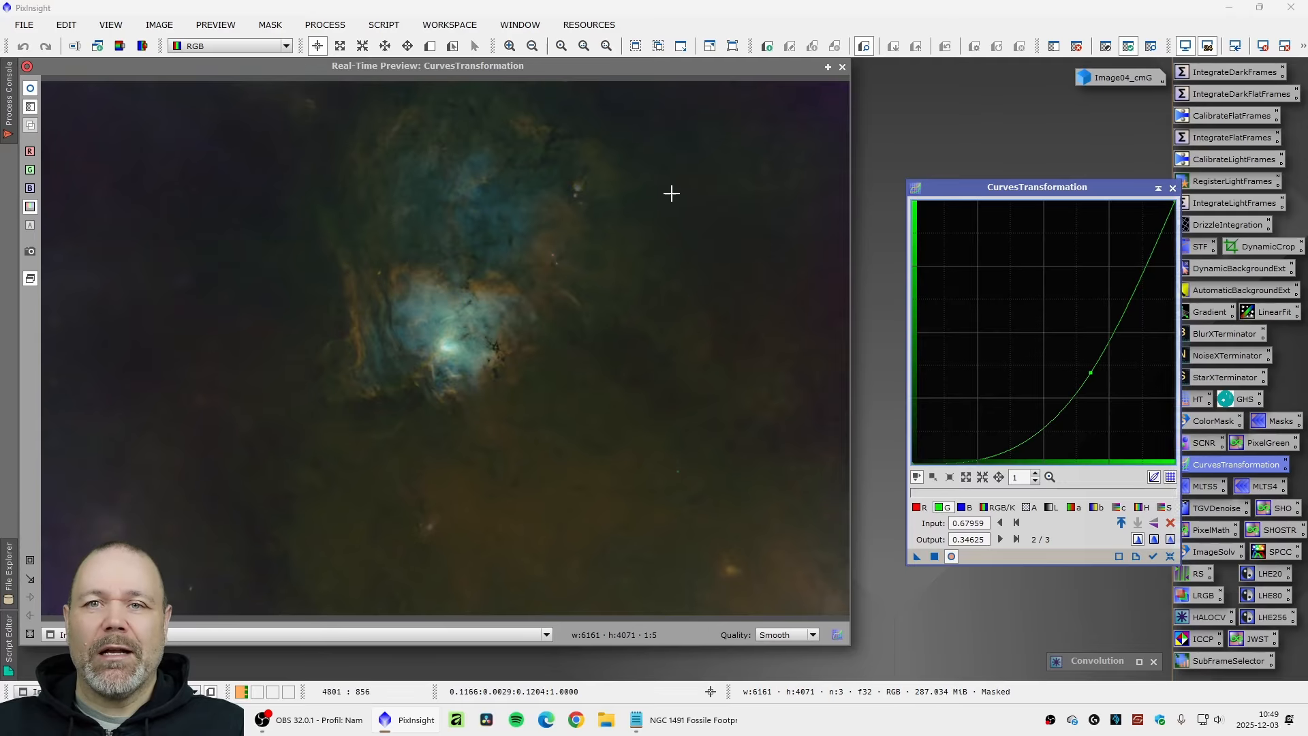
pyautogui.moveTo(1090, 372); pyautogui.dragTo(1043, 328)
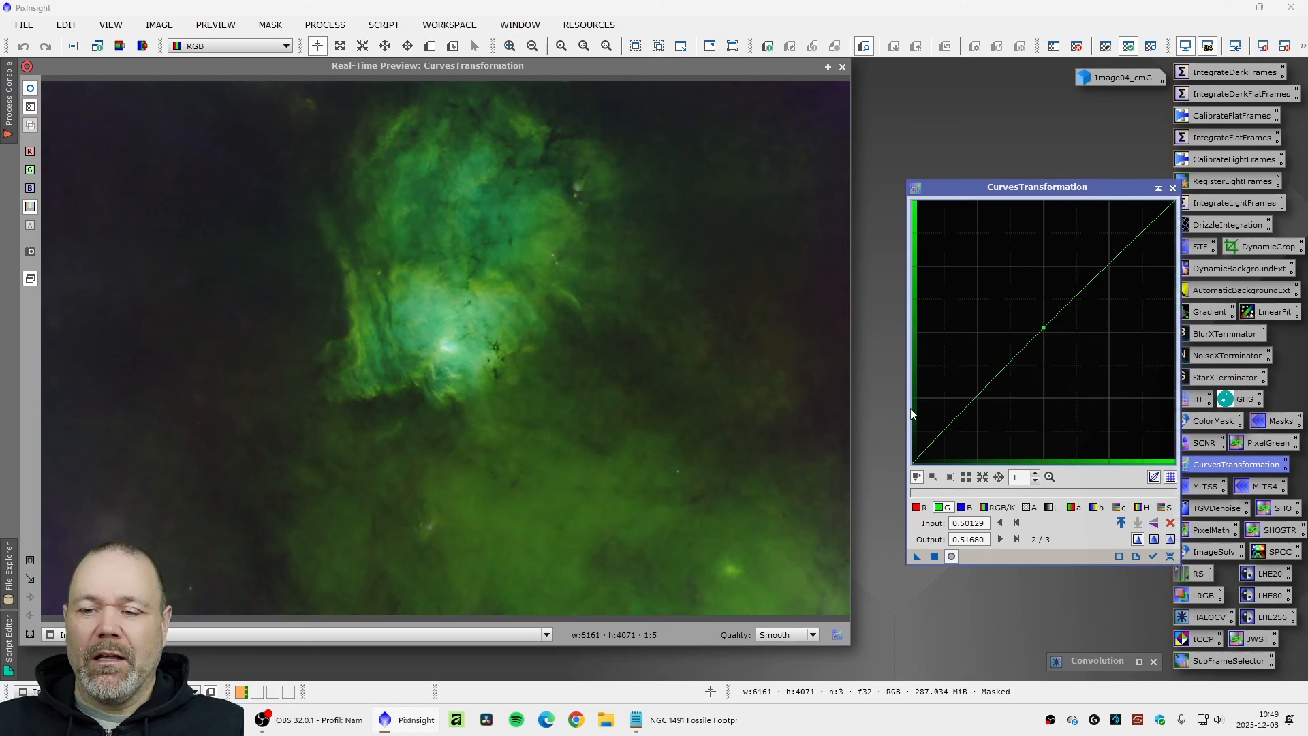
pyautogui.click(1172, 188)
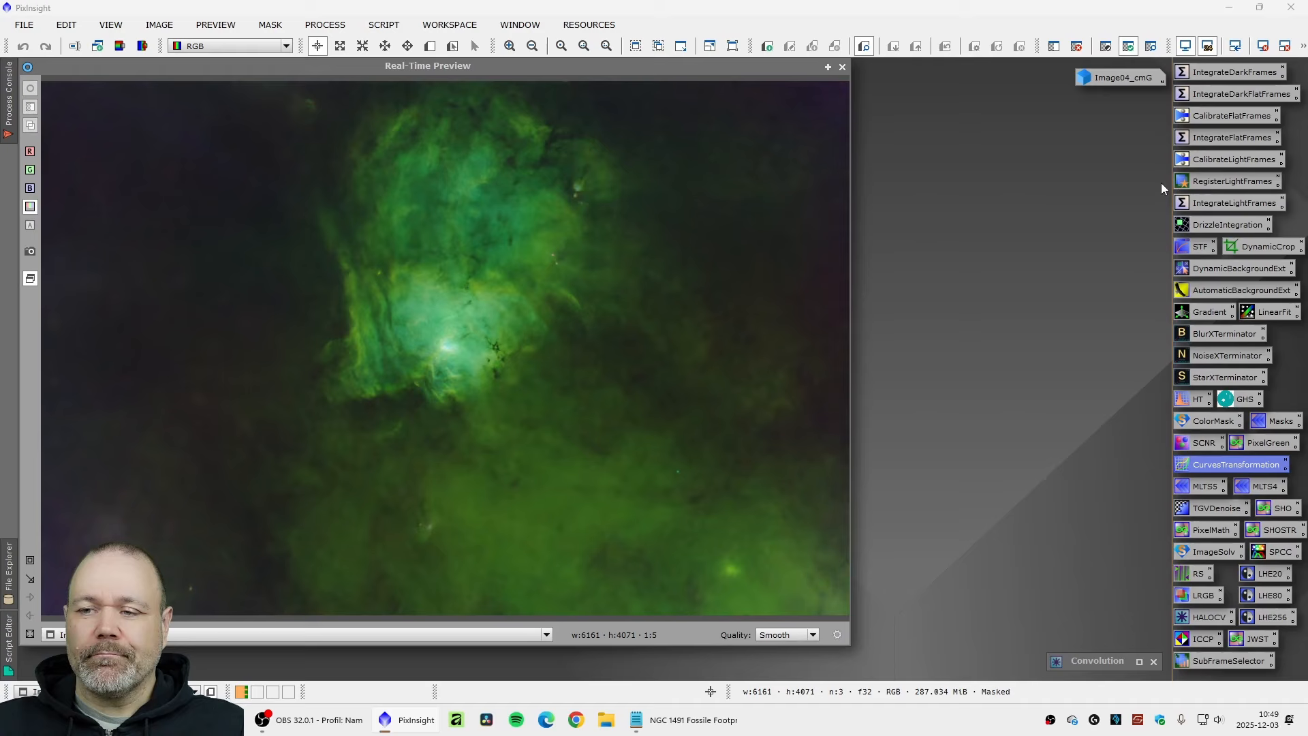
pyautogui.click(843, 67)
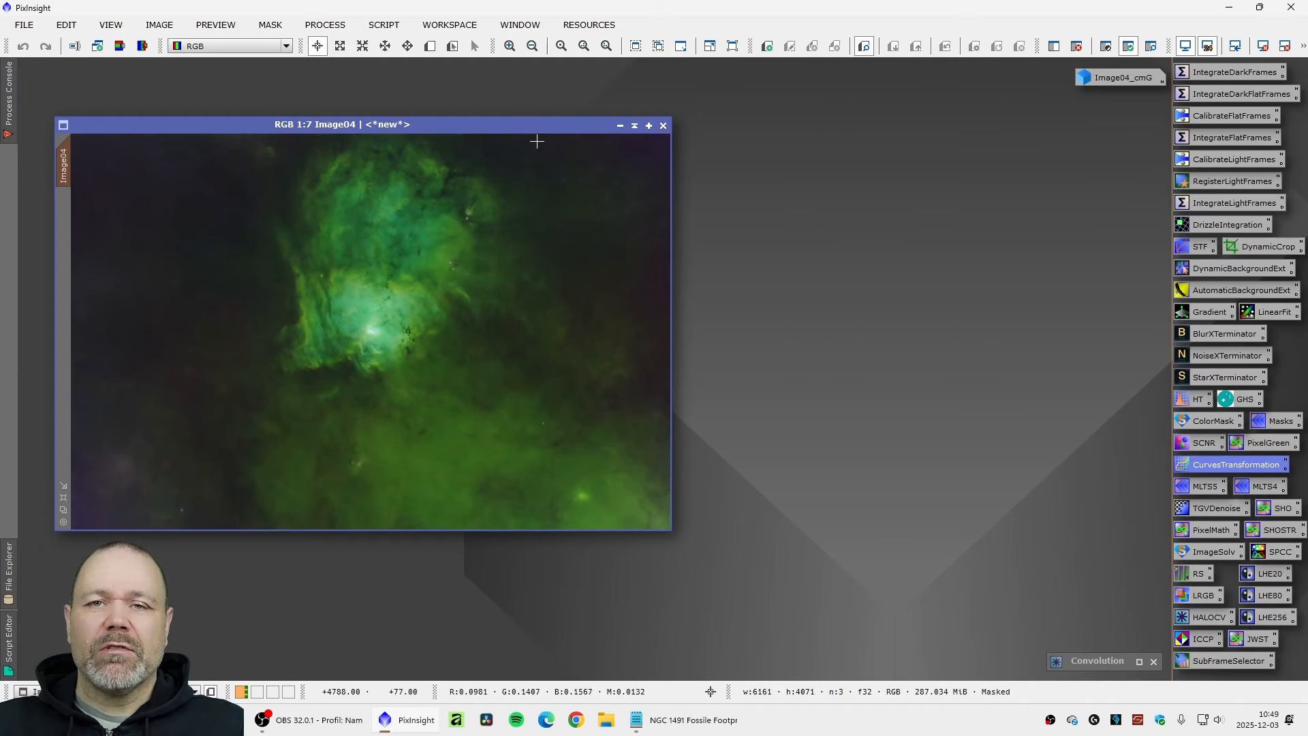
# Step: Remove the mask from Image04
pyautogui.moveTo(379, 123); pyautogui.dragTo(363, 119)
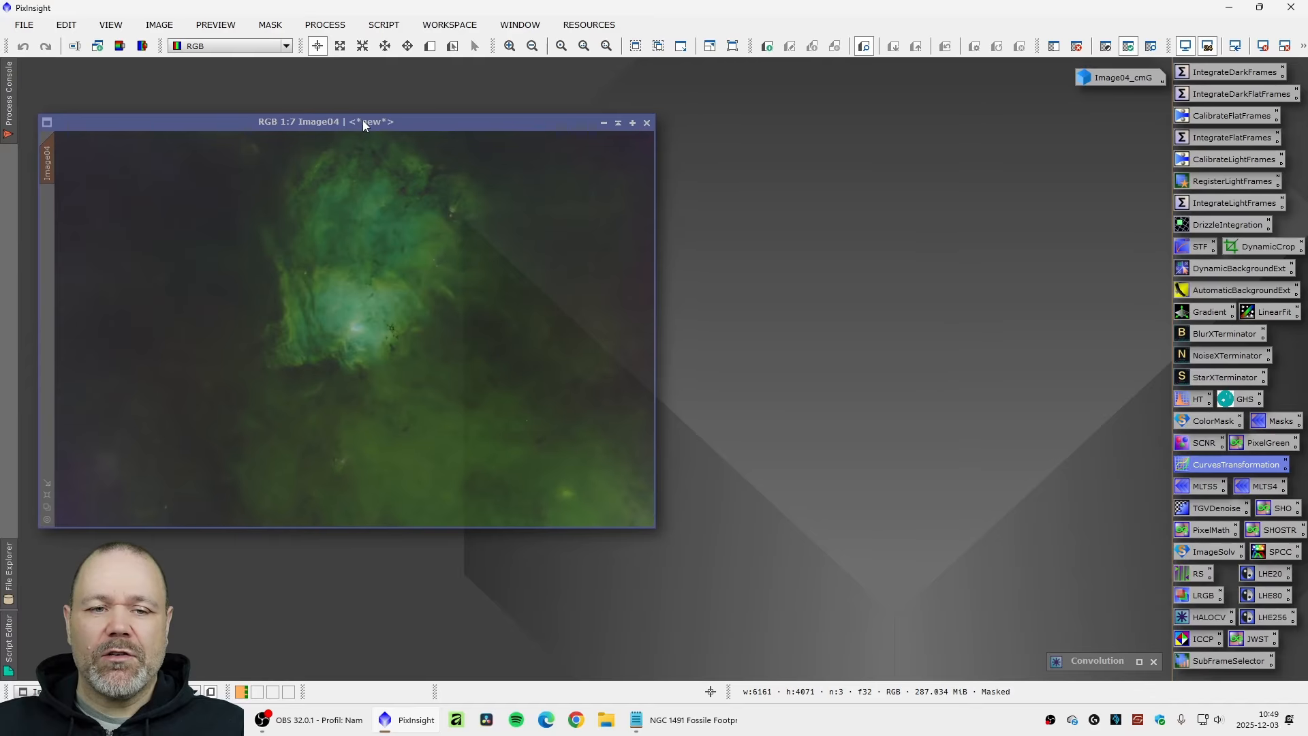
pyautogui.click(264, 25)
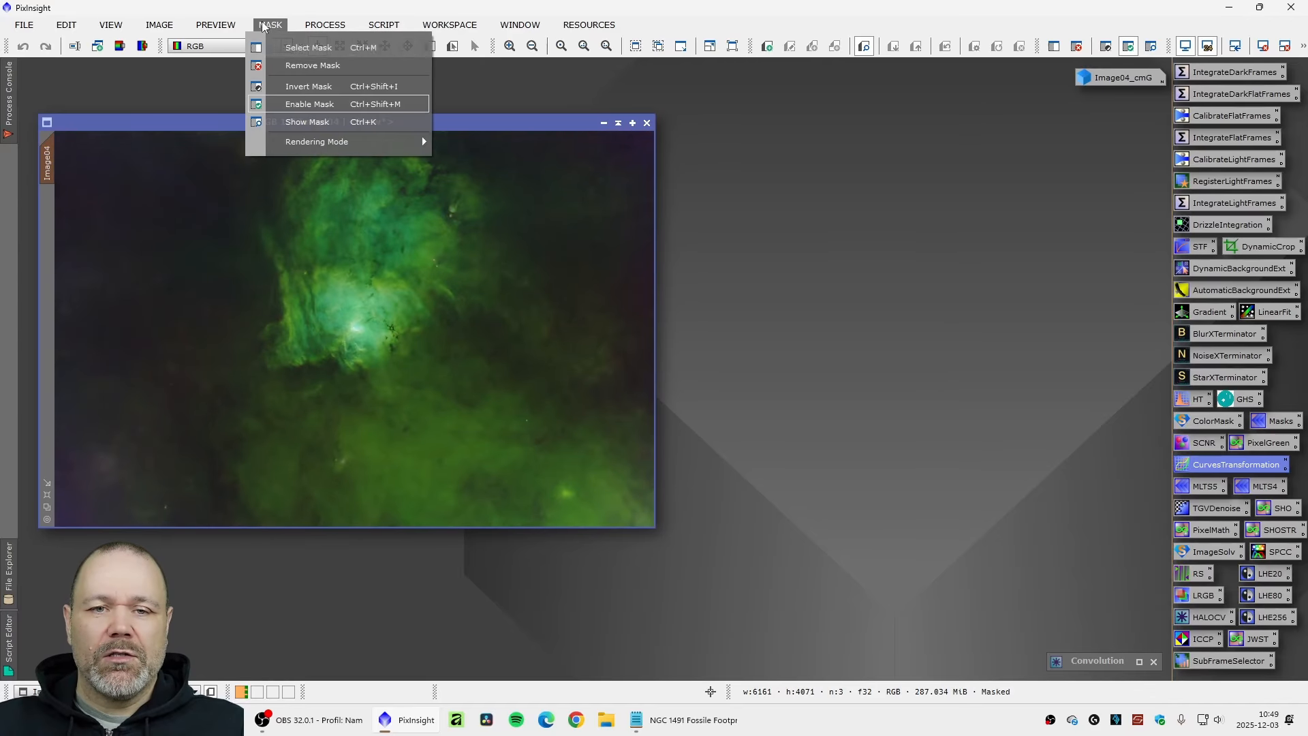
pyautogui.click(282, 65)
# Step: Open the Selective Color Correction script for Image04 and enlarge its window to give the preview more room
pyautogui.click(384, 26)
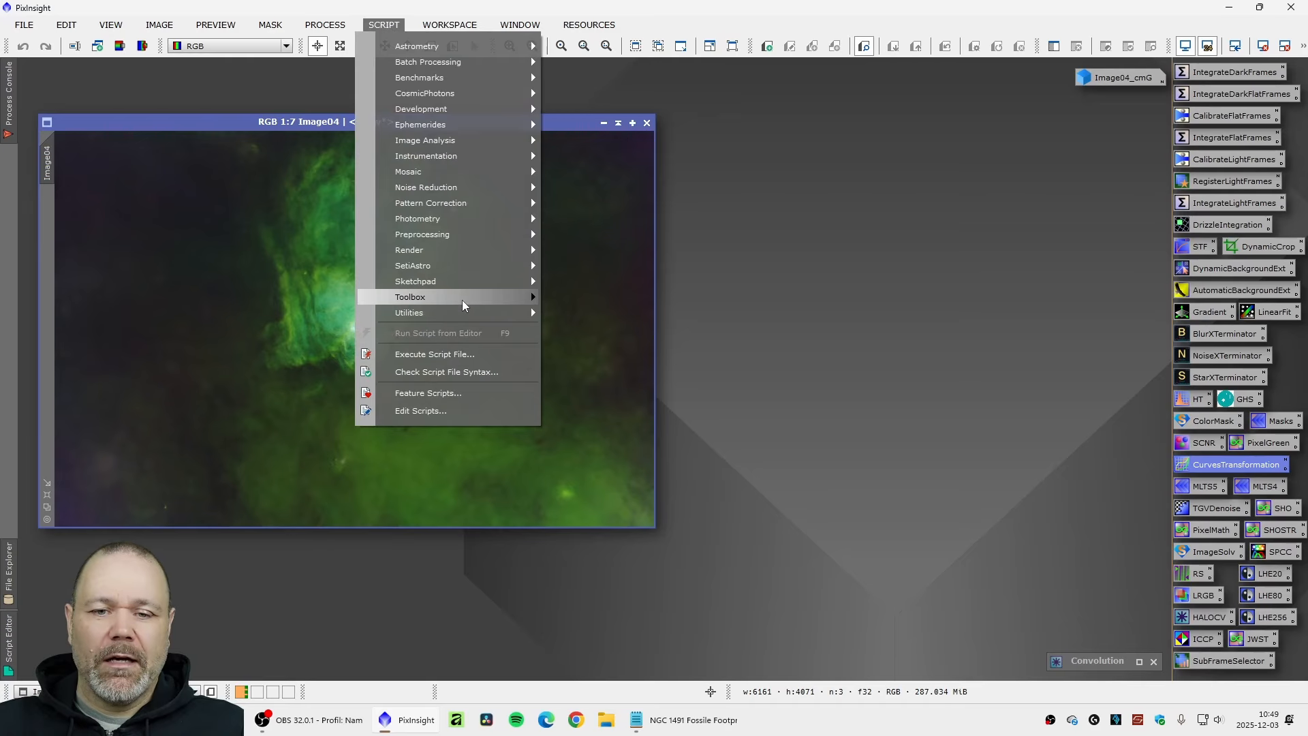
pyautogui.moveTo(461, 299)
pyautogui.click(628, 600)
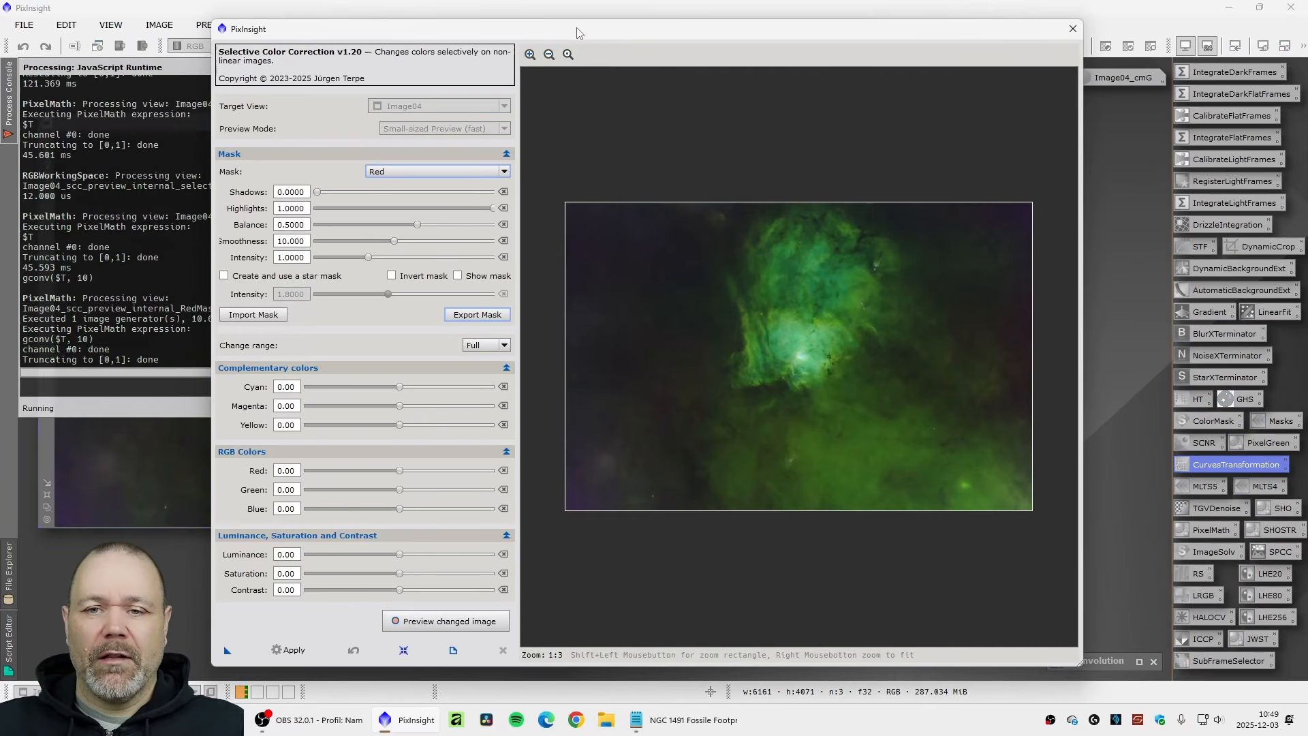
pyautogui.moveTo(577, 33); pyautogui.dragTo(383, 24)
pyautogui.moveTo(894, 158); pyautogui.dragTo(1293, 154)
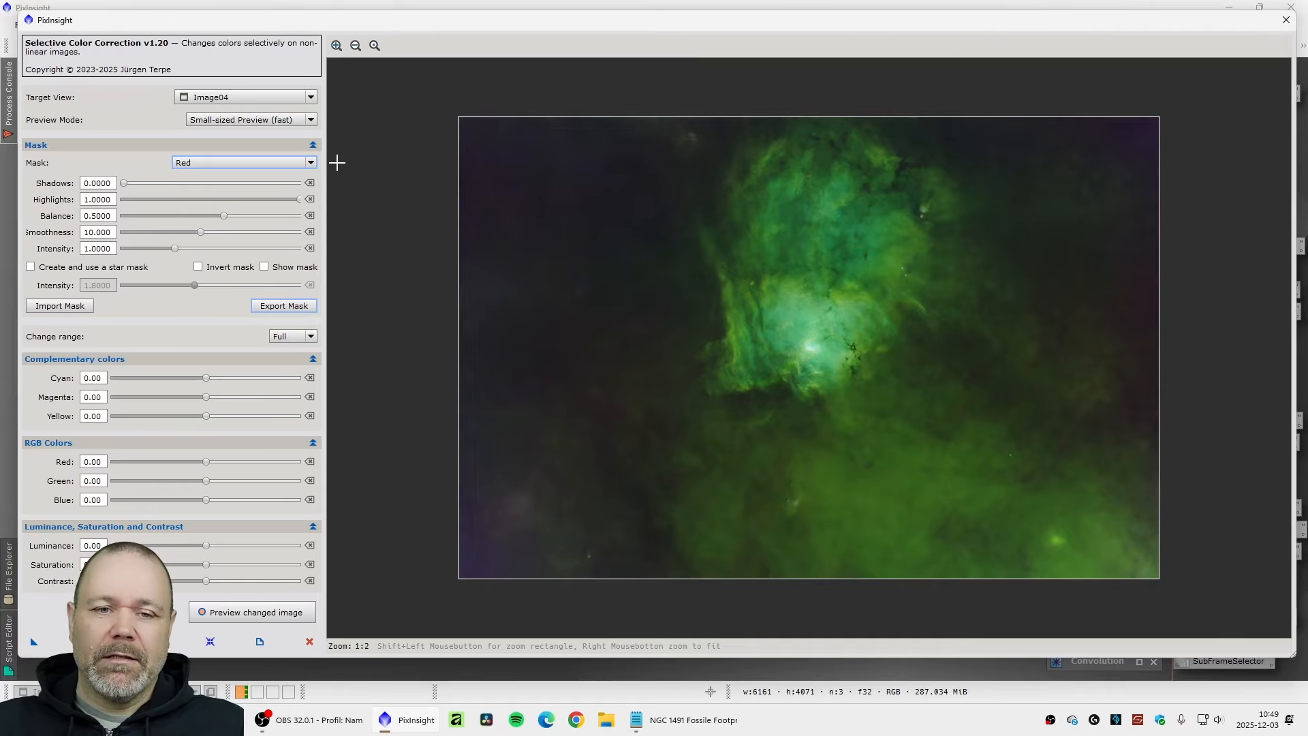
# Step: Set the colour correction mask to Green and check the mask in the preview
pyautogui.click(311, 162)
pyautogui.click(260, 187)
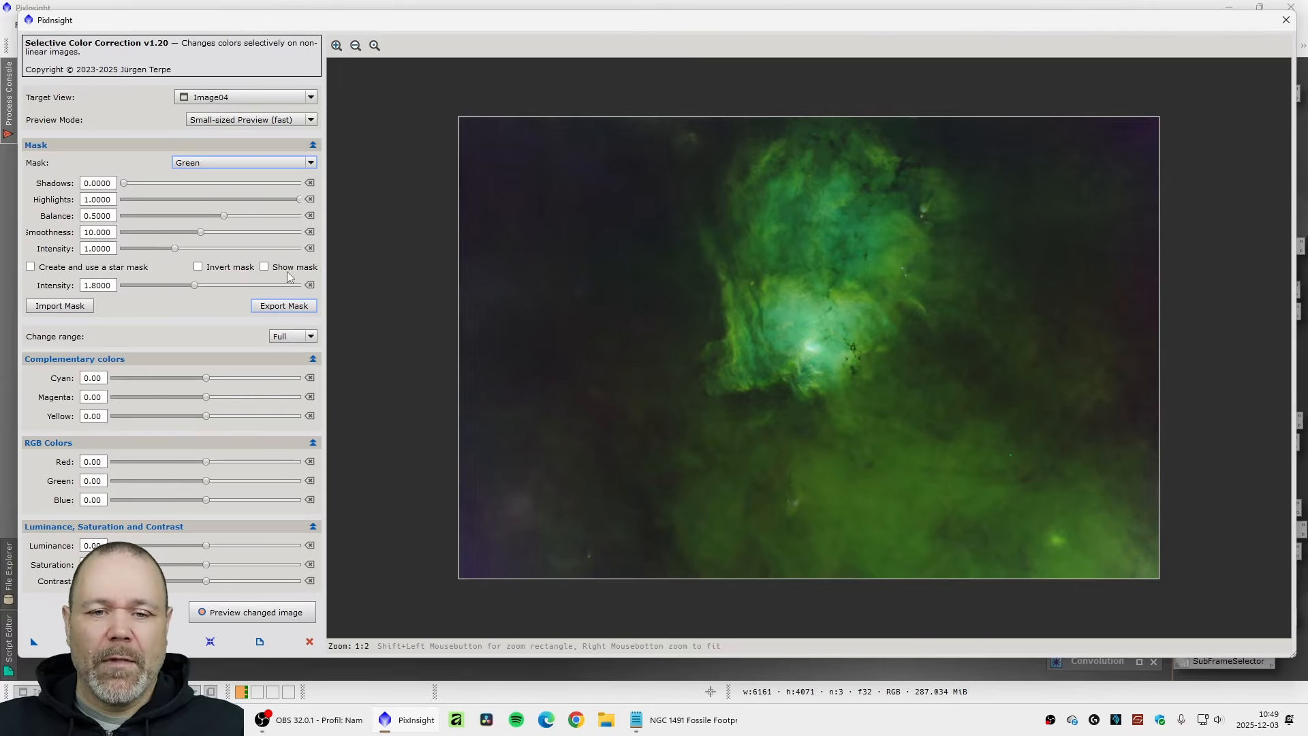
pyautogui.click(265, 267)
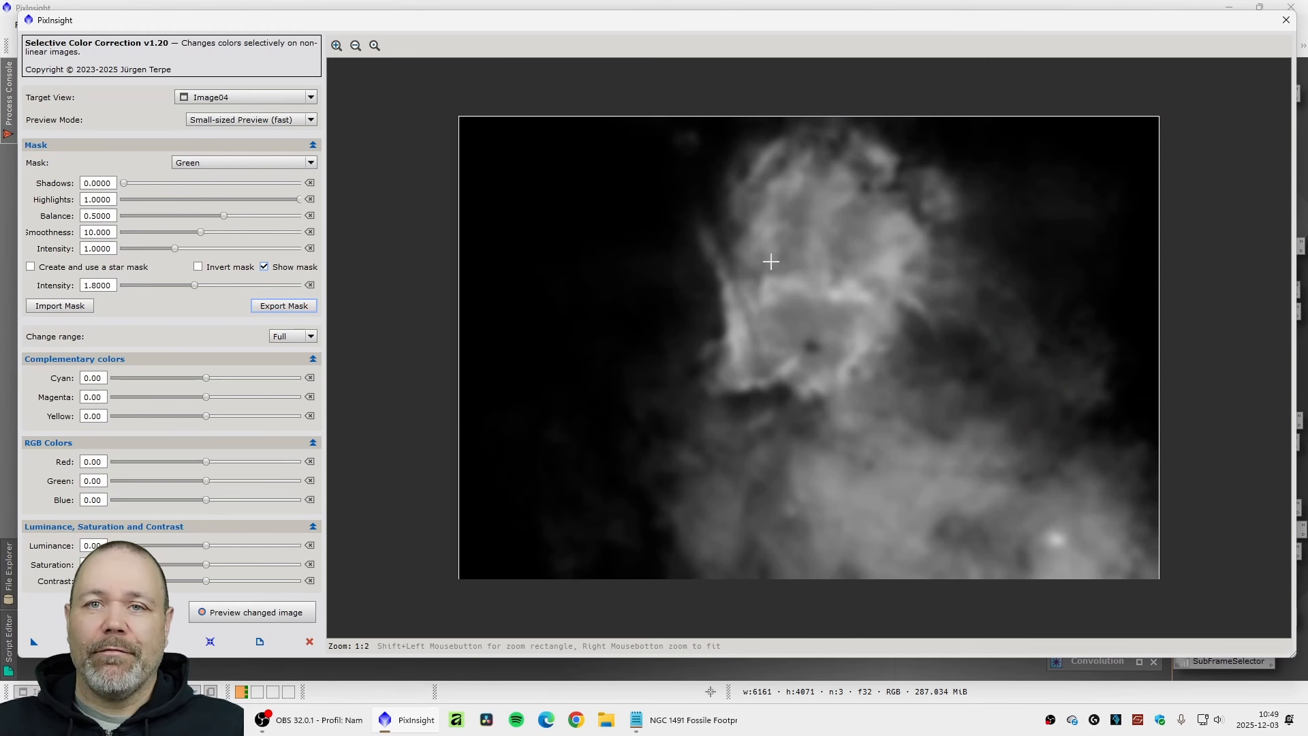
pyautogui.click(287, 268)
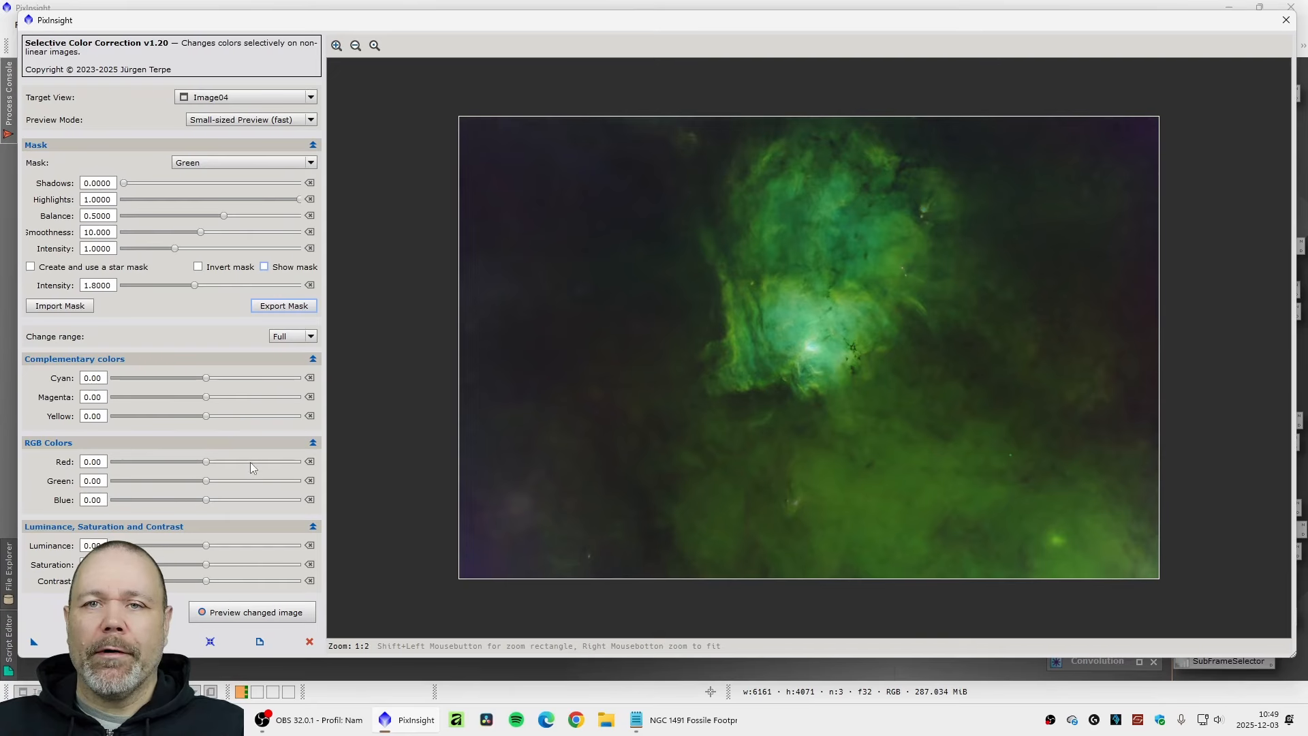
# Step: For the green range, set Green to -28 and Yellow to 34, and raise Red
pyautogui.moveTo(205, 481); pyautogui.dragTo(180, 482)
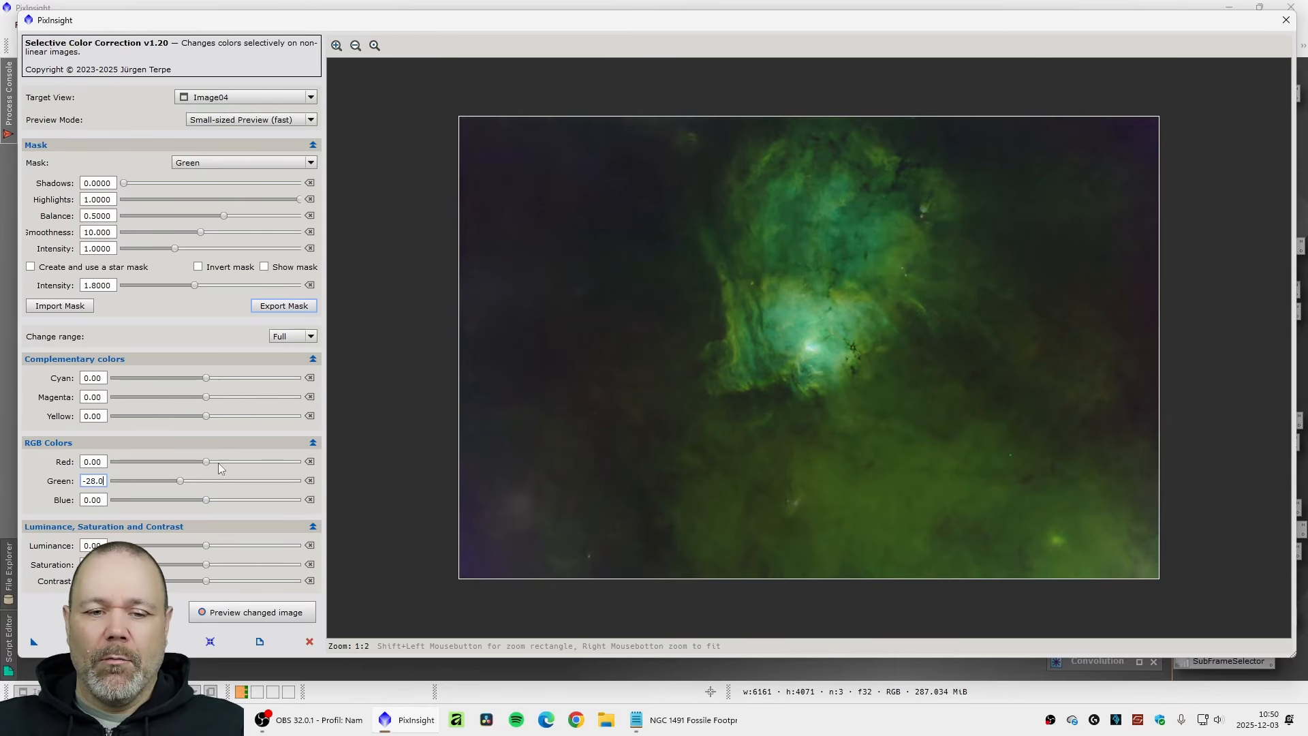
pyautogui.moveTo(205, 416); pyautogui.dragTo(231, 414)
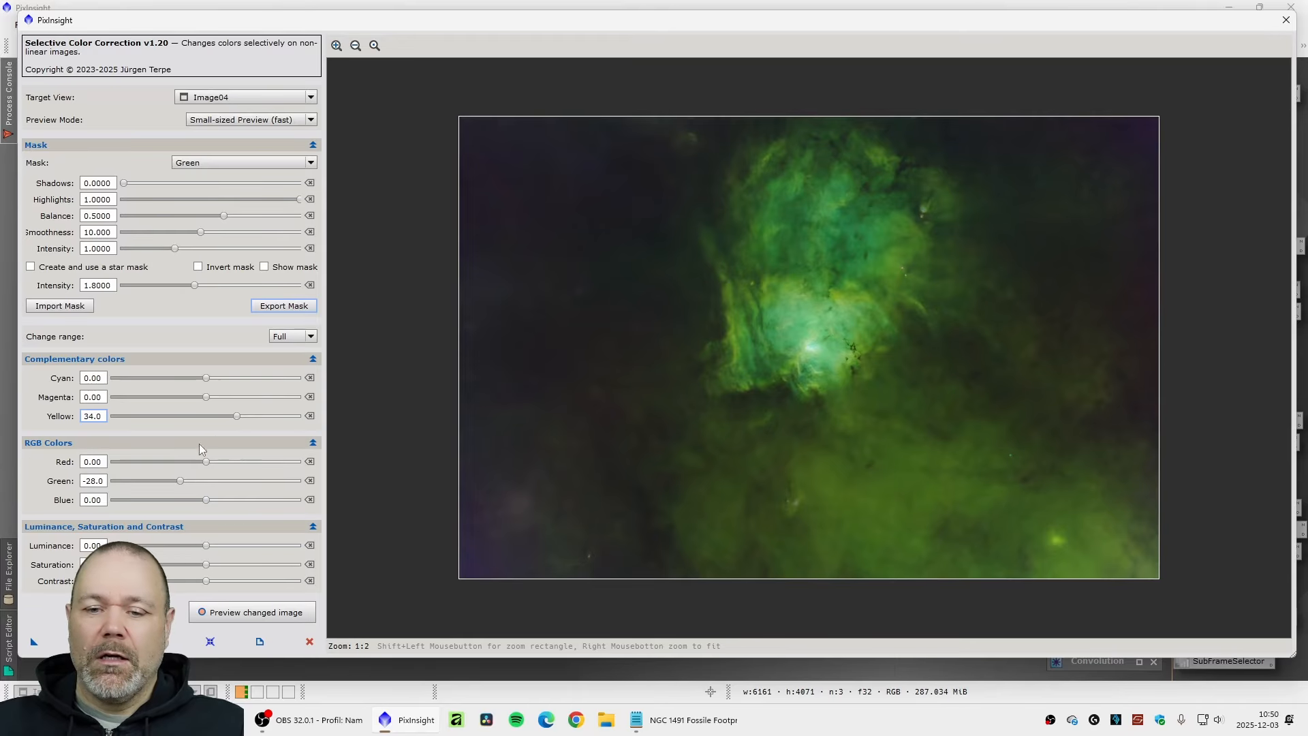
pyautogui.moveTo(205, 461); pyautogui.dragTo(236, 502)
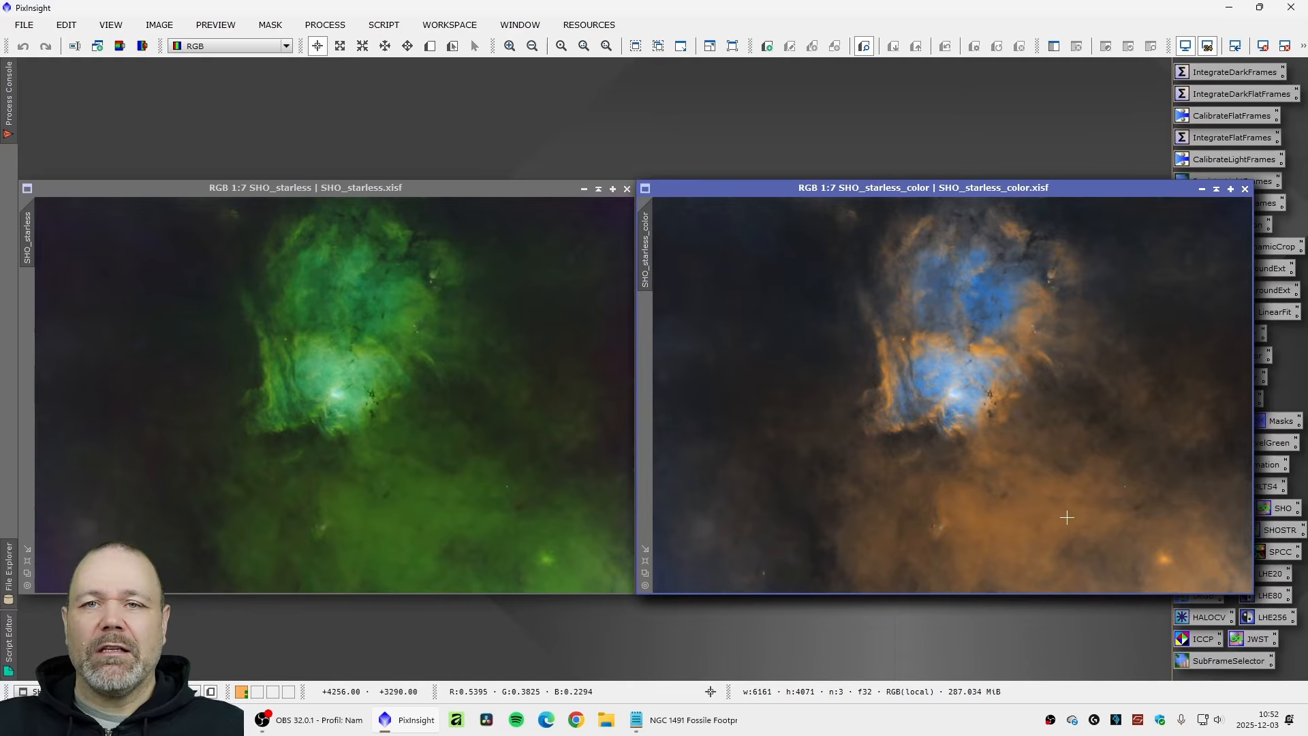
# Step: Compare the nebula core in SHO_starless_color and SHO_starless_color_sharp side by side at 1:1 zoom
pyautogui.moveTo(1026, 189); pyautogui.dragTo(408, 191)
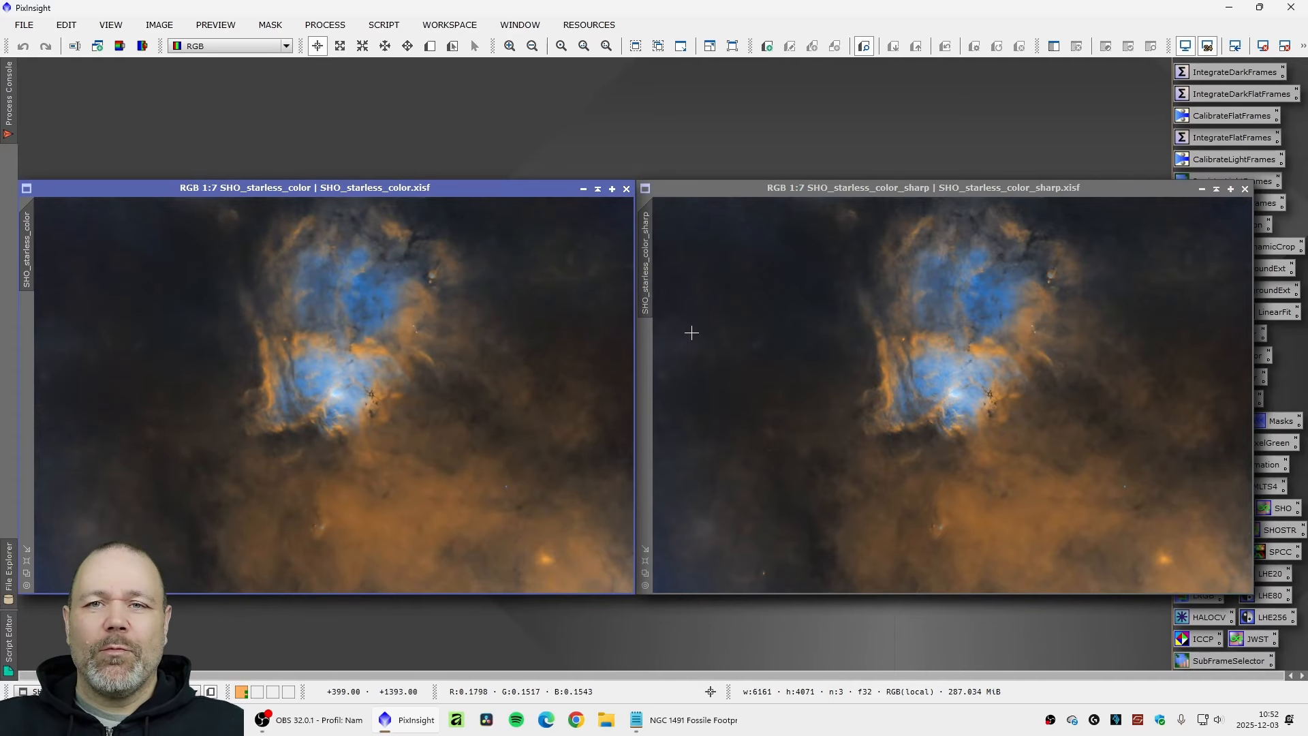
pyautogui.scroll(6, 958, 389)
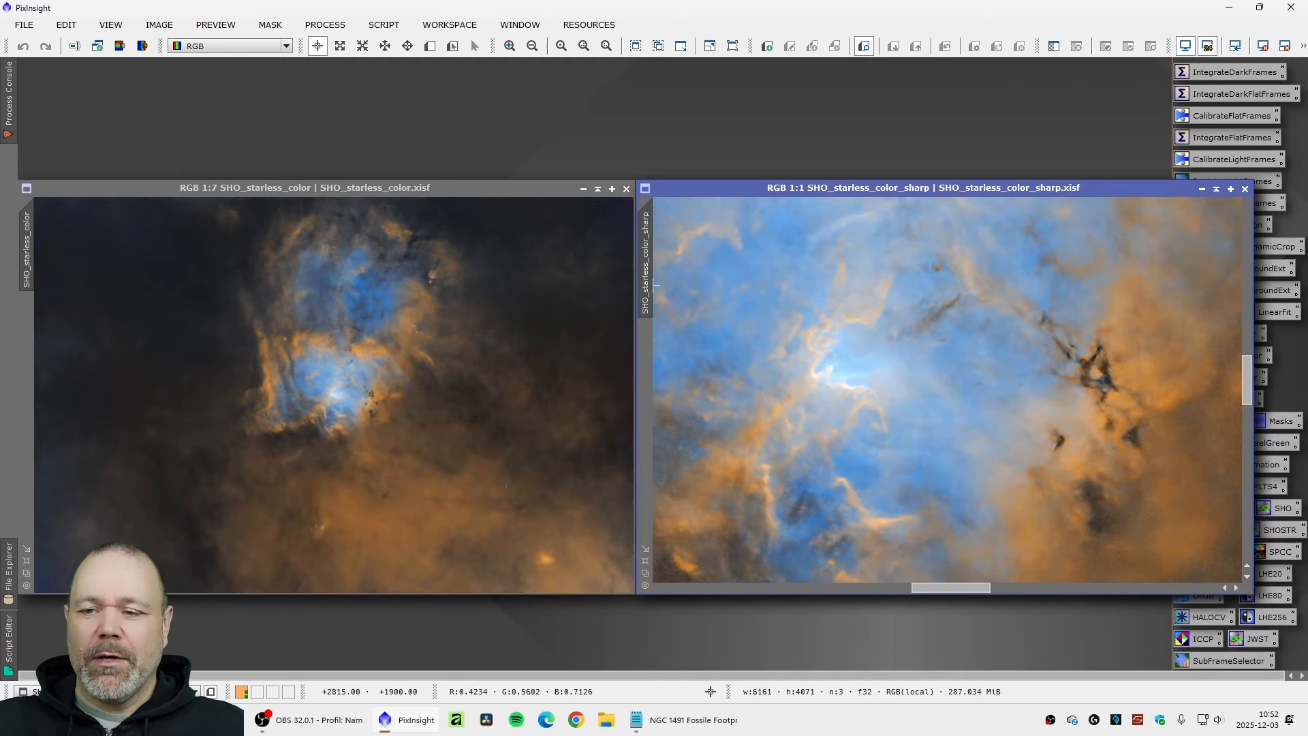
pyautogui.moveTo(654, 286); pyautogui.dragTo(36, 262)
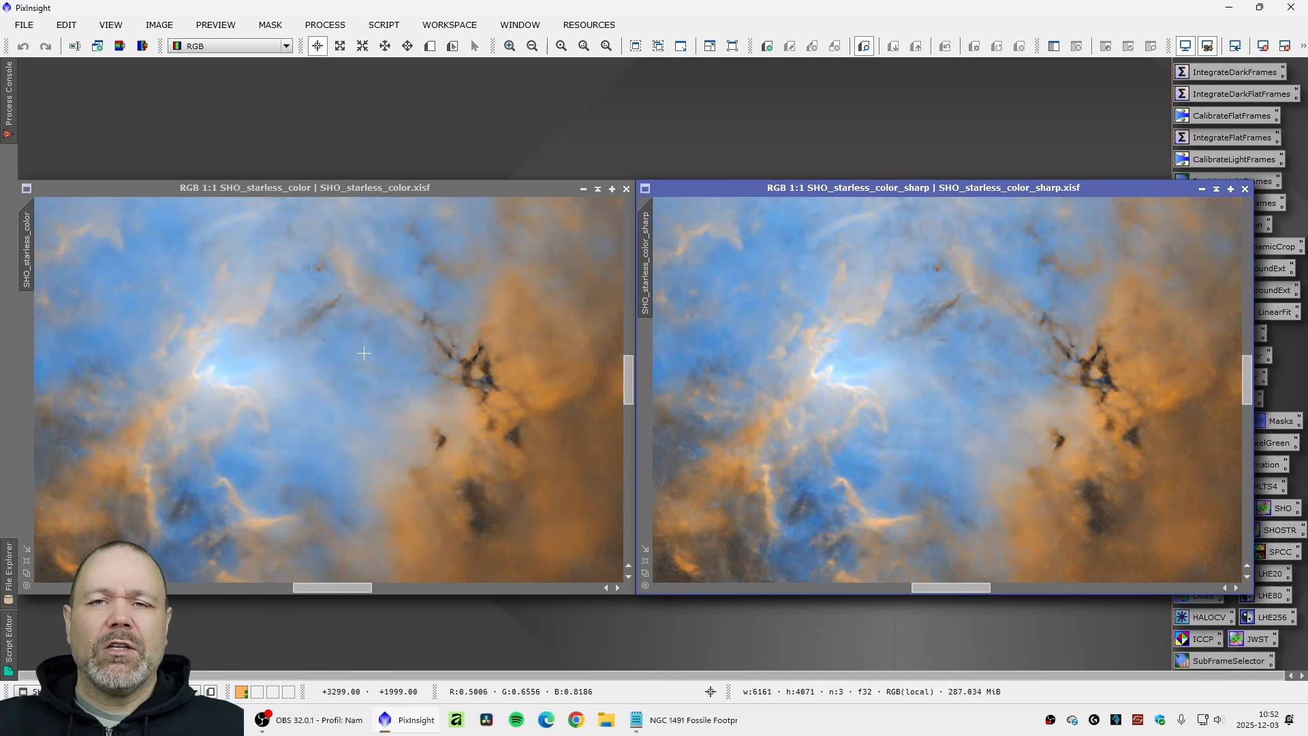
# Step: Compare noise in the orange nebula right of the core between SHO_starless_color_sharp and SHO_starless_color_sharp_noise, using matching 1:1 views
pyautogui.scroll(-6, 364, 352)
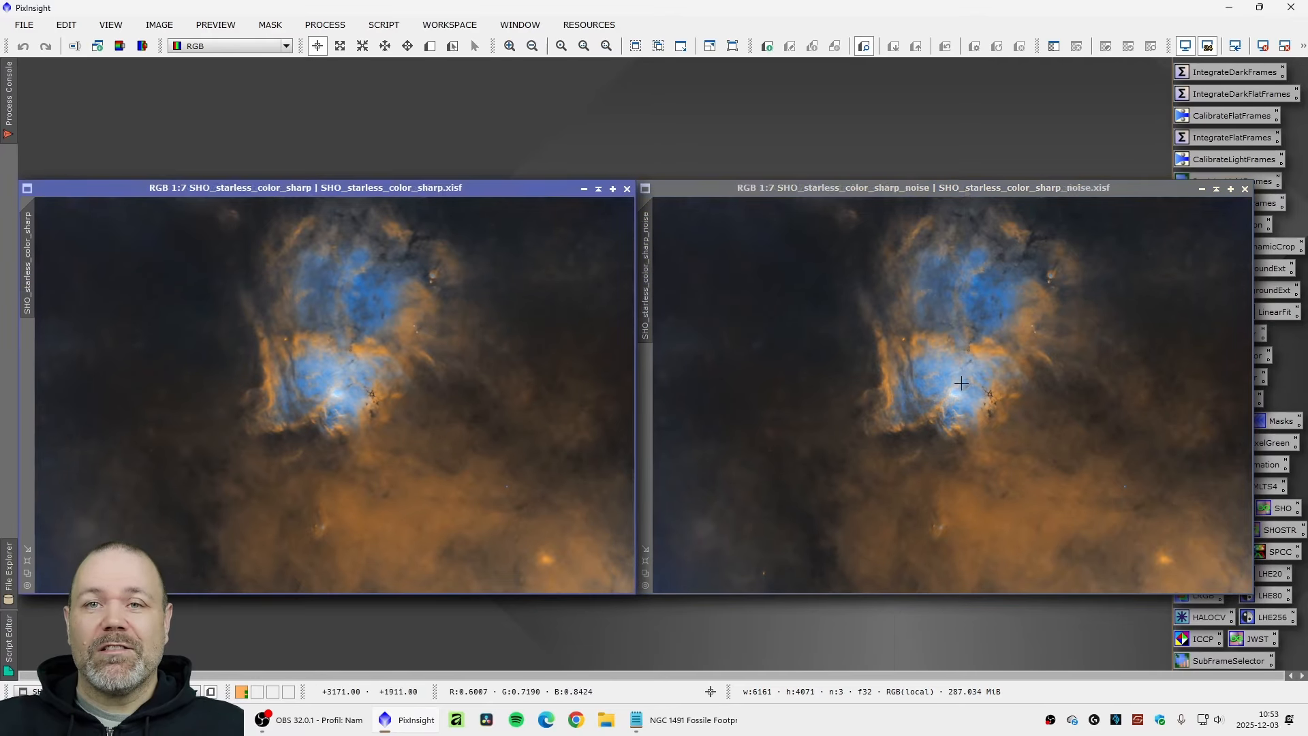
pyautogui.scroll(6, 901, 396)
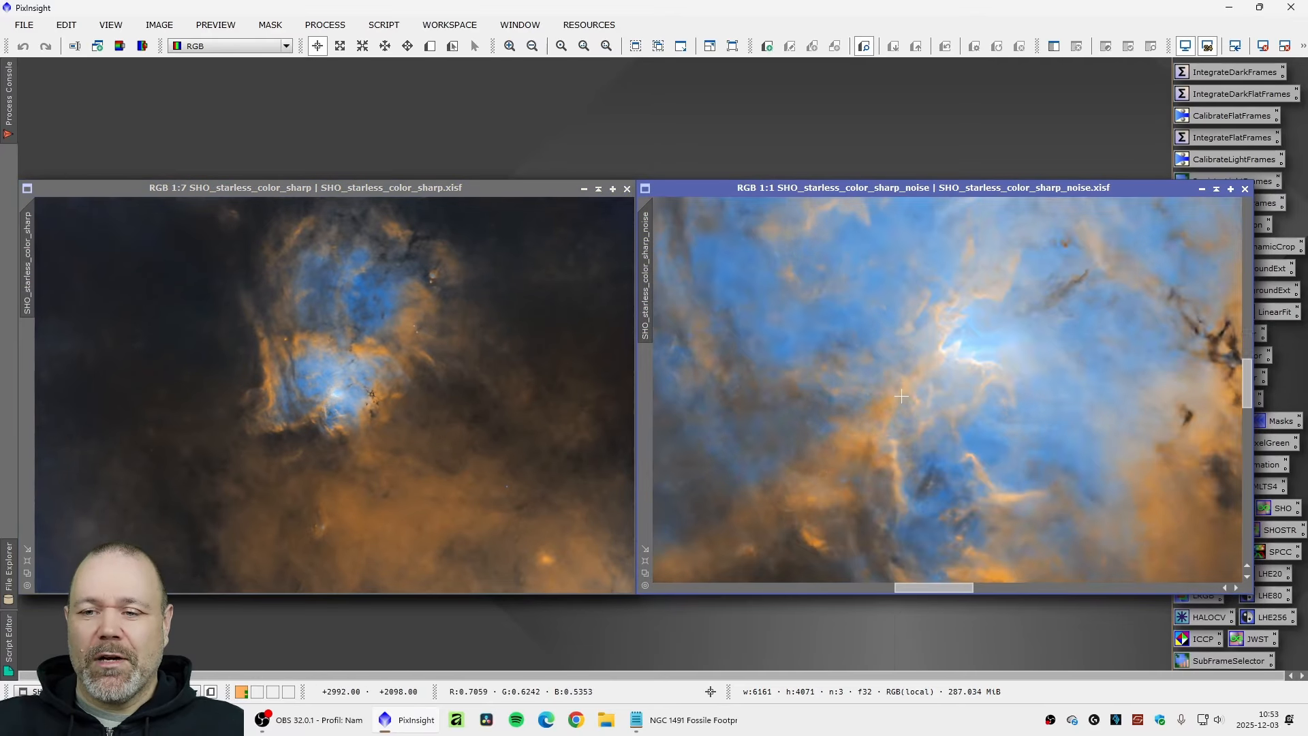
pyautogui.scroll(1, 1000, 401)
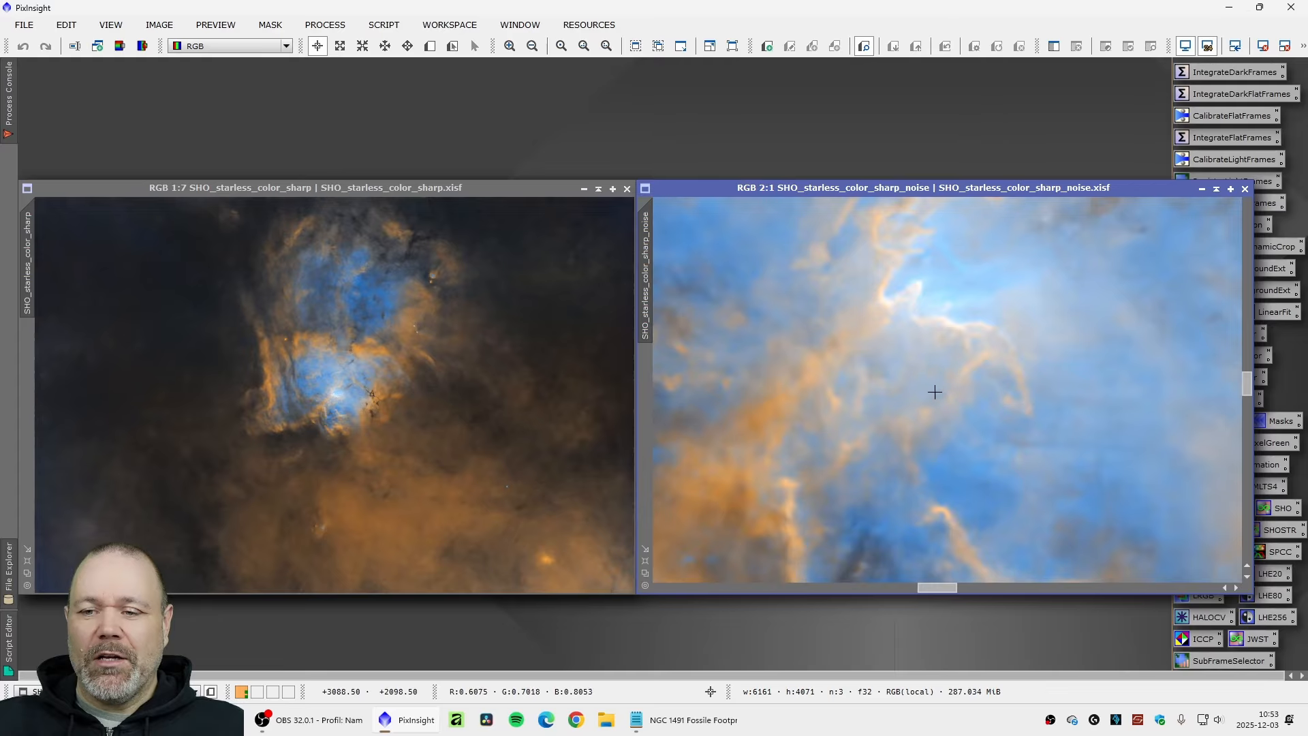
pyautogui.scroll(-2, 934, 392)
pyautogui.scroll(1, 806, 383)
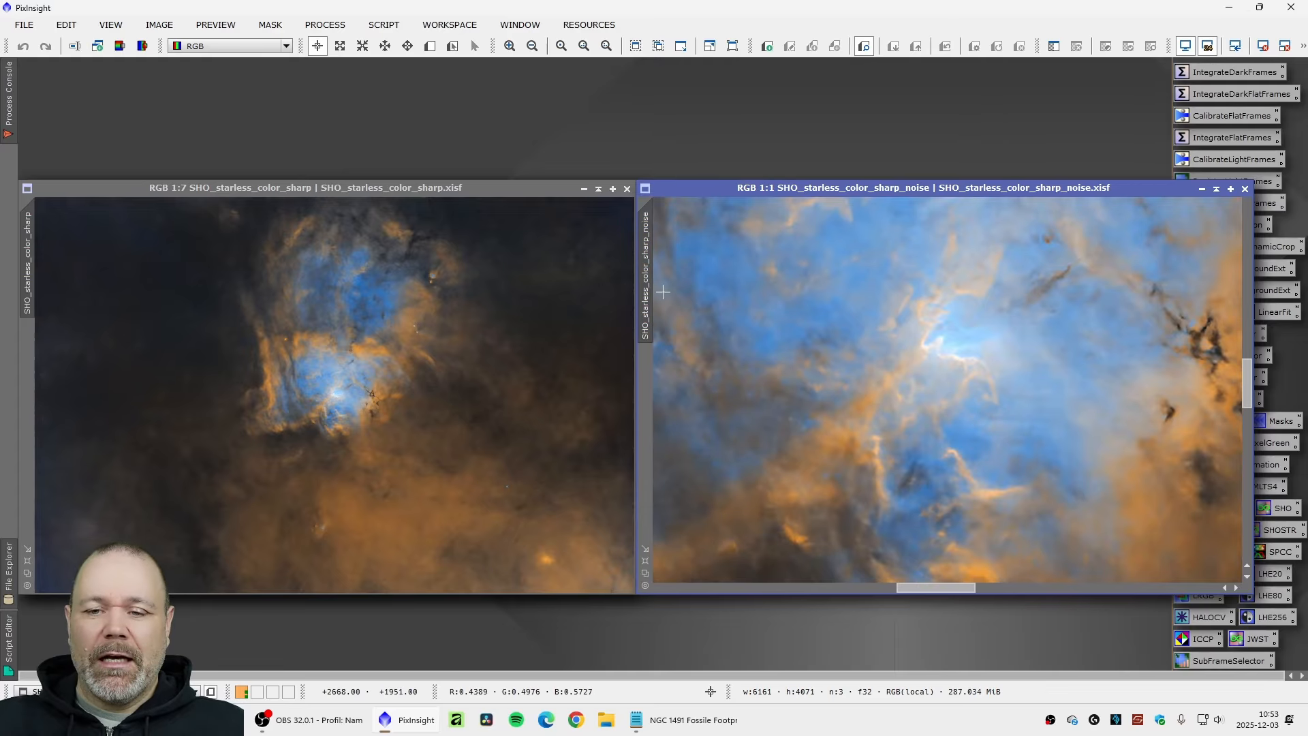
pyautogui.moveTo(934, 588); pyautogui.dragTo(998, 591)
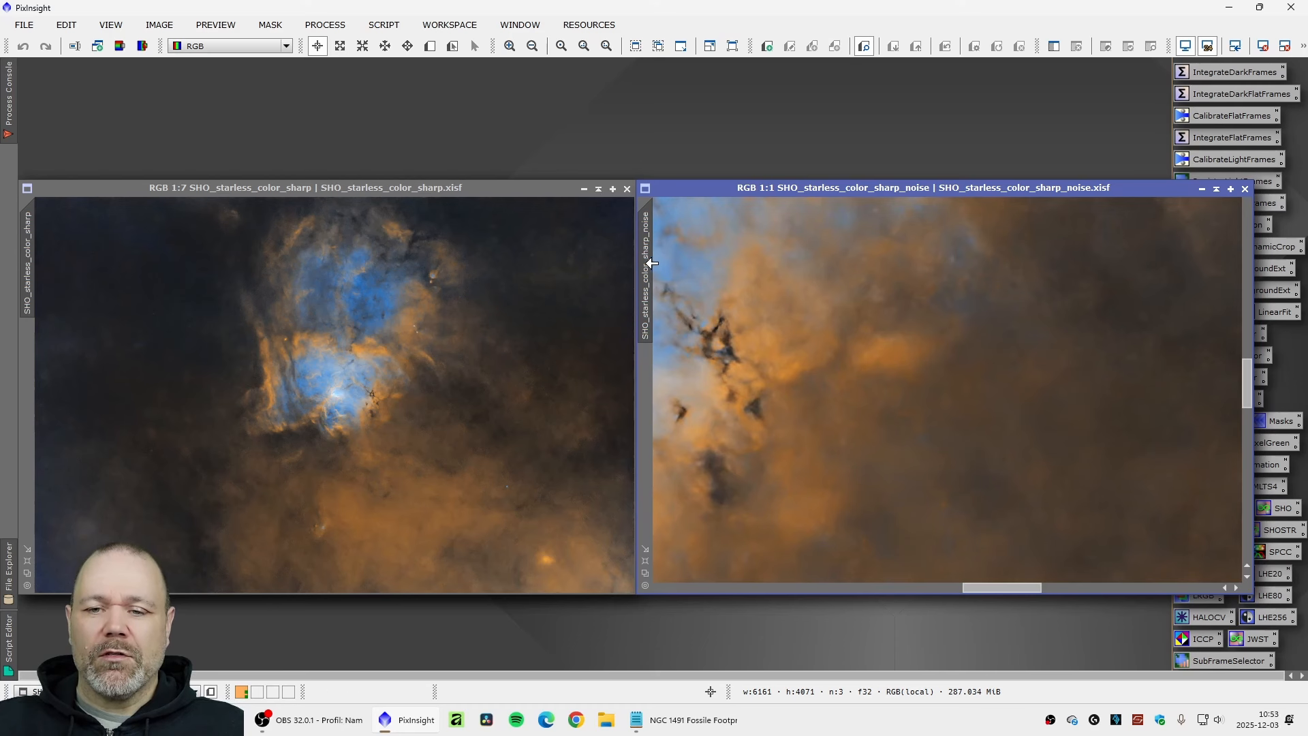
pyautogui.moveTo(645, 269); pyautogui.dragTo(33, 276)
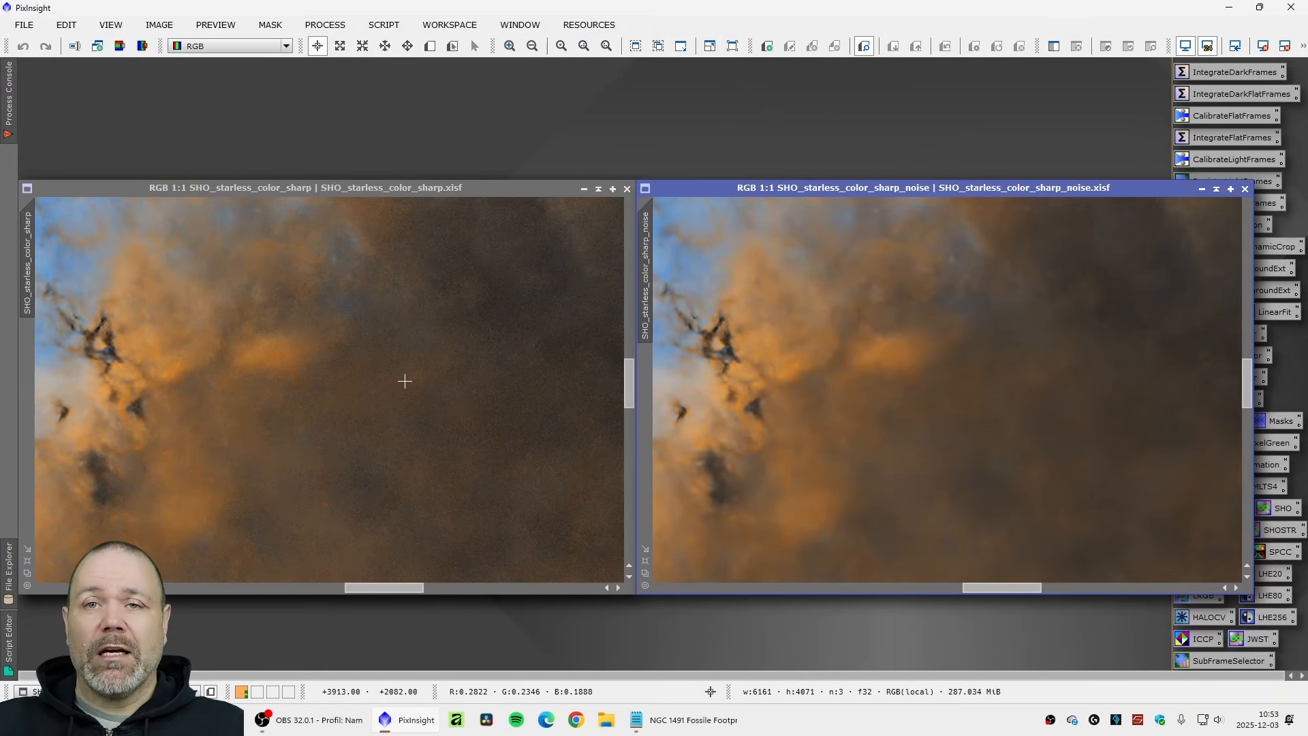
pyautogui.scroll(-6, 400, 380)
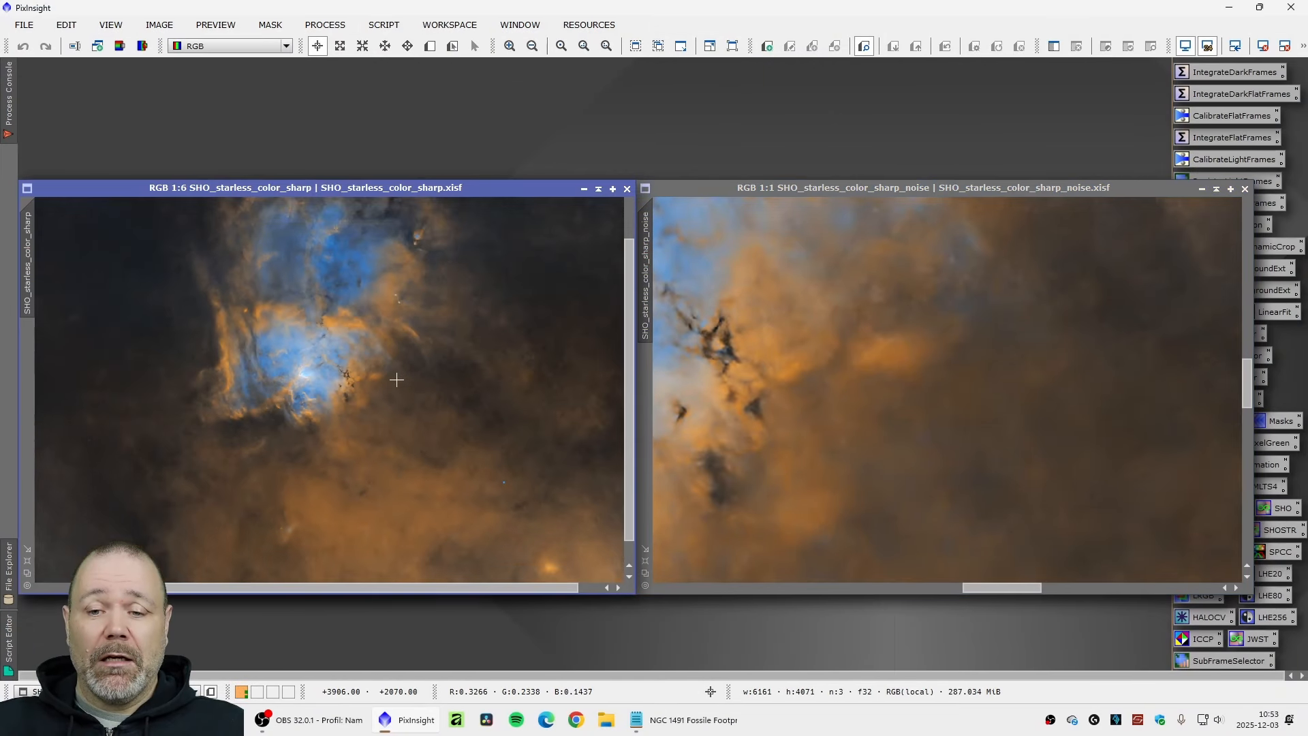
pyautogui.scroll(-6, 821, 386)
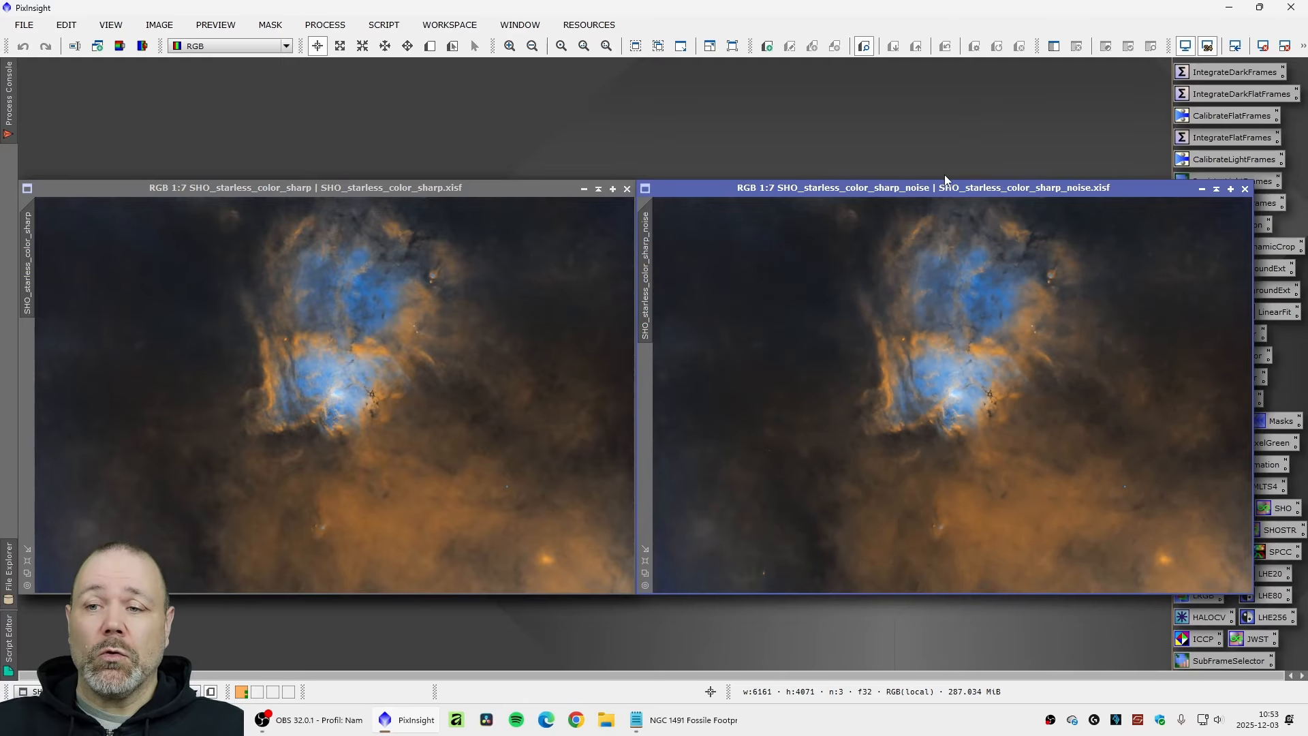
# Step: Compare the nebula core in SHO_starless_color_sharp_noise and SHO_starless_color_sharp_noise_slum side by side at matching 1:3 zoom
pyautogui.moveTo(941, 188); pyautogui.dragTo(333, 188)
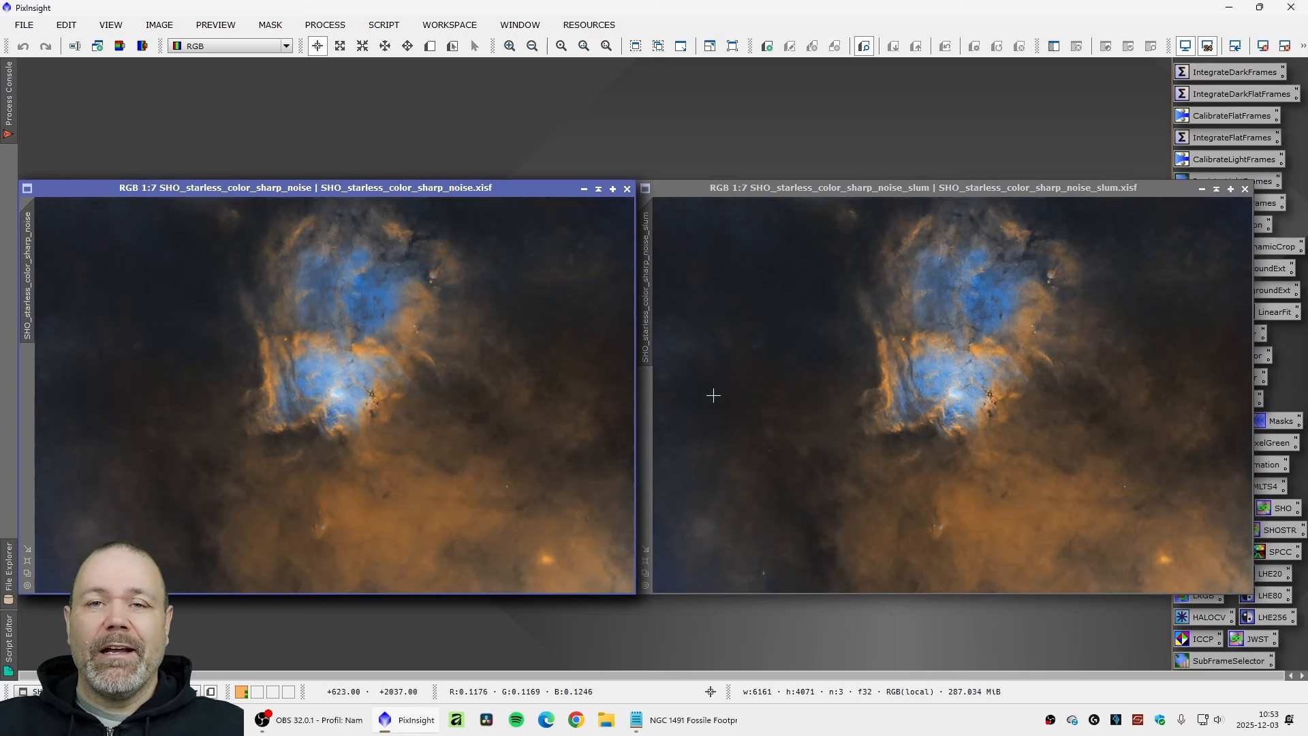
pyautogui.moveTo(951, 188)
pyautogui.mouseDown()
pyautogui.moveTo(953, 222)
pyautogui.moveTo(948, 190)
pyautogui.mouseUp()
pyautogui.scroll(5, 863, 352)
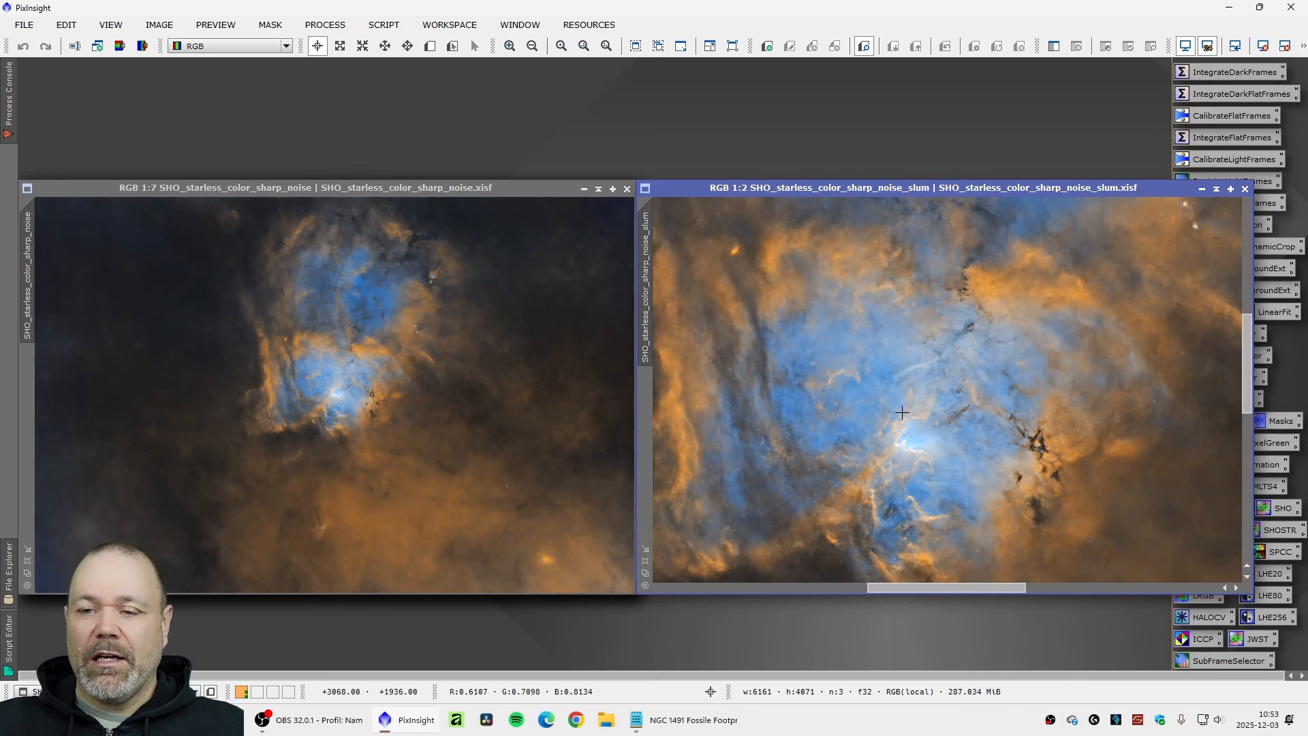
pyautogui.scroll(-1, 897, 424)
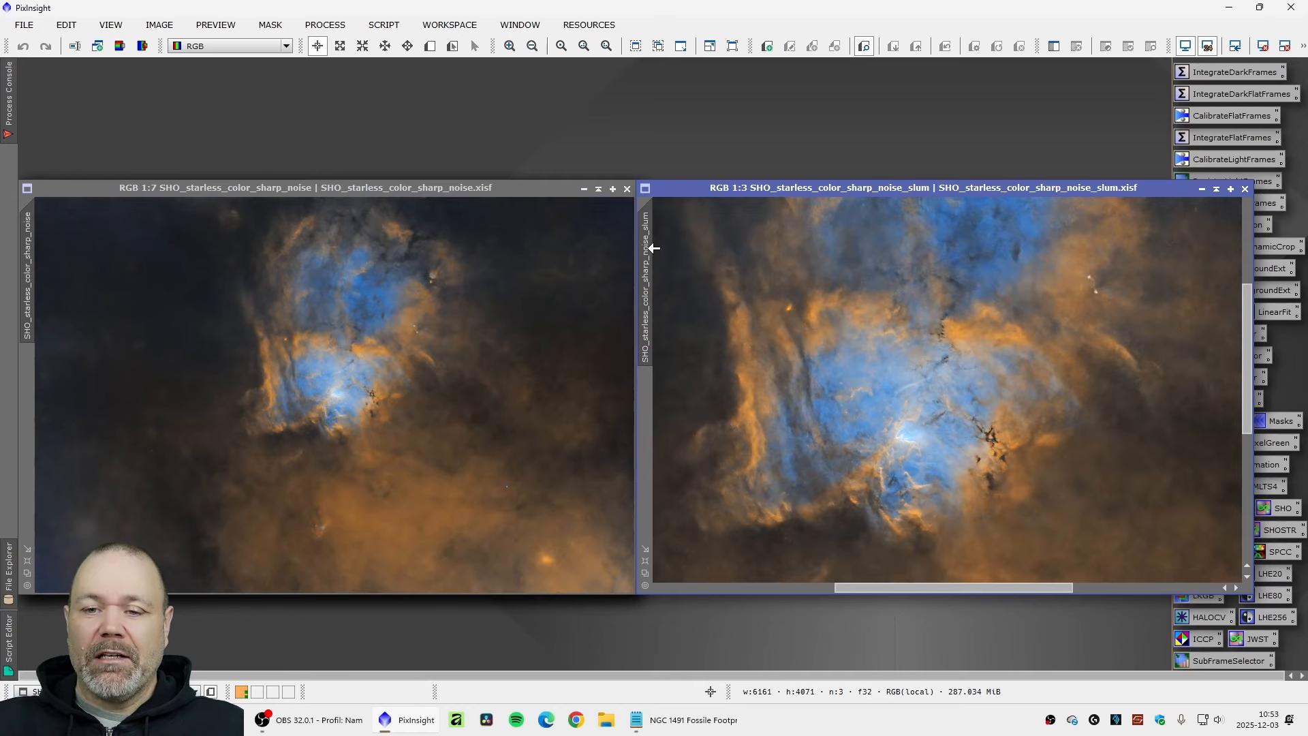
pyautogui.moveTo(647, 246); pyautogui.dragTo(31, 272)
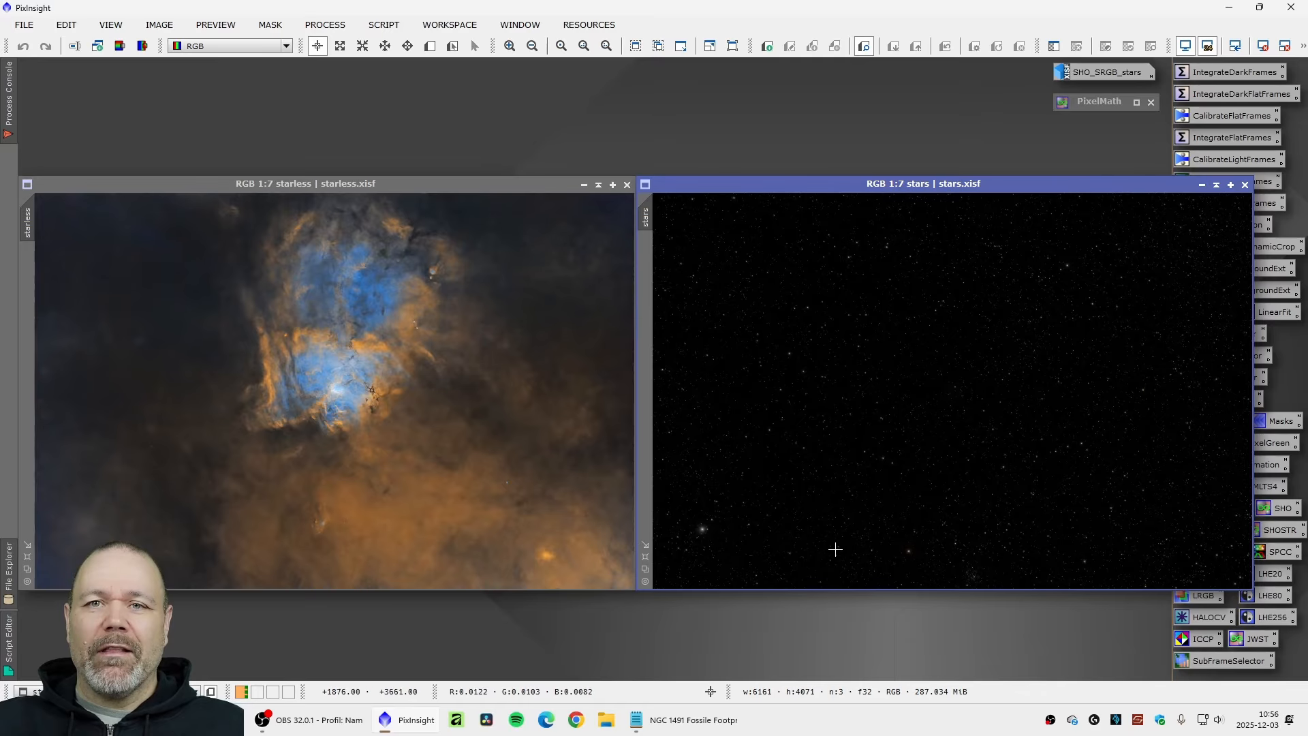
# Step: Inspect star colours around the brightest star in the stars image at up to 6:1 zoom, then return to the full view
pyautogui.scroll(11, 724, 543)
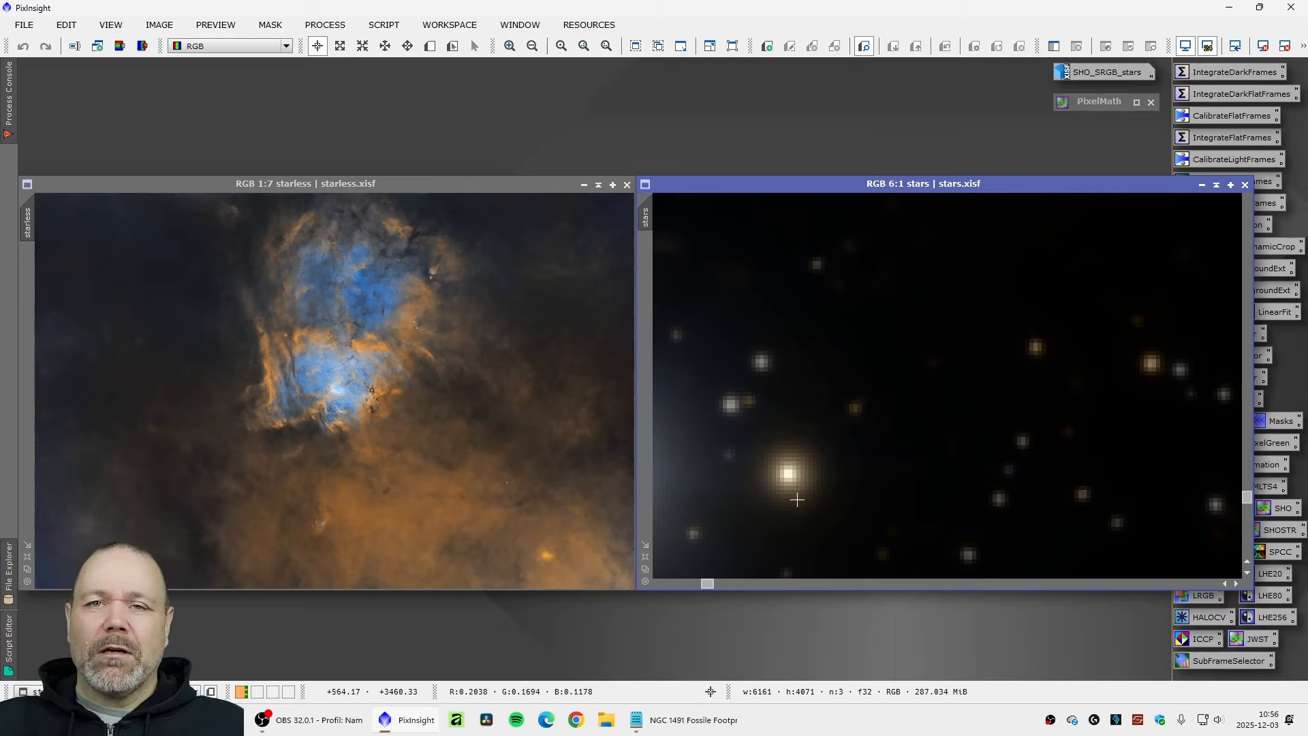
pyautogui.scroll(-8, 797, 499)
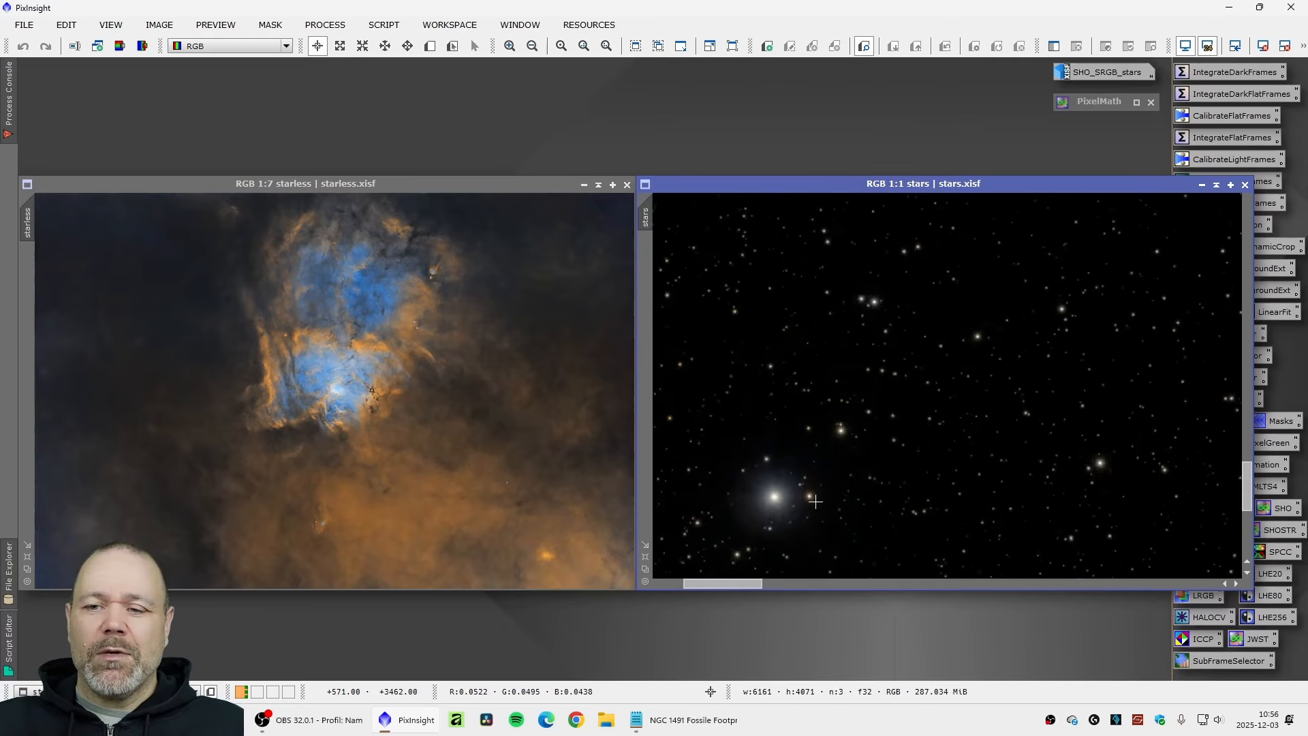
pyautogui.scroll(-3, 821, 495)
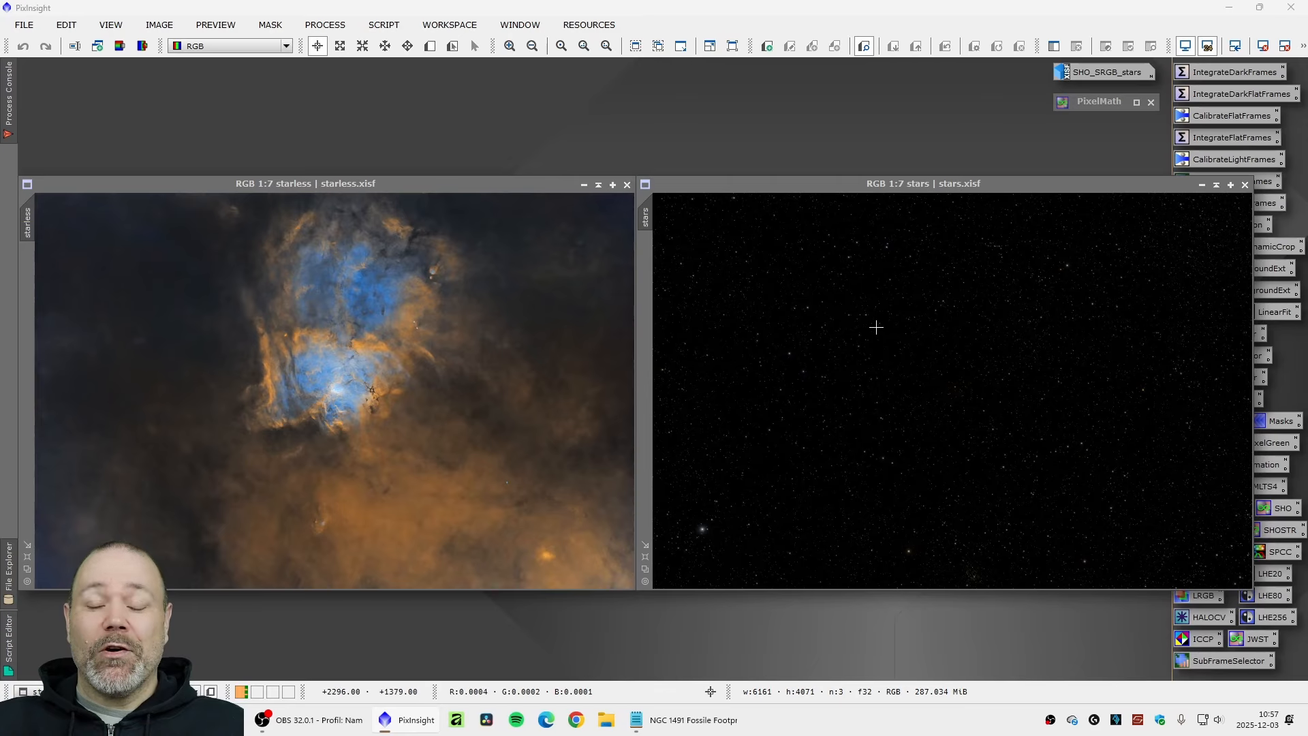
# Step: Combine the stars and starless images into a new image with the PixelMath expression ~(~stars*~starless), and move the result clear for viewing
pyautogui.doubleClick(1093, 101)
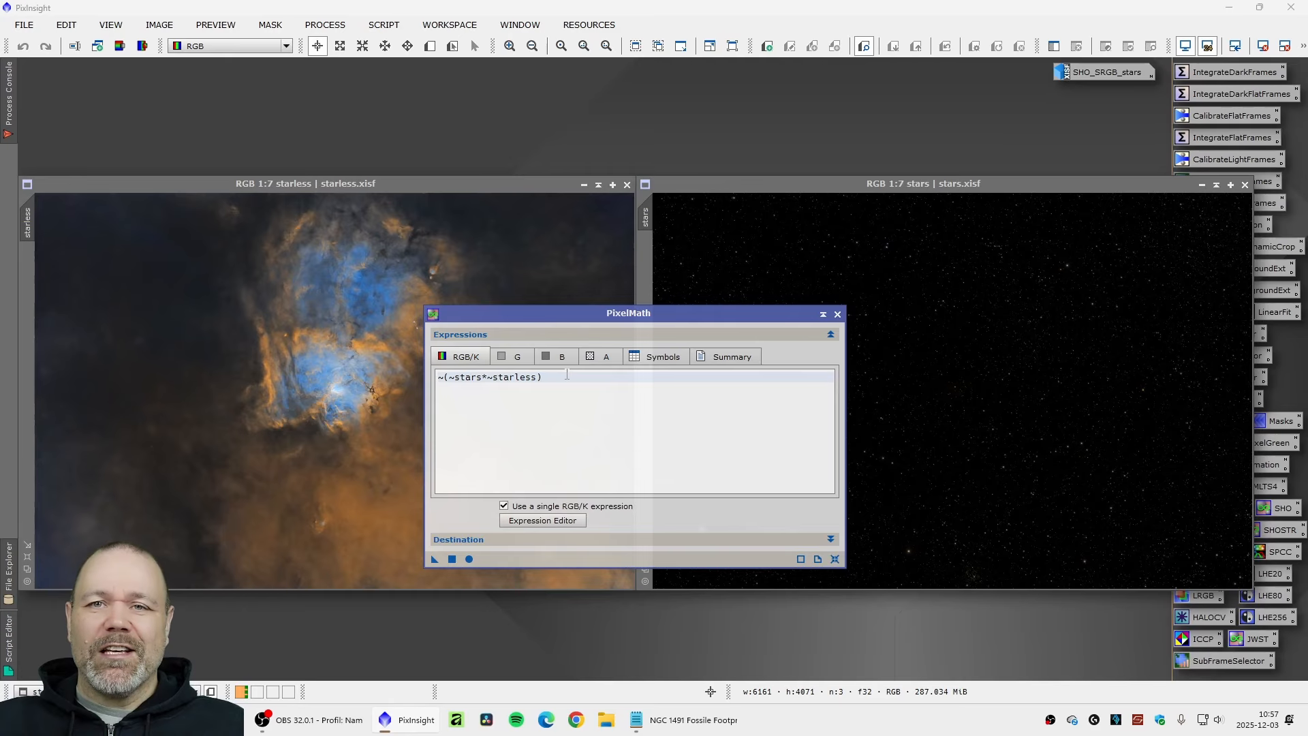
pyautogui.click(451, 559)
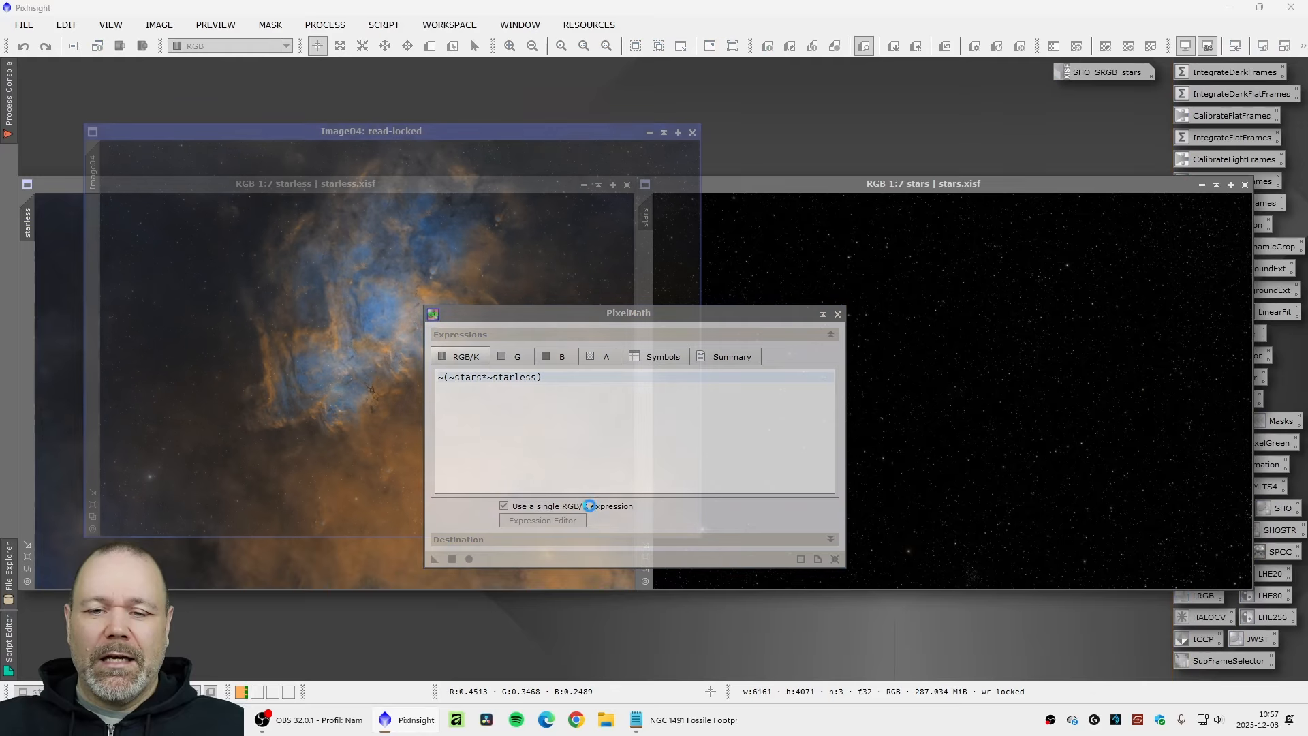
pyautogui.click(837, 314)
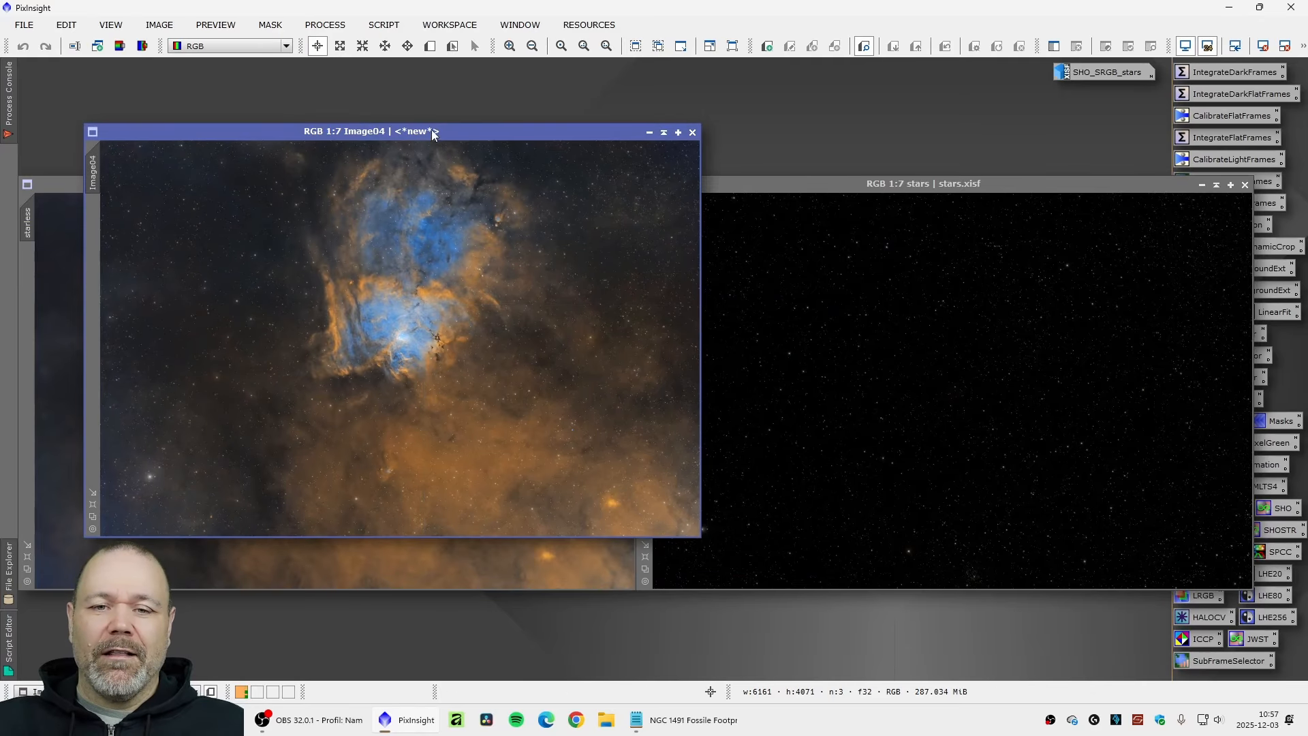
pyautogui.moveTo(433, 131); pyautogui.dragTo(595, 118)
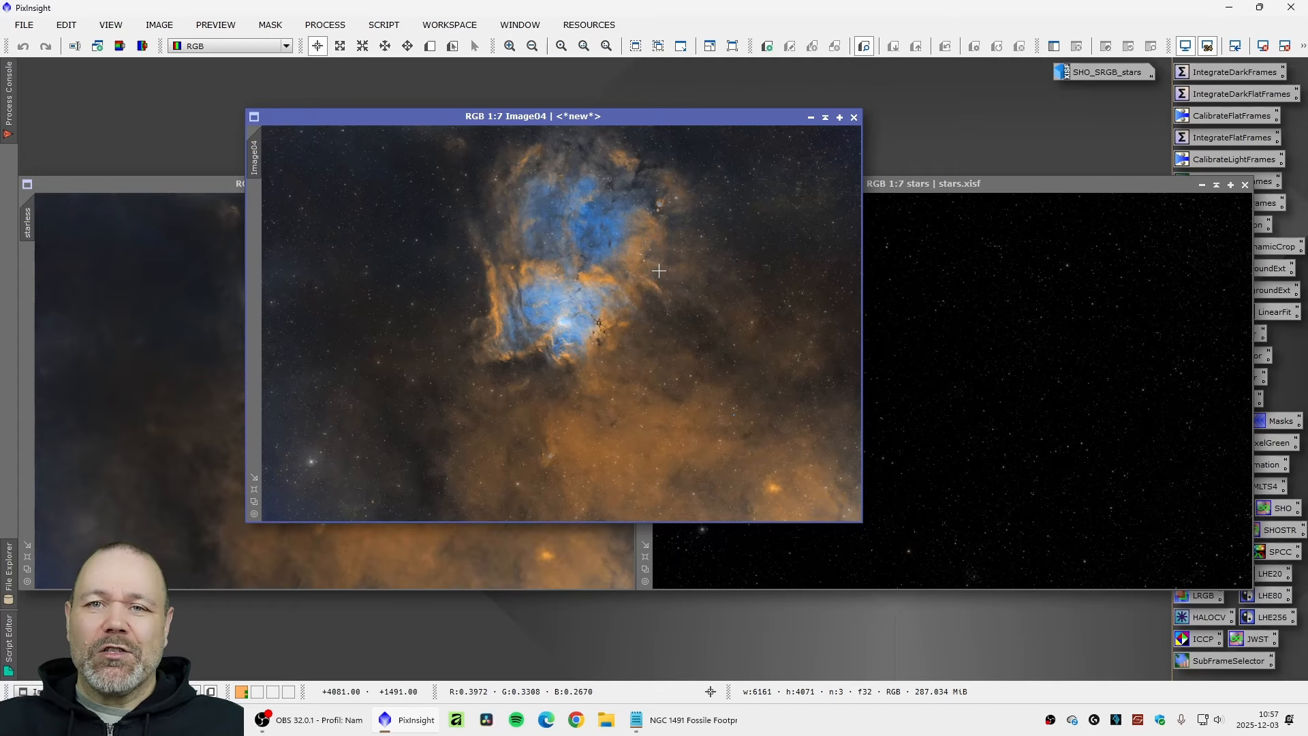
# Step: Close the stars, starless and combined Image04 windows, and restore the minimized SHO_SRGB_stars image
pyautogui.click(1245, 184)
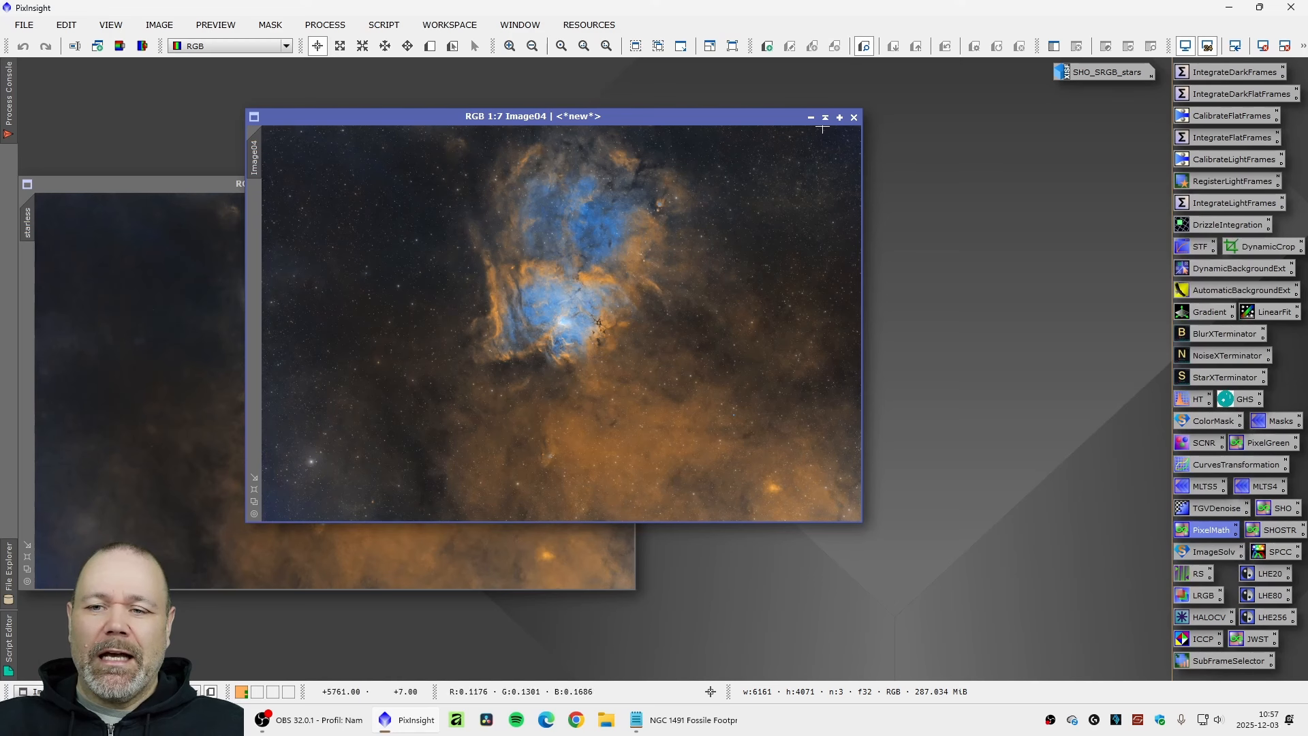
pyautogui.moveTo(744, 116); pyautogui.dragTo(875, 204)
pyautogui.click(471, 184)
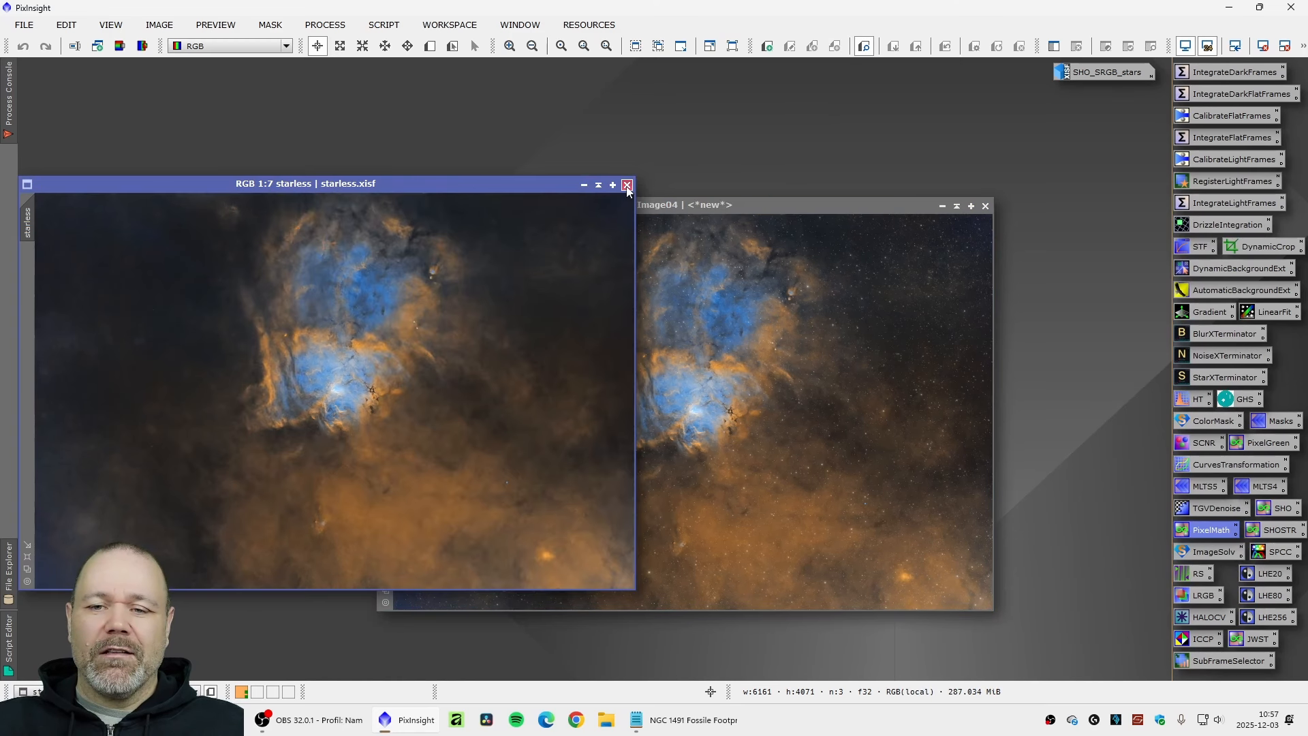
pyautogui.click(627, 184)
pyautogui.moveTo(644, 204); pyautogui.dragTo(440, 157)
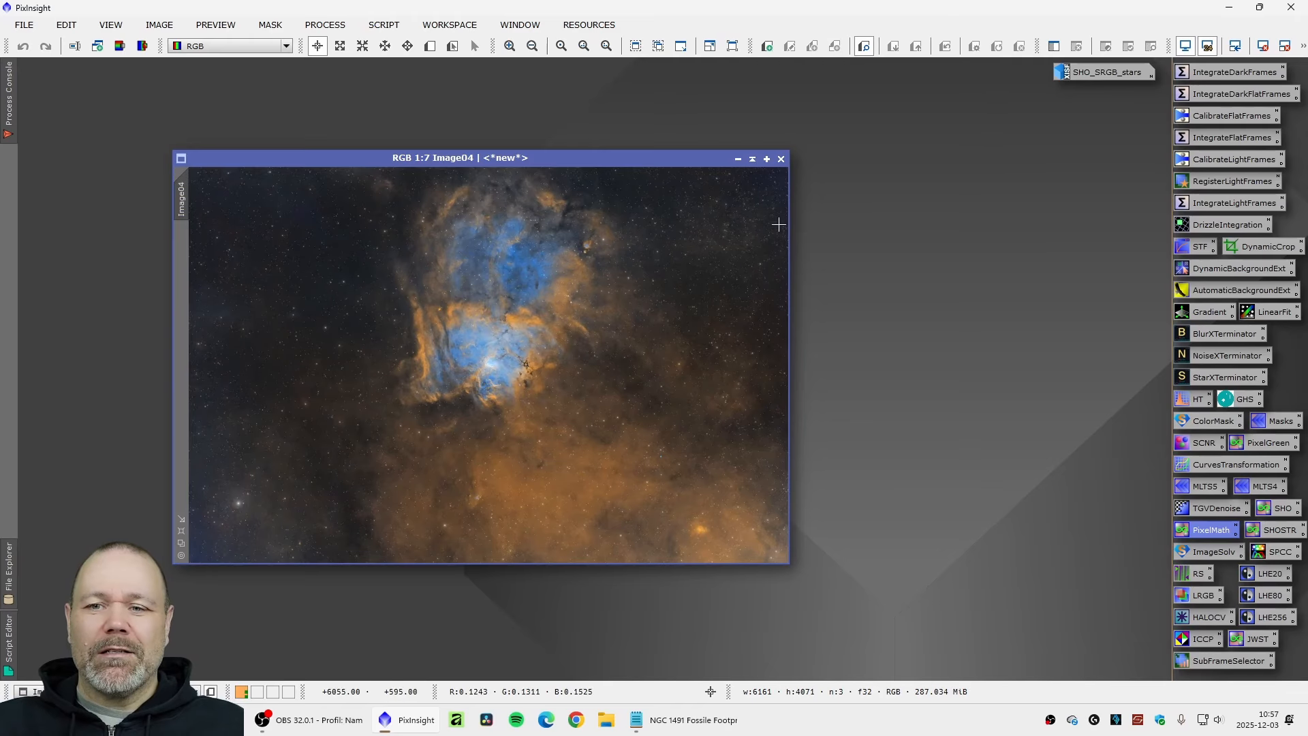
pyautogui.click(780, 158)
pyautogui.doubleClick(1103, 72)
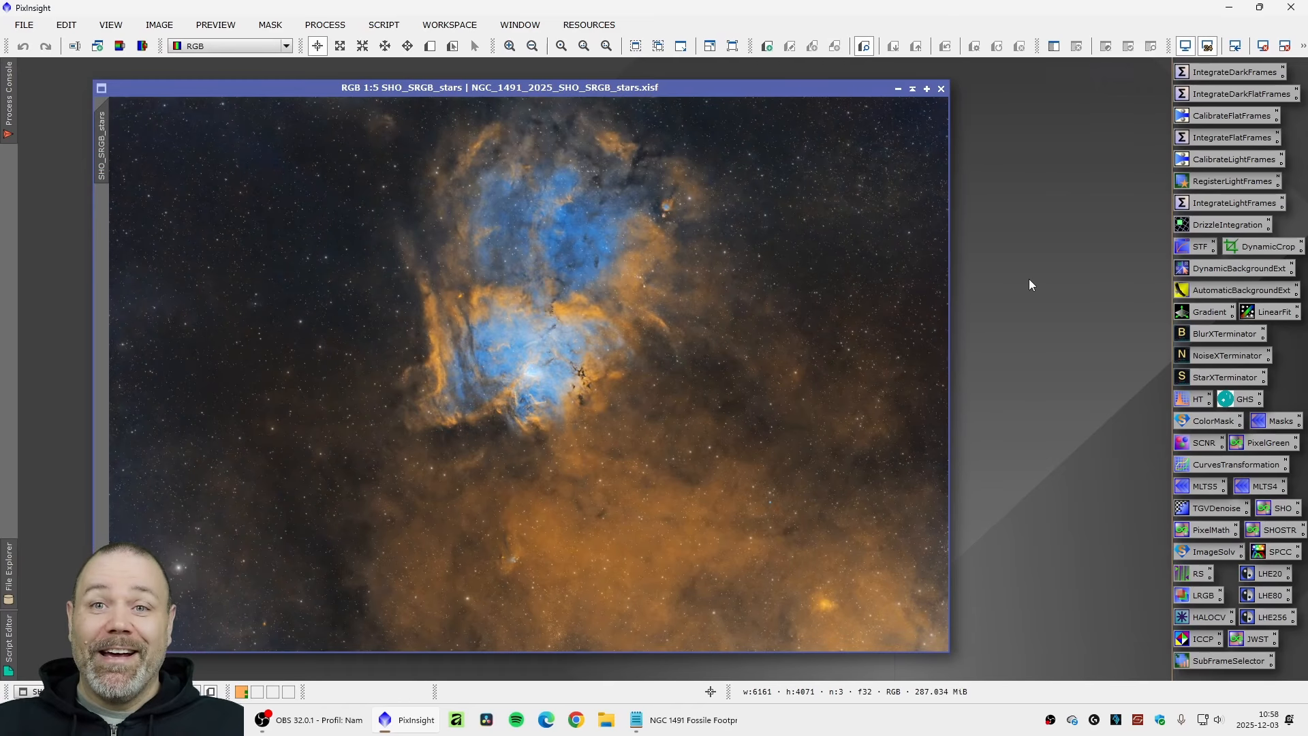